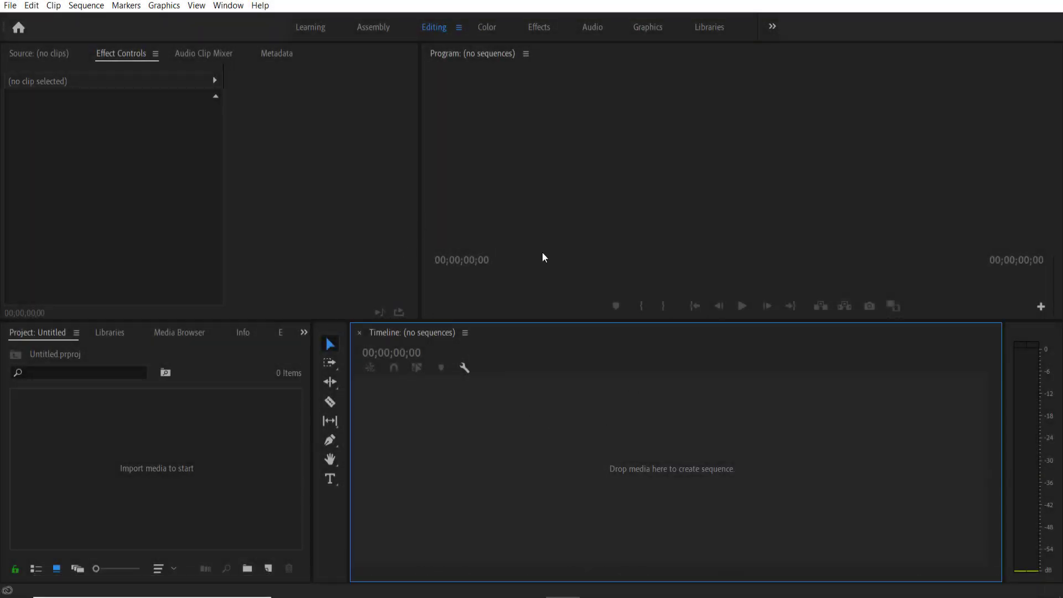
- Create a new legacy title, Title 01, accepting the default title settings
{"action": "left_click", "coordinate": [9, 5]}
{"action": "mouse_move", "coordinate": [56, 21]}
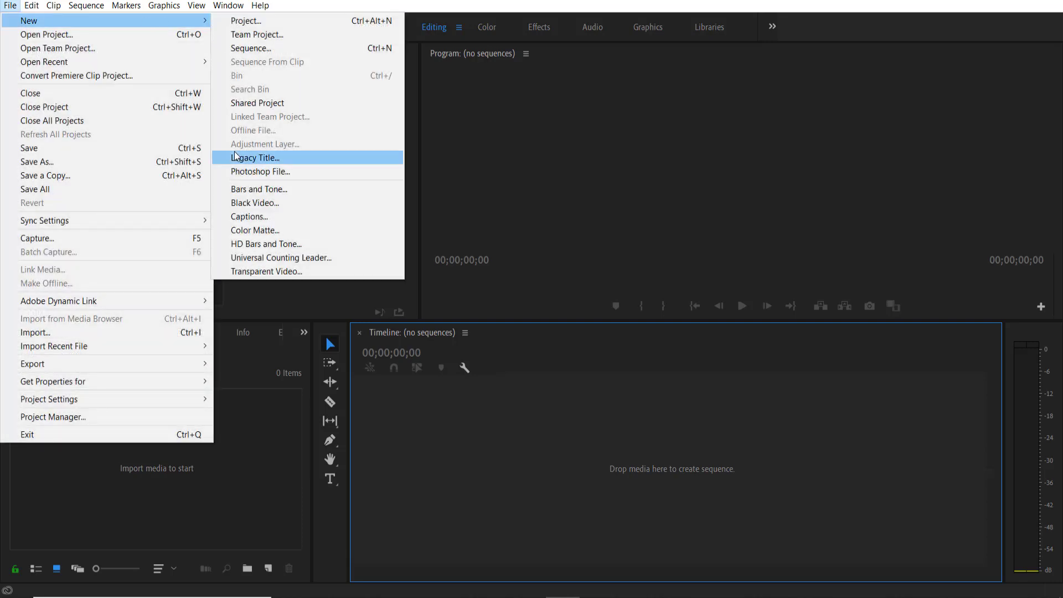
{"action": "left_click", "coordinate": [234, 157]}
{"action": "left_click", "coordinate": [537, 363]}
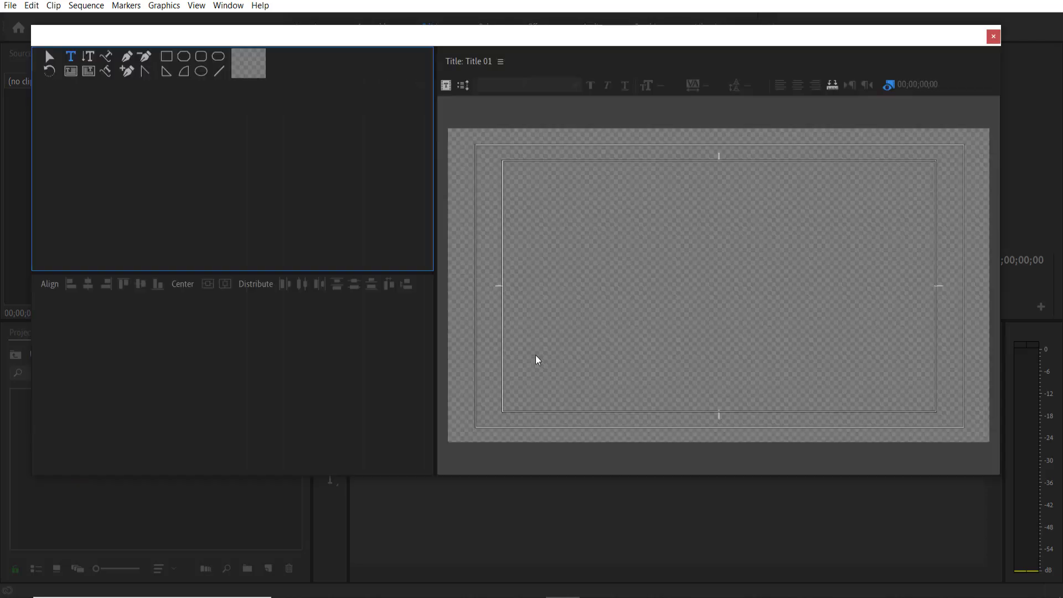
- Type ASKIKO on the canvas and set it to Arial Bold at size 80
{"action": "left_click", "coordinate": [439, 279]}
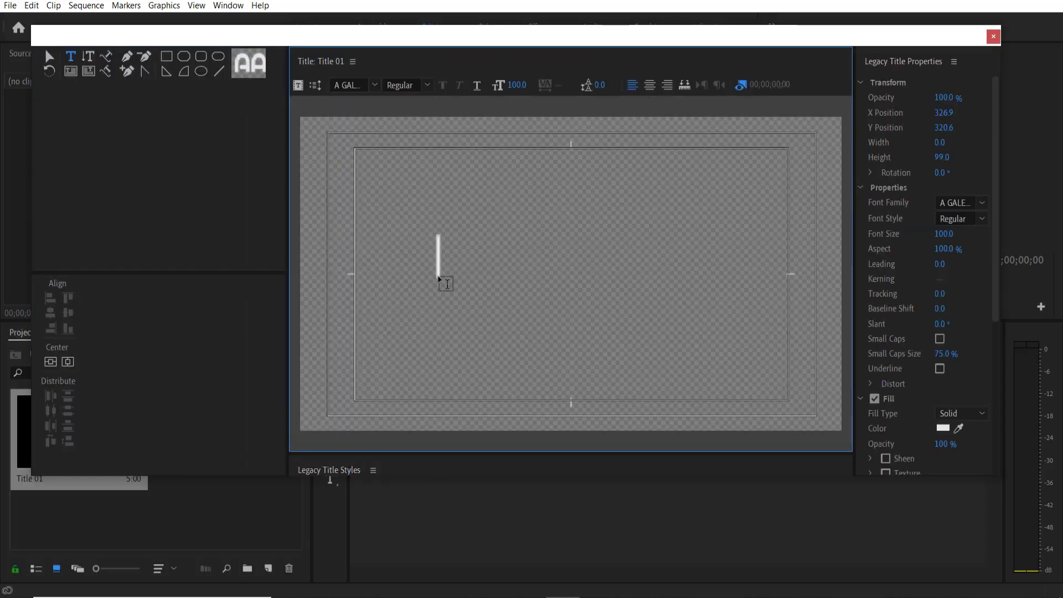
{"action": "type", "text": "ASKIKO"}
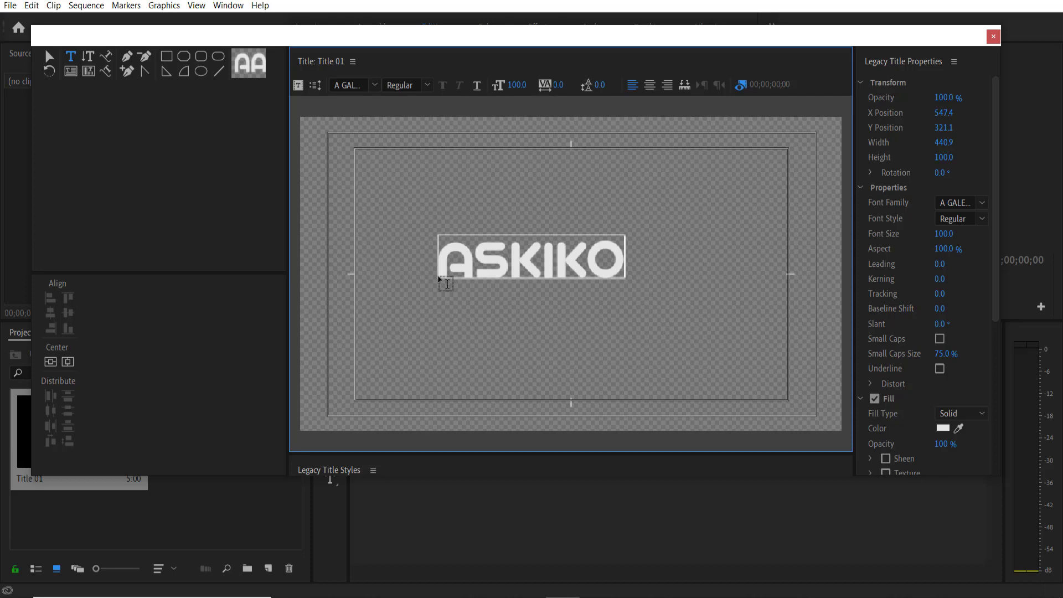
{"action": "left_click_drag", "start_coordinate": [441, 272], "coordinate": [622, 265]}
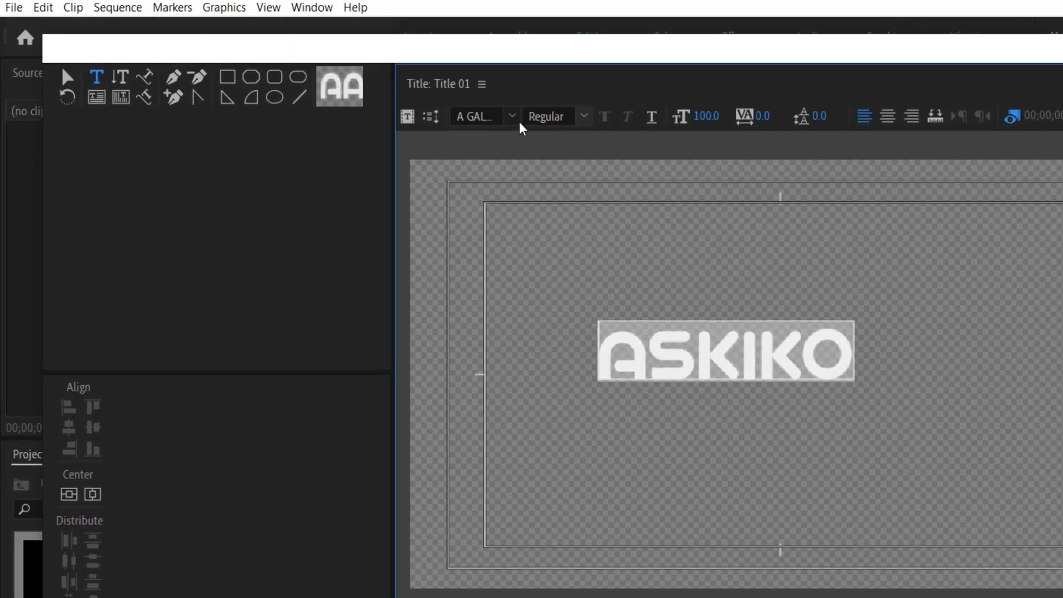
{"action": "left_click", "coordinate": [525, 126]}
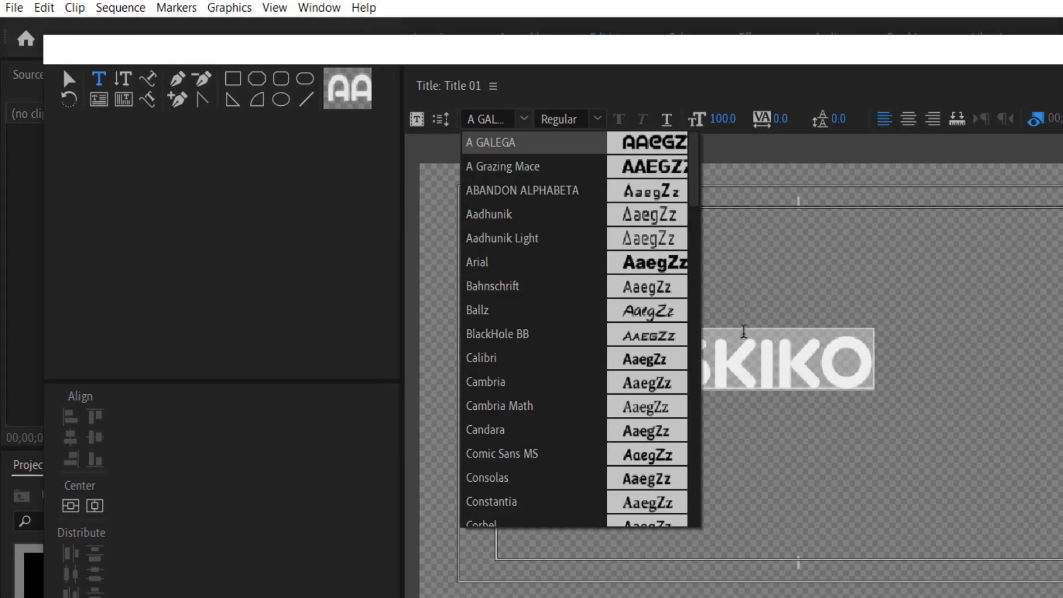
{"action": "left_click", "coordinate": [505, 262]}
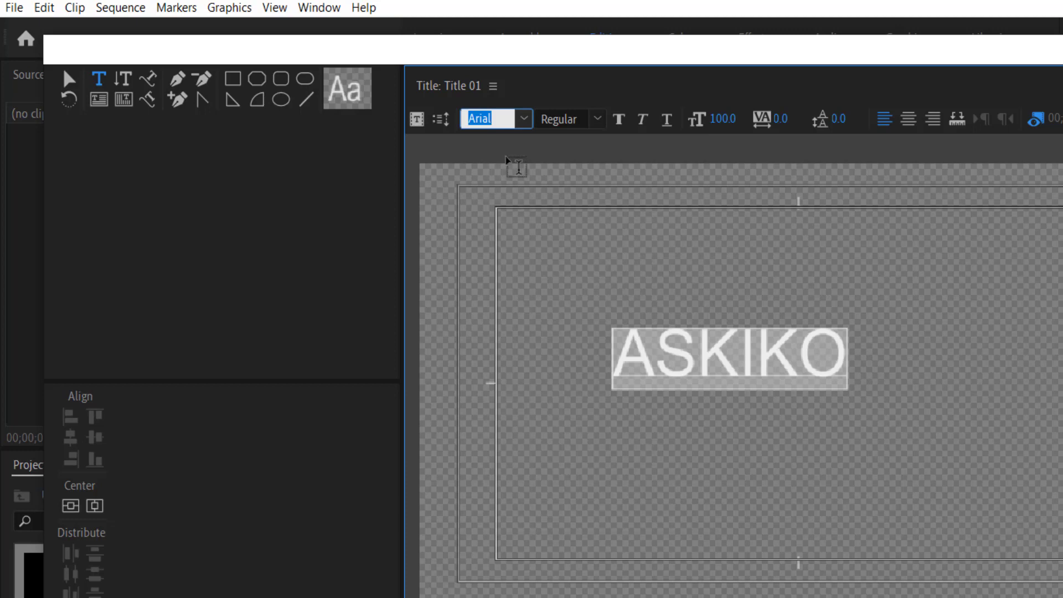
{"action": "left_click", "coordinate": [601, 126]}
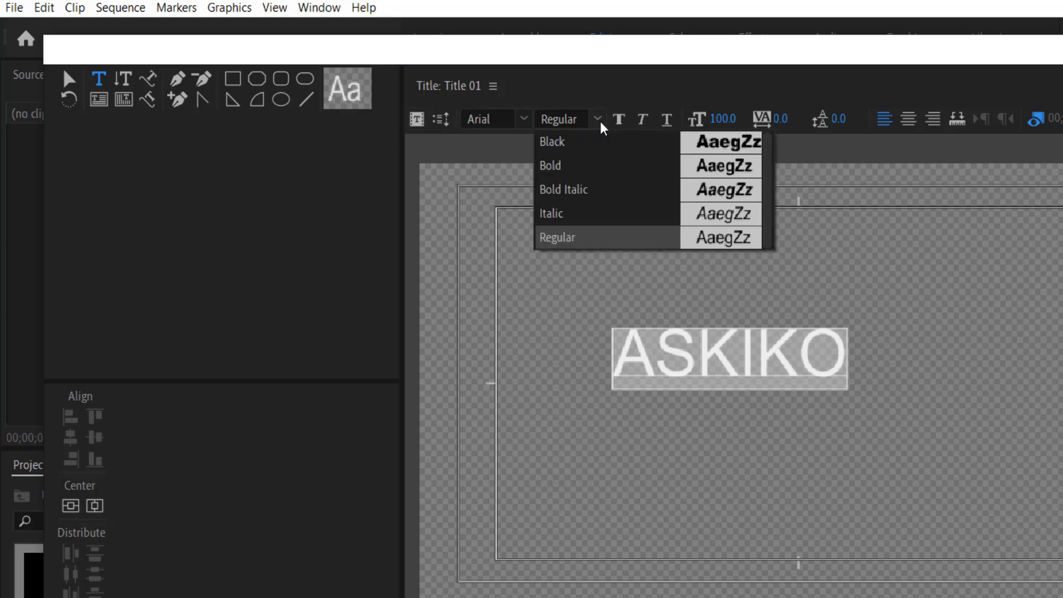
{"action": "left_click", "coordinate": [593, 166]}
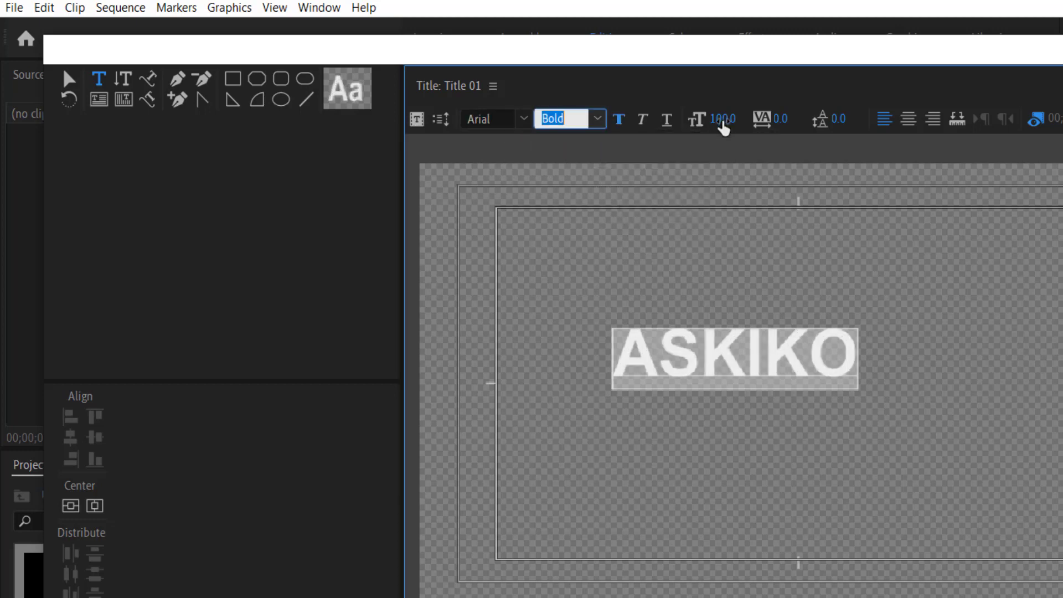
{"action": "left_click", "coordinate": [723, 121]}
{"action": "type", "text": "80"}
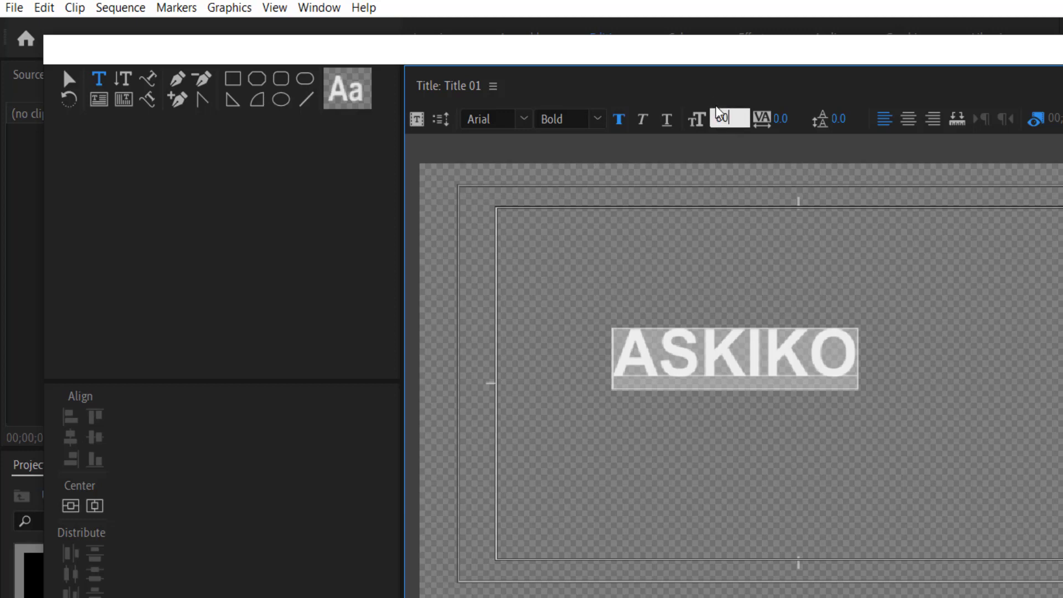
{"action": "key", "text": "Return"}
- Centre ASKIKO vertically and horizontally, close the title editor, and drag Title 01 toward the timeline
{"action": "left_click", "coordinate": [71, 506]}
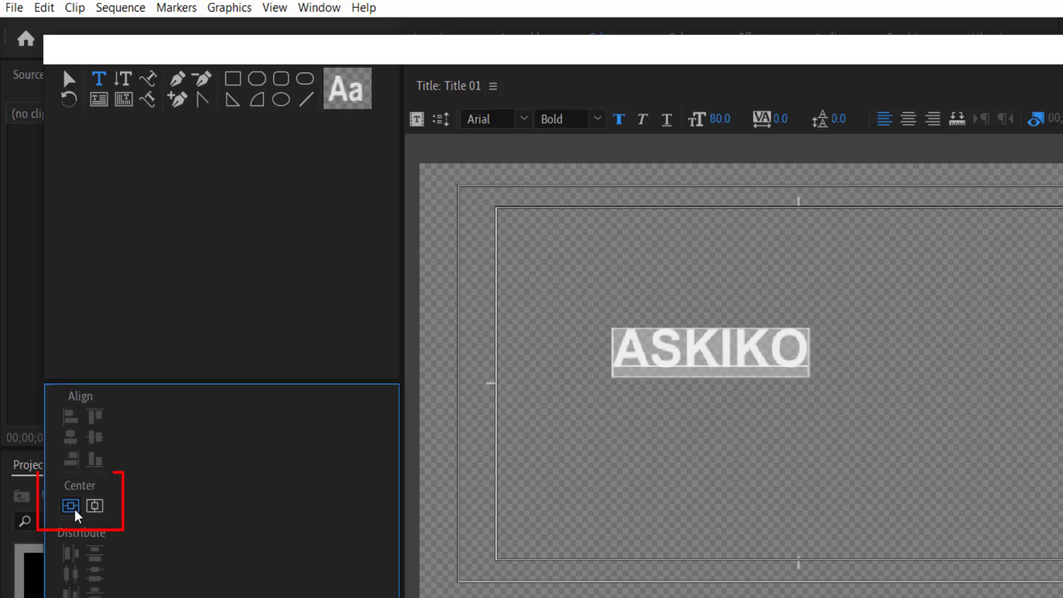
{"action": "left_click", "coordinate": [95, 505]}
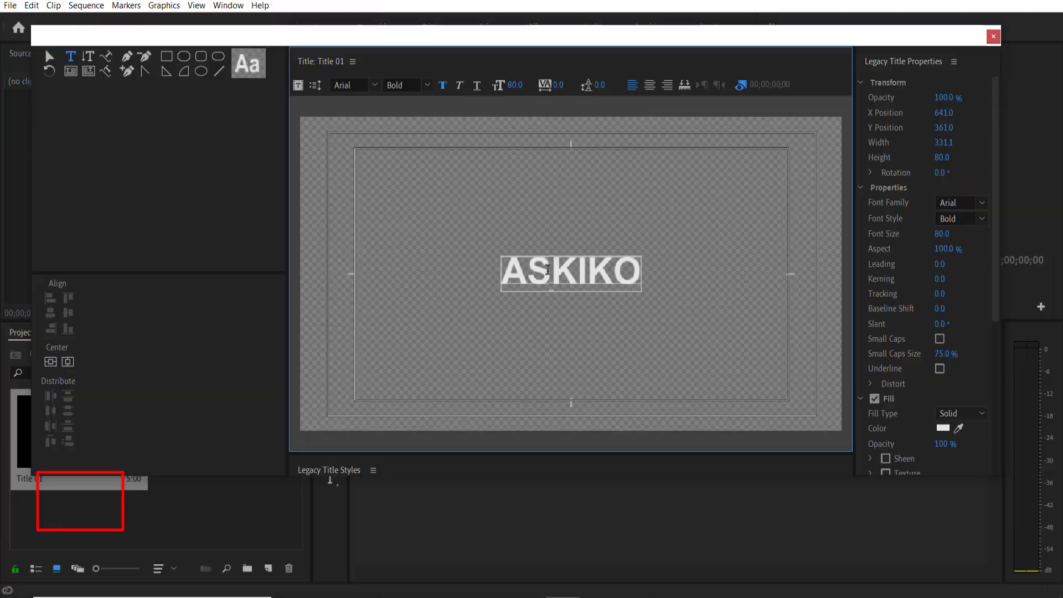
{"action": "left_click", "coordinate": [993, 36]}
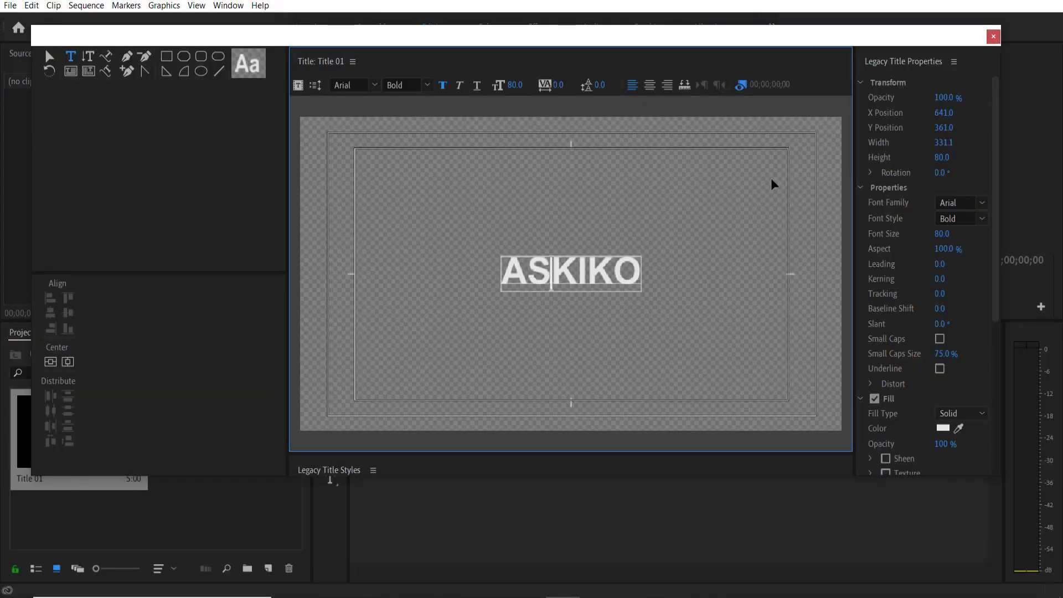
{"action": "left_click_drag", "start_coordinate": [109, 443], "coordinate": [414, 470]}
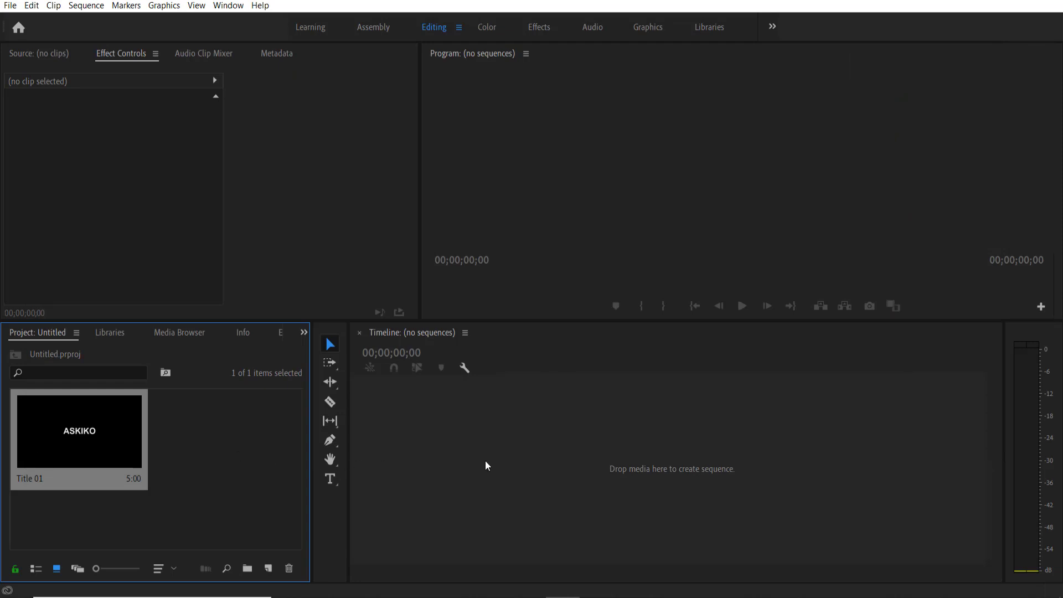
- Drop Title 01 onto the empty timeline to make its sequence, scrub the preview, and select the clip
{"action": "left_click_drag", "start_coordinate": [485, 462], "coordinate": [485, 462]}
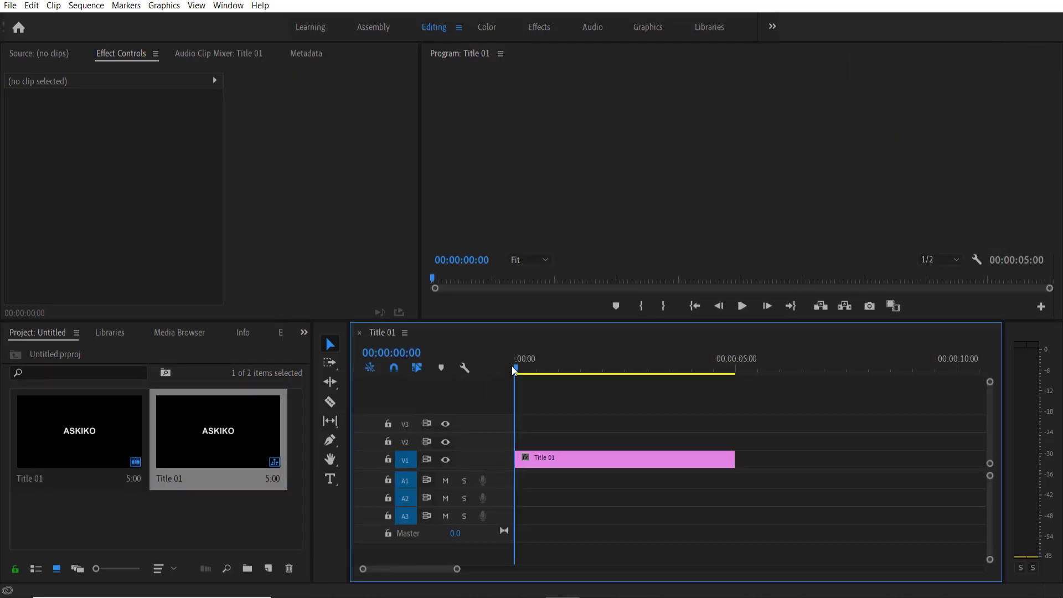
{"action": "mouse_move", "coordinate": [514, 367]}
{"action": "left_mouse_down"}
{"action": "mouse_move", "coordinate": [600, 371]}
{"action": "mouse_move", "coordinate": [512, 376]}
{"action": "left_mouse_up"}
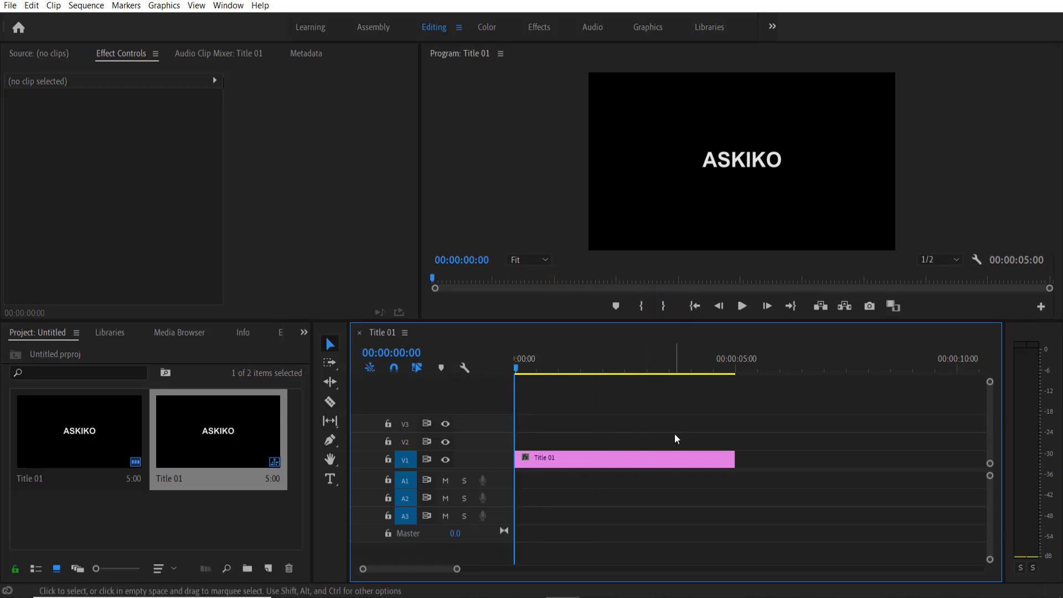
{"action": "left_click", "coordinate": [577, 462]}
- Create a second legacy title, Title 02, with default settings
{"action": "left_click", "coordinate": [10, 7]}
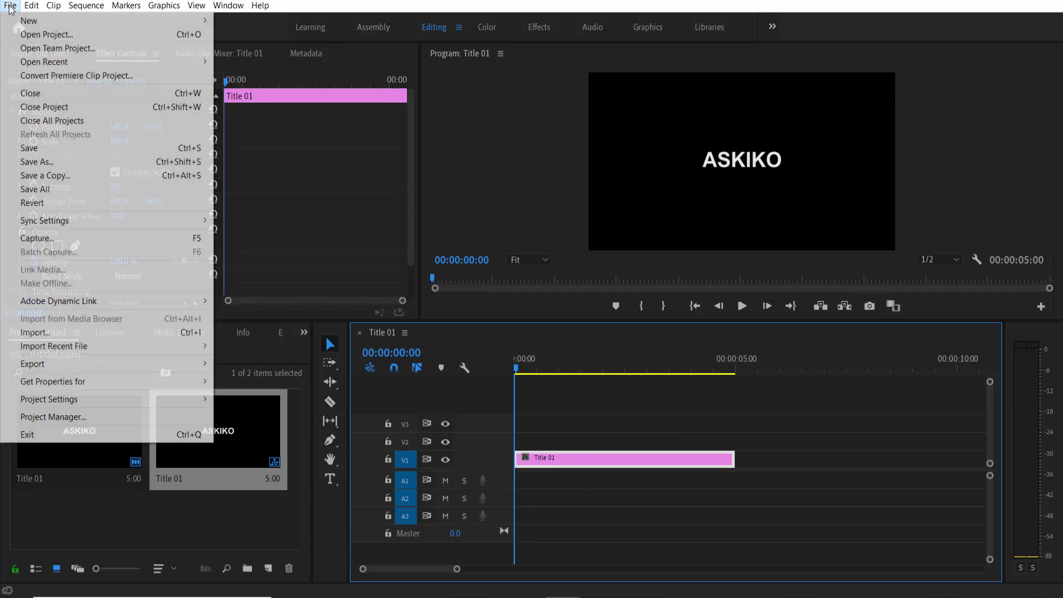
{"action": "mouse_move", "coordinate": [33, 20]}
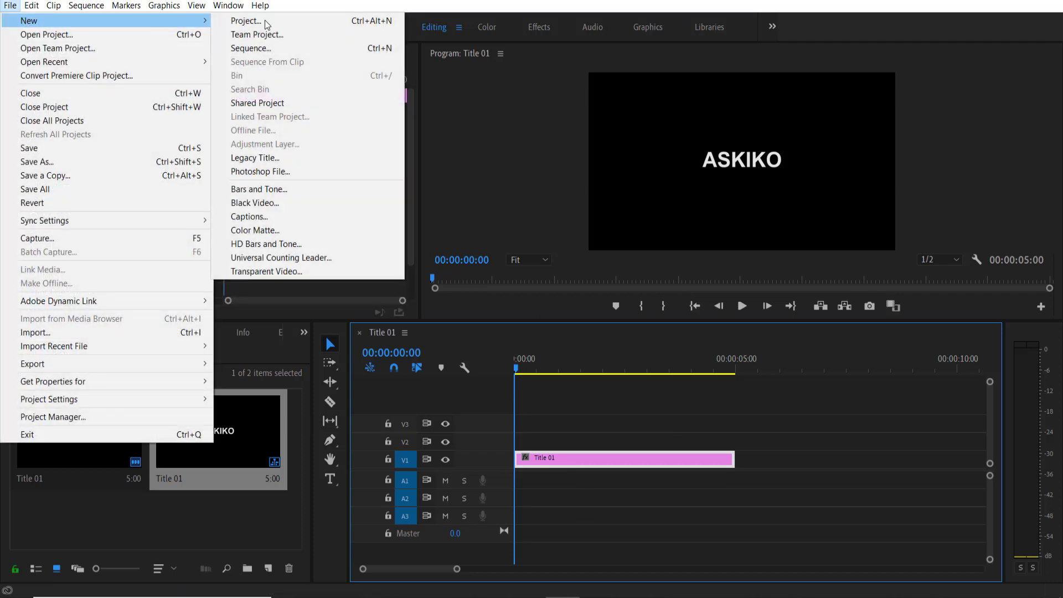
{"action": "left_click", "coordinate": [287, 158]}
{"action": "left_click", "coordinate": [547, 362]}
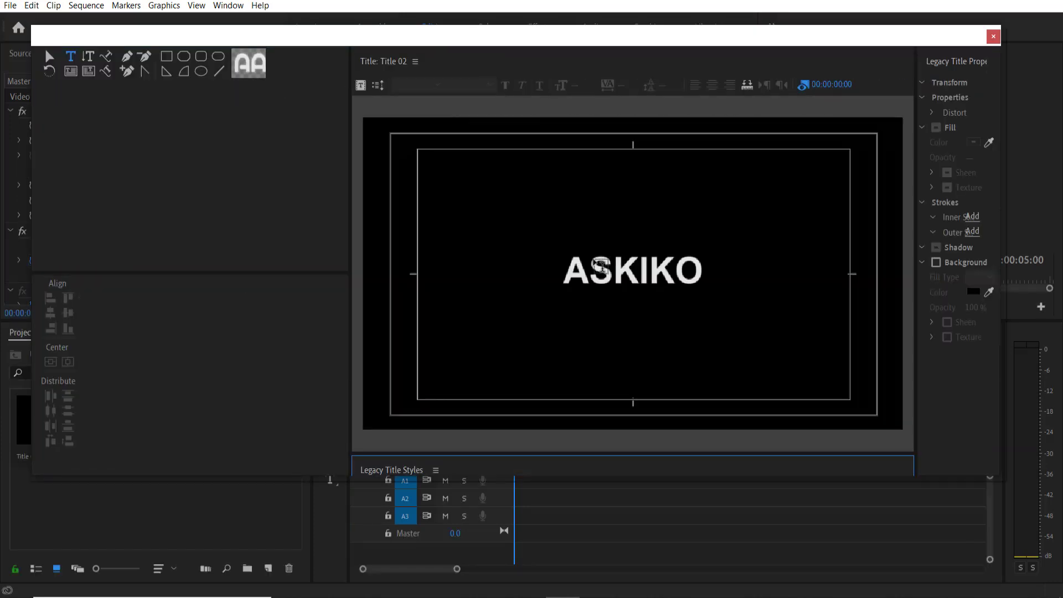
- Type ASKIKO over the existing title and set it to Arial Bold
{"action": "left_click", "coordinate": [574, 271]}
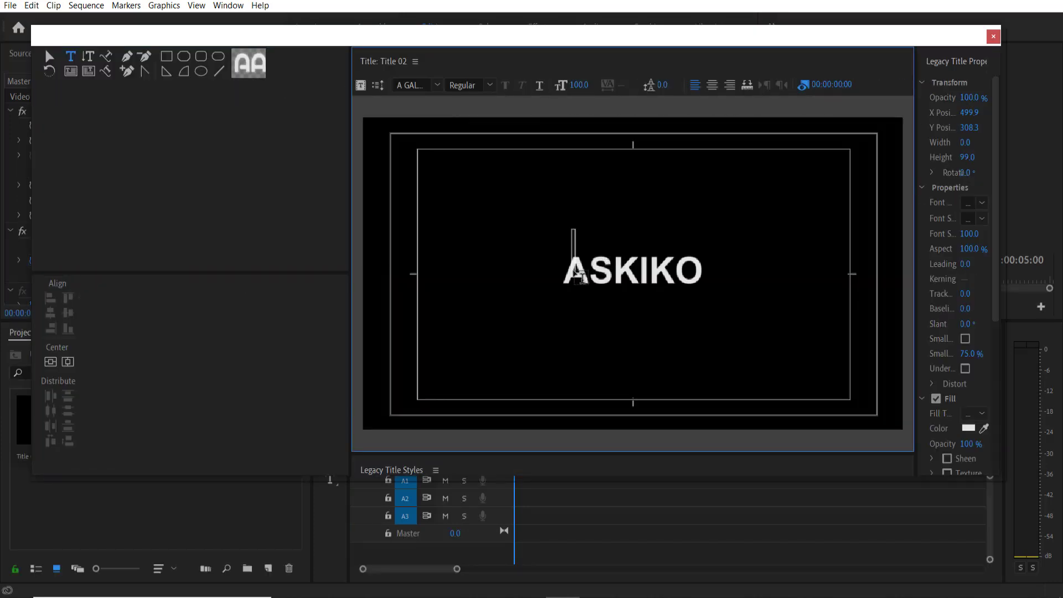
{"action": "type", "text": "ASKIKO"}
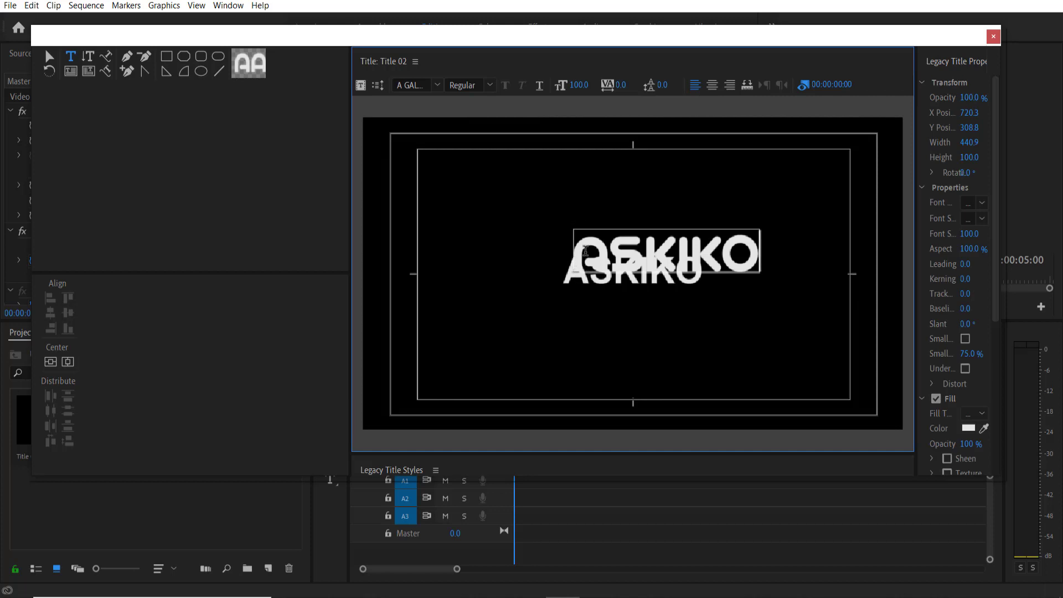
{"action": "left_click_drag", "start_coordinate": [584, 251], "coordinate": [756, 259]}
{"action": "left_click", "coordinate": [438, 85]}
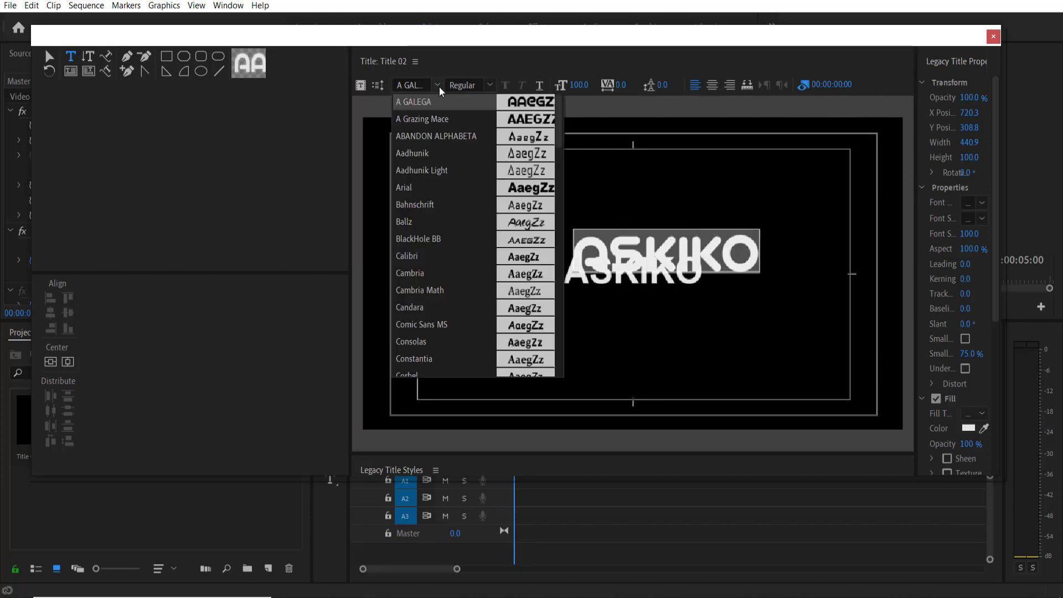
{"action": "left_click", "coordinate": [430, 189]}
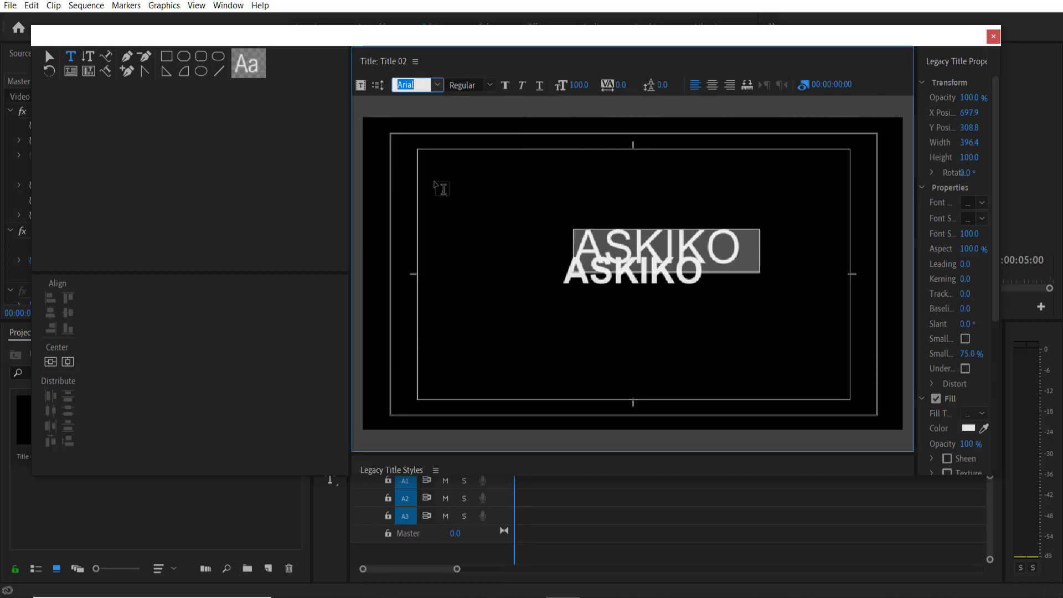
{"action": "left_click", "coordinate": [488, 89]}
{"action": "left_click", "coordinate": [484, 119]}
- Set the new text to size 80, centre it, and widen the title properties panel
{"action": "left_click", "coordinate": [583, 84]}
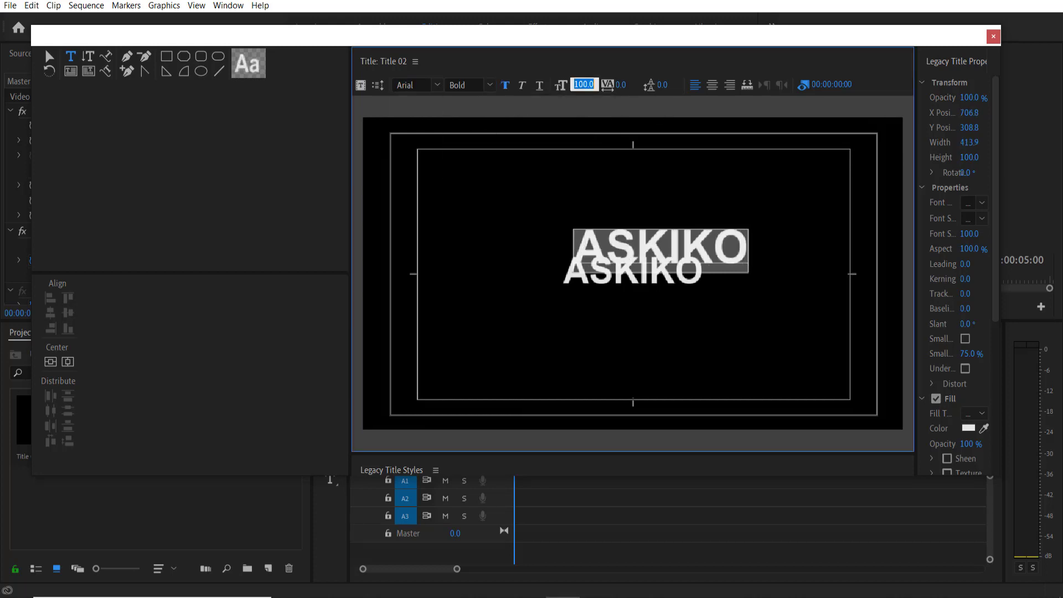
{"action": "type", "text": "80"}
{"action": "key", "text": "Return"}
{"action": "left_click", "coordinate": [63, 363]}
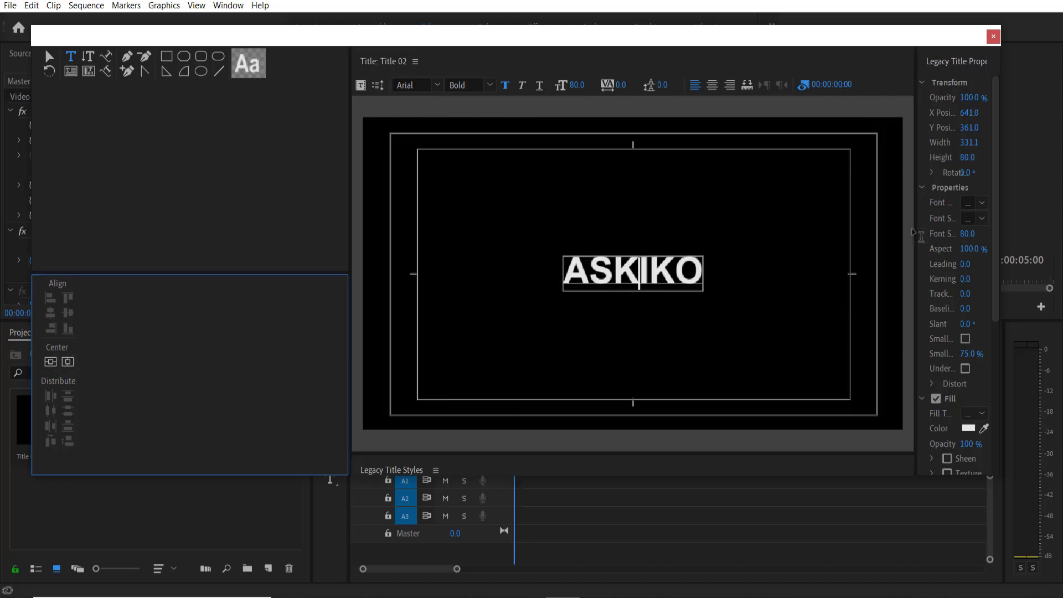
{"action": "left_click_drag", "start_coordinate": [917, 227], "coordinate": [783, 227]}
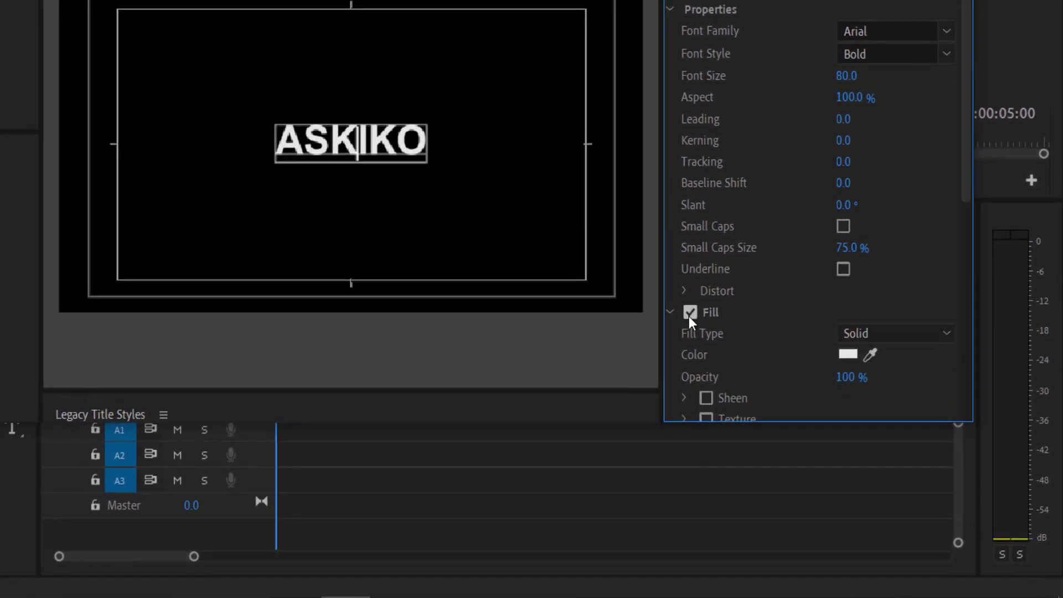
- Remove the fill from Title 02's text and add an outer stroke
{"action": "left_click", "coordinate": [691, 313]}
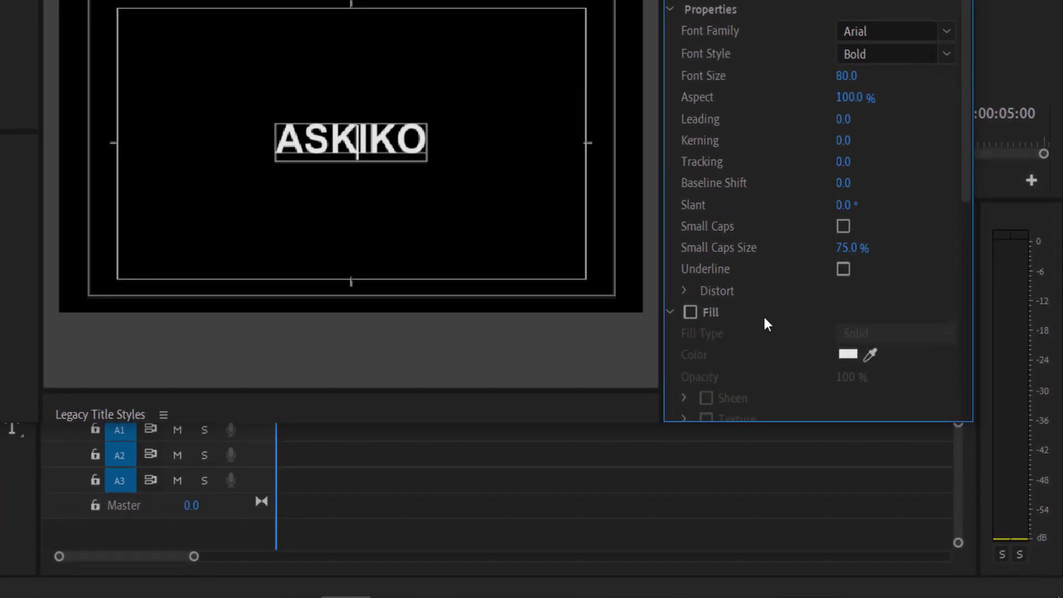
{"action": "left_click_drag", "start_coordinate": [968, 138], "coordinate": [965, 338]}
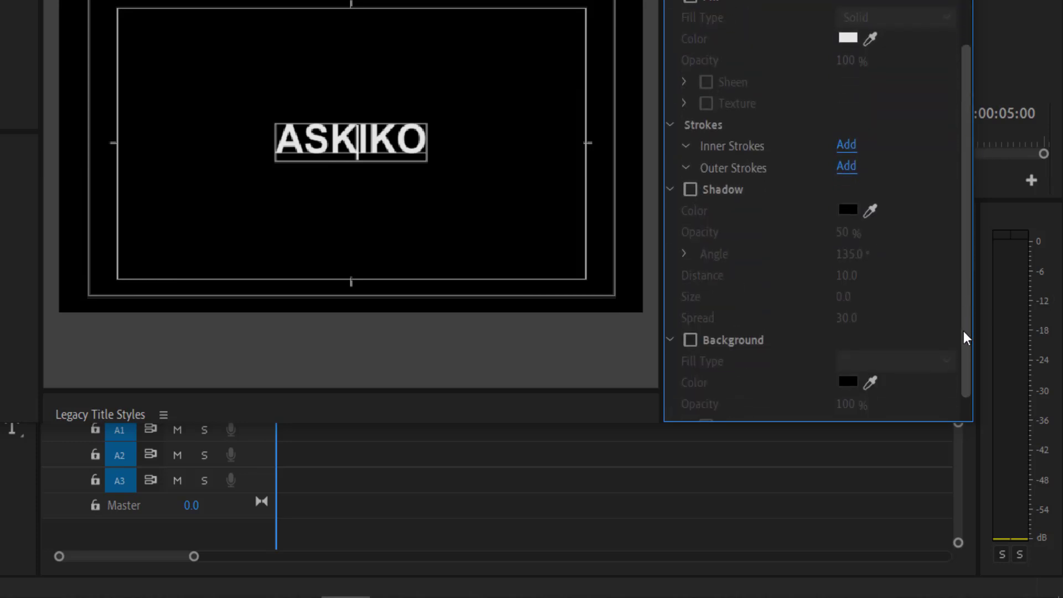
{"action": "left_click", "coordinate": [845, 166]}
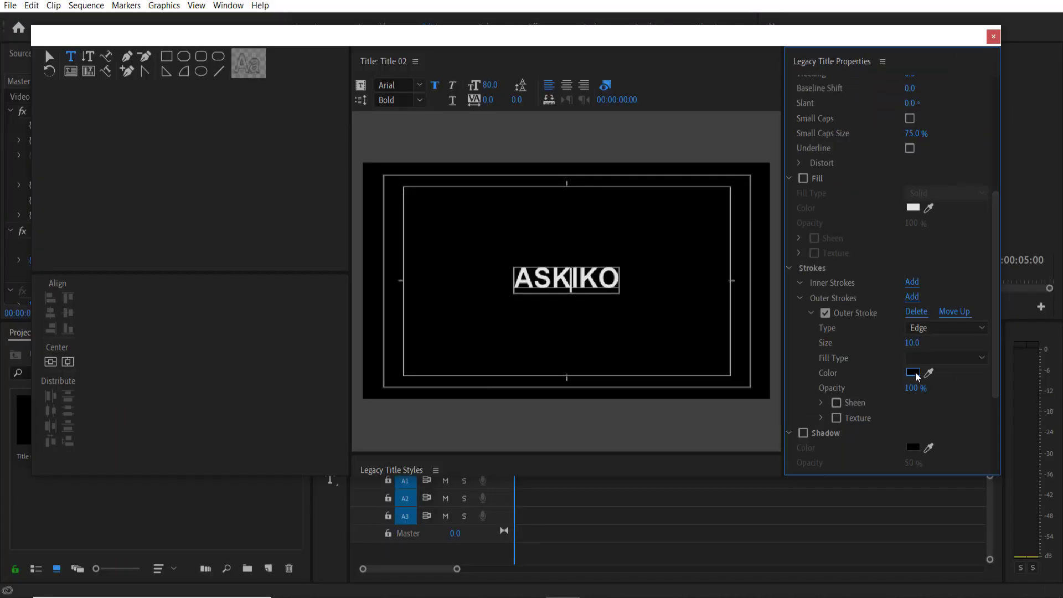
- Colour the outer stroke cyan 29E3E5 and place Title 02 on track V2 above Title 01
{"action": "left_click", "coordinate": [916, 375]}
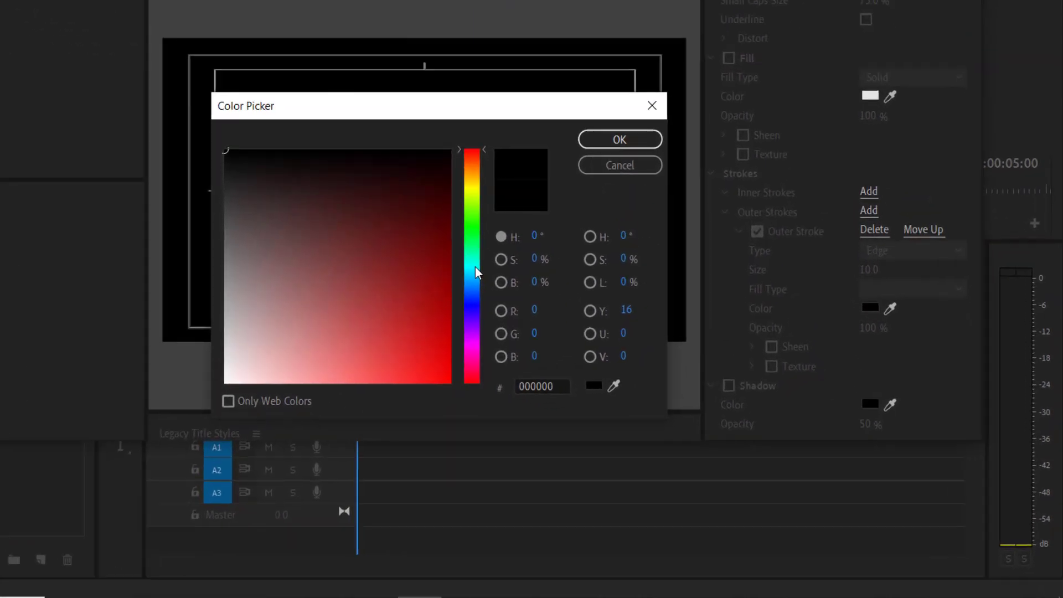
{"action": "left_click", "coordinate": [604, 339]}
{"action": "left_click", "coordinate": [553, 411]}
{"action": "left_click", "coordinate": [565, 87]}
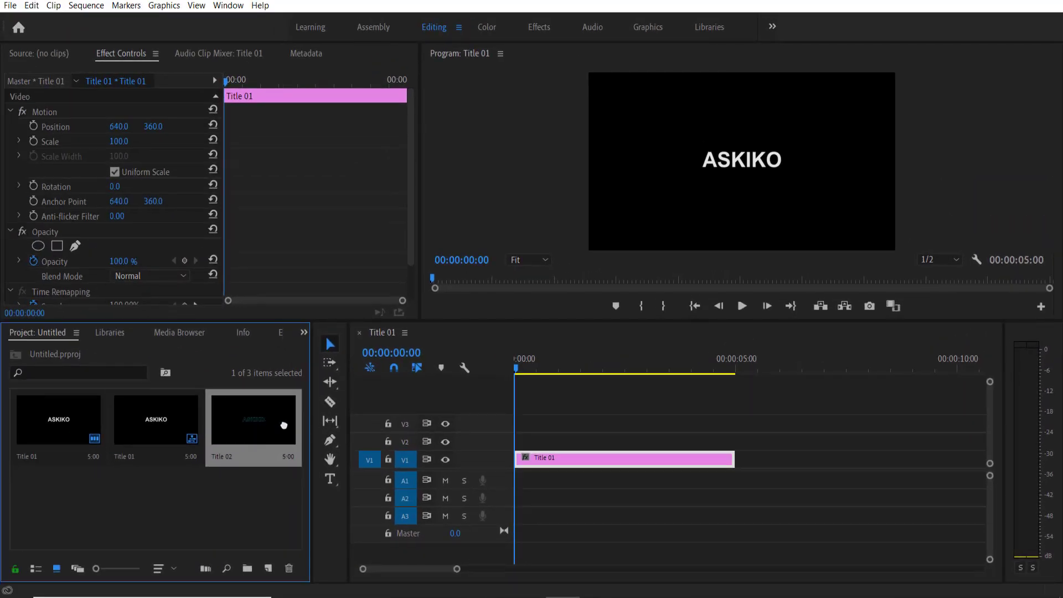
{"action": "left_click_drag", "start_coordinate": [284, 425], "coordinate": [541, 449]}
{"action": "left_click", "coordinate": [542, 448]}
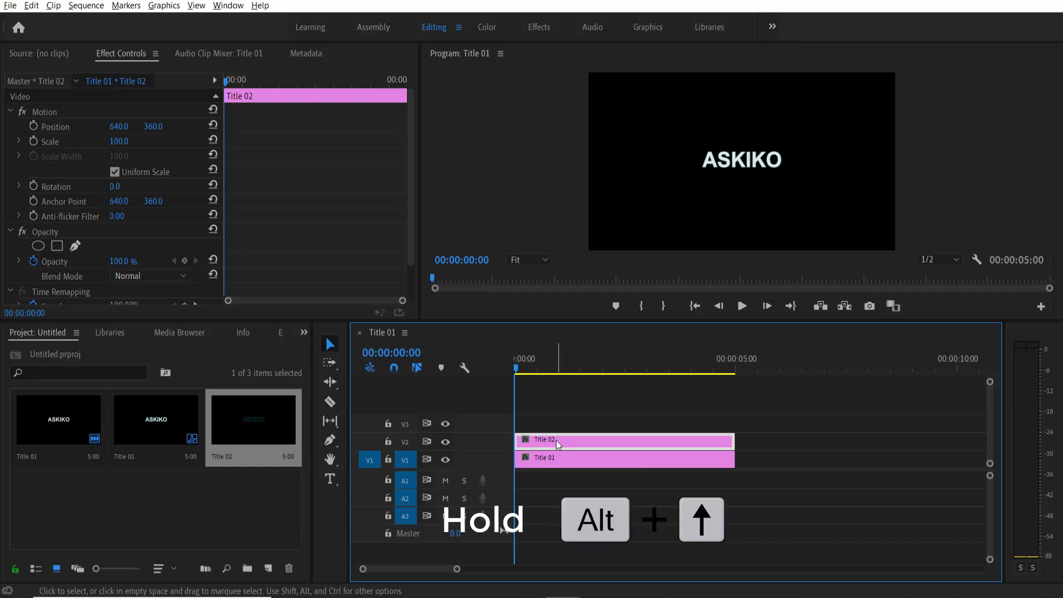
- Alt-drag the Title 02 clip from V2 up to V3 to make Title 02 Copy 01
{"action": "left_click_drag", "start_coordinate": [558, 446], "coordinate": [557, 426]}
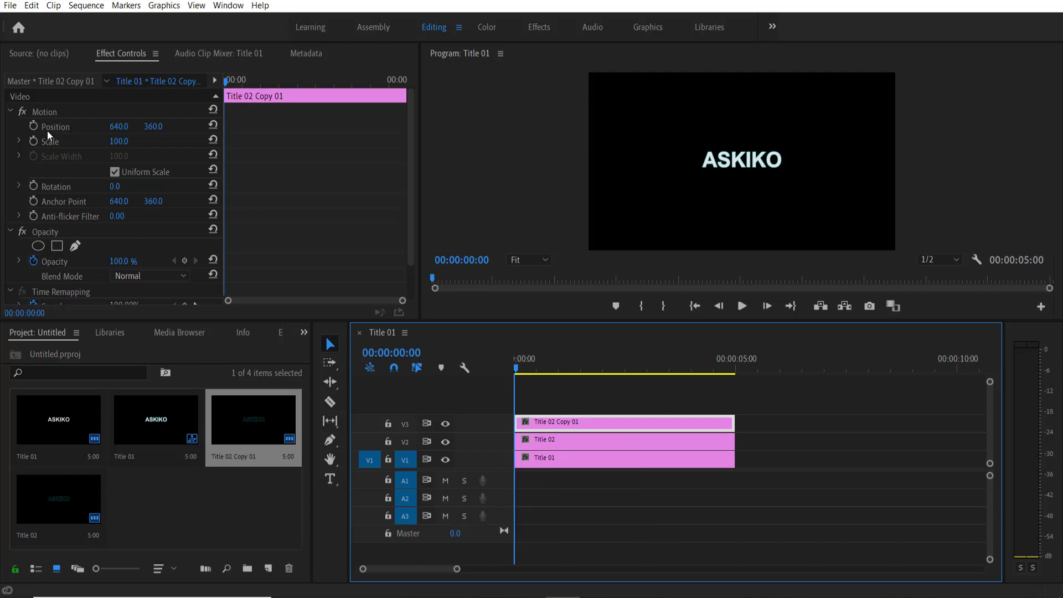
- Raise Copy 01 with Position Y, then duplicate it to V4 as Copy 02 and raise it higher
{"action": "left_click_drag", "start_coordinate": [149, 129], "coordinate": [103, 130]}
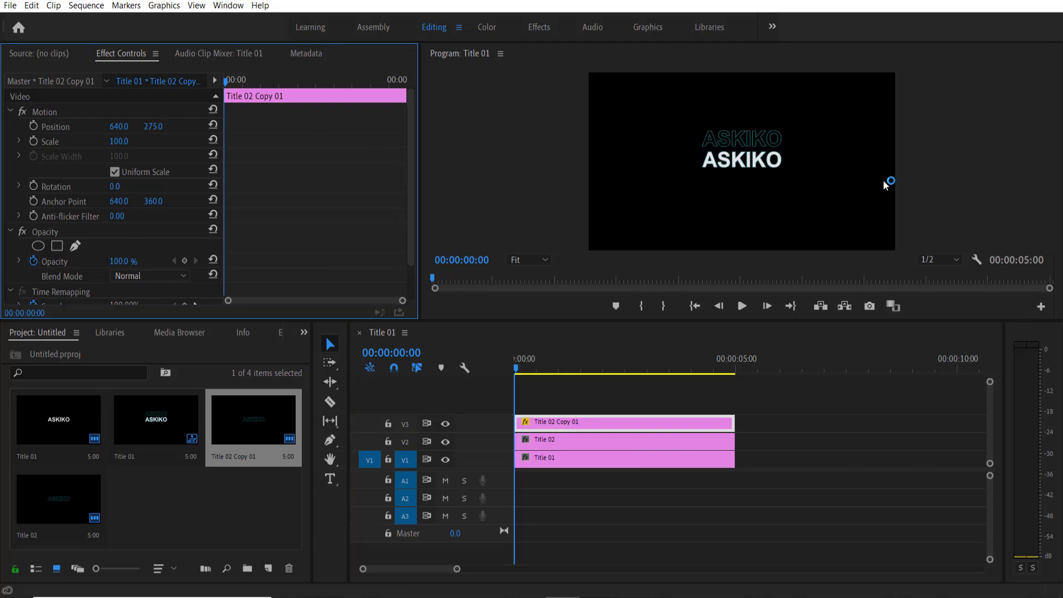
{"action": "left_click", "coordinate": [594, 424]}
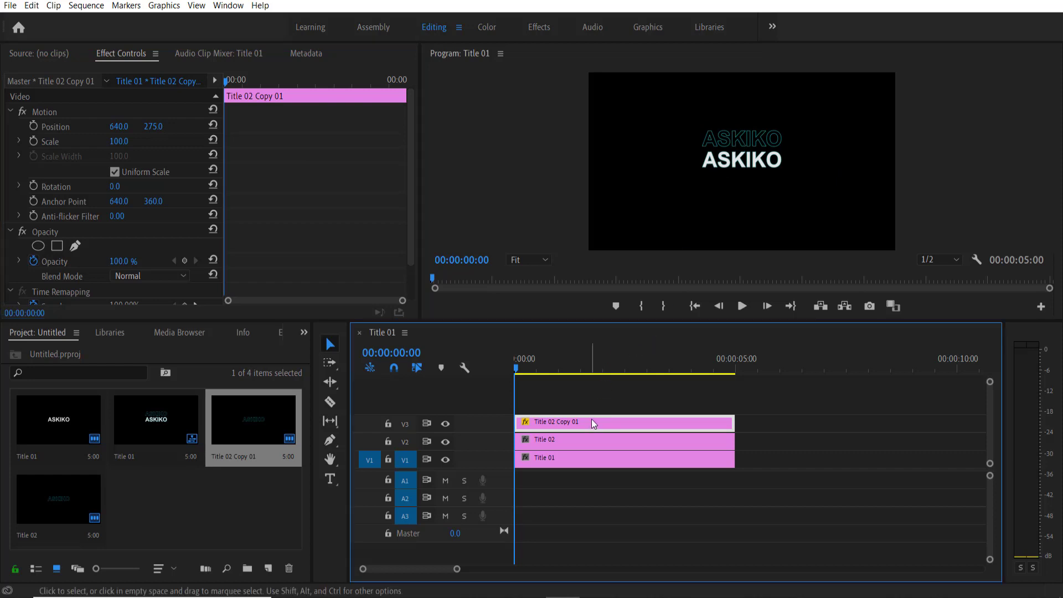
{"action": "left_click_drag", "start_coordinate": [595, 430], "coordinate": [598, 407]}
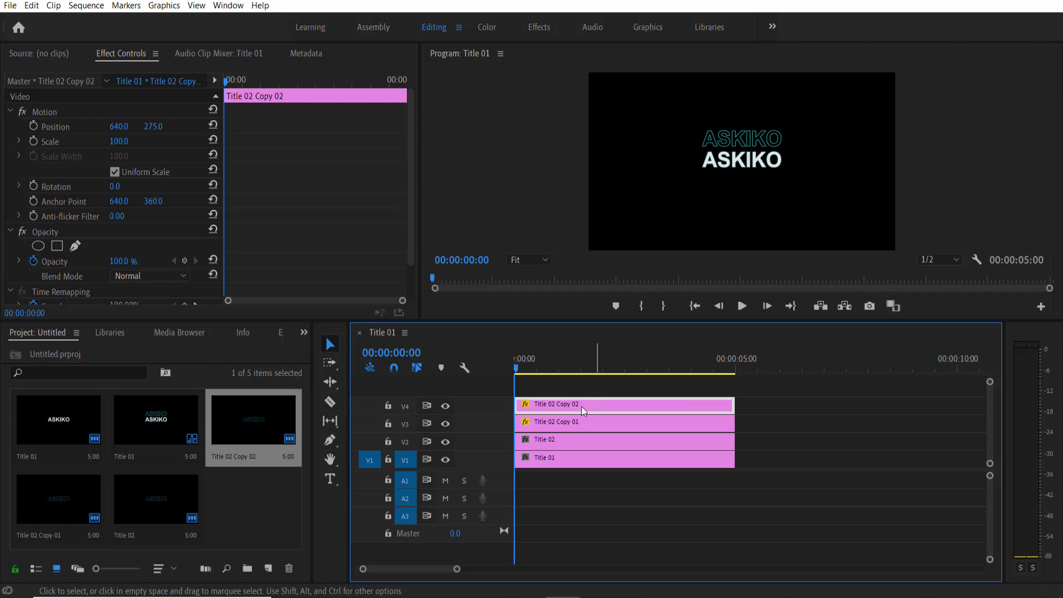
{"action": "left_click_drag", "start_coordinate": [153, 126], "coordinate": [112, 127]}
- Duplicate Copy 03 onto V5 and Copy 04 onto V6, raising Copy 04 to the frame's top
{"action": "left_click_drag", "start_coordinate": [614, 408], "coordinate": [610, 390]}
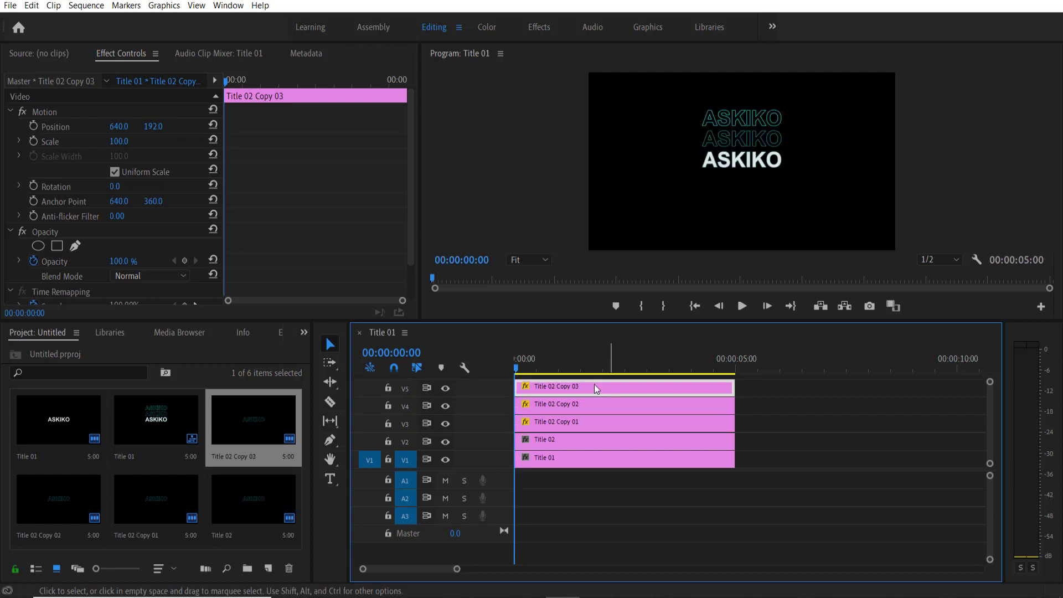
{"action": "left_click_drag", "start_coordinate": [156, 126], "coordinate": [131, 126]}
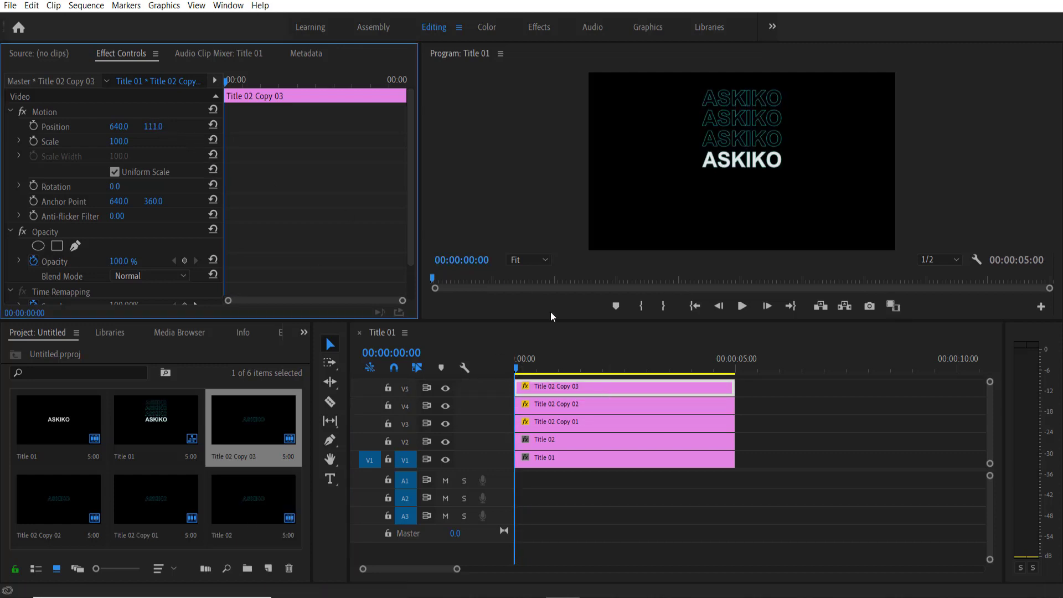
{"action": "left_click_drag", "start_coordinate": [603, 320], "coordinate": [603, 289]}
{"action": "left_click_drag", "start_coordinate": [584, 375], "coordinate": [586, 364]}
{"action": "left_click_drag", "start_coordinate": [153, 131], "coordinate": [92, 131]}
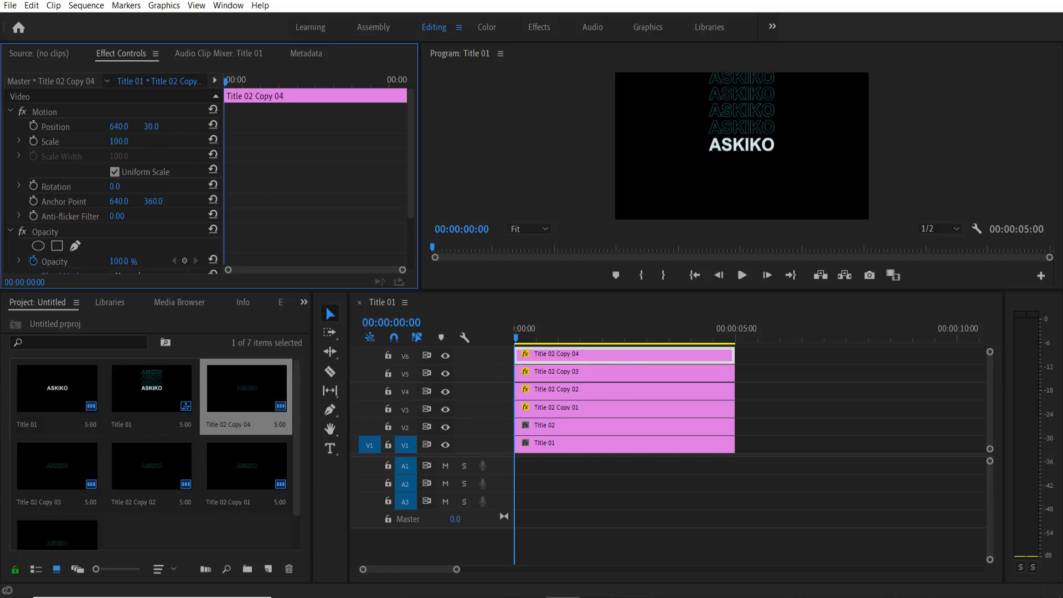
{"action": "left_click", "coordinate": [606, 359]}
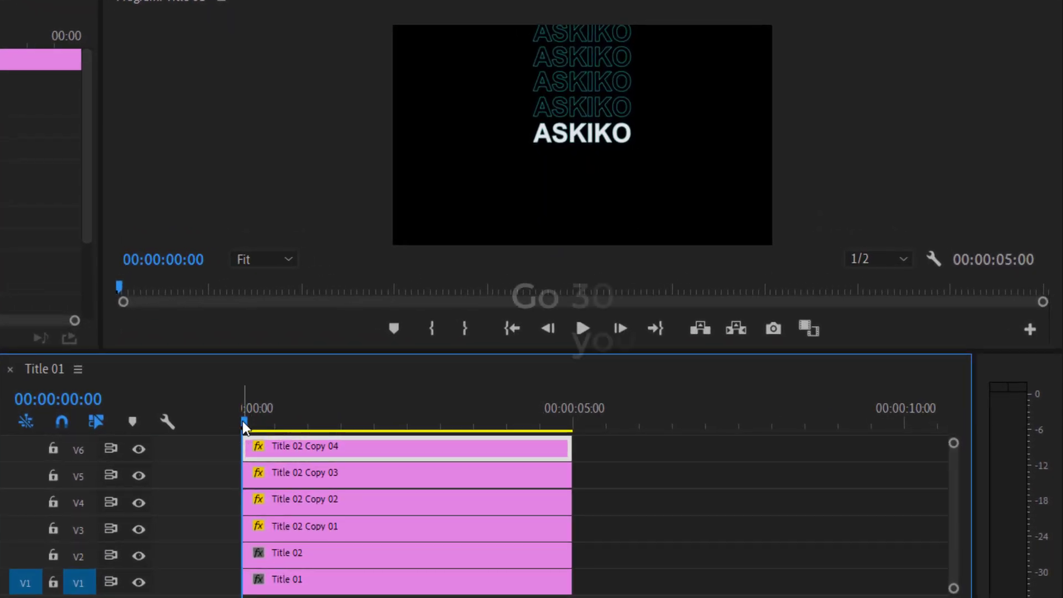
- Start Copy 04 at 00:00:00:31 and shift Copy 03 to start at 00:00:01:00
{"action": "left_click_drag", "start_coordinate": [243, 421], "coordinate": [277, 427]}
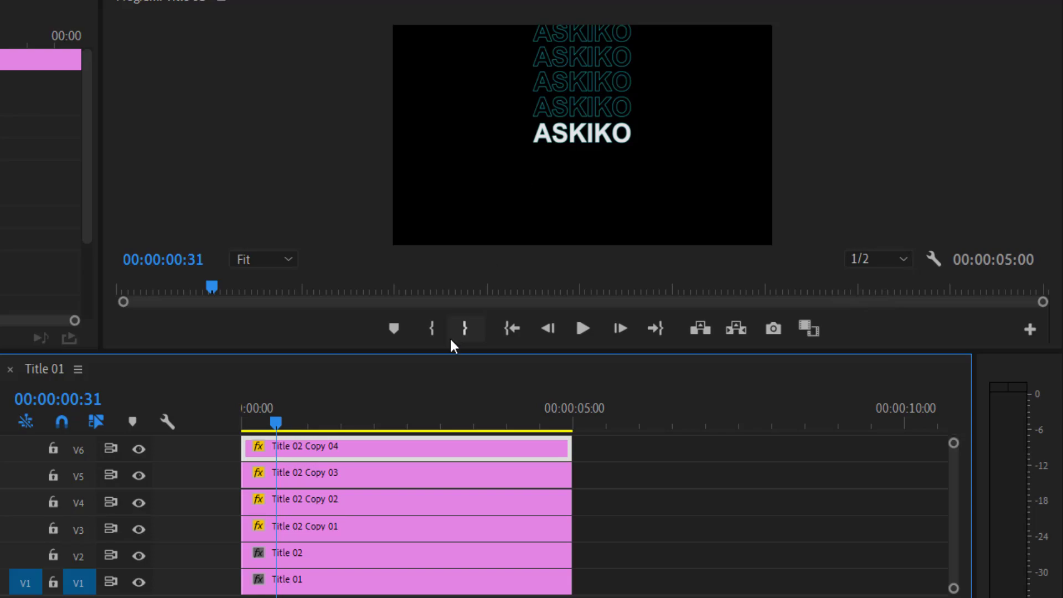
{"action": "left_click_drag", "start_coordinate": [284, 446], "coordinate": [318, 448]}
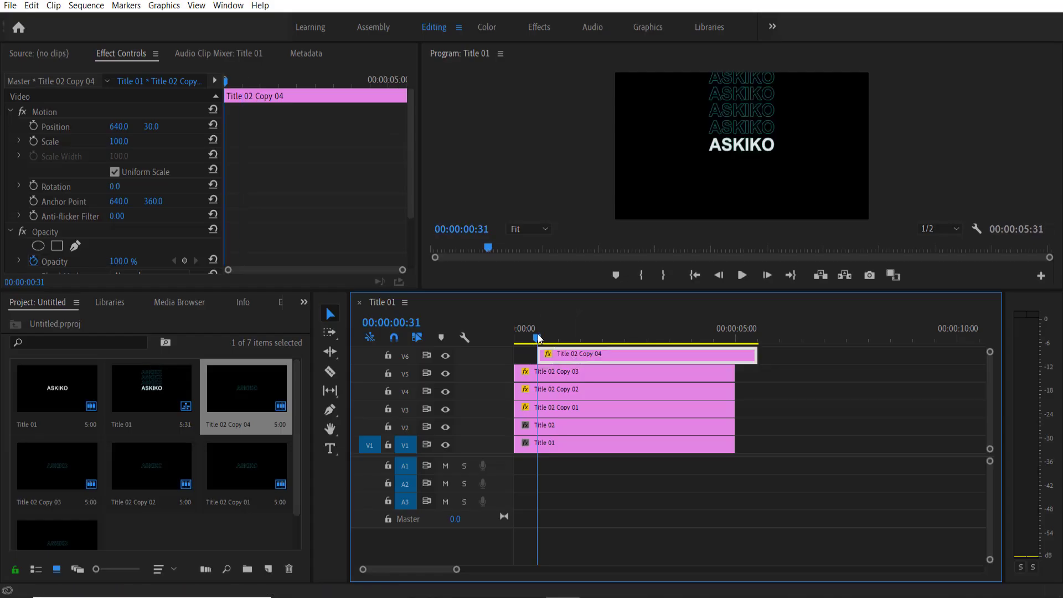
{"action": "left_click_drag", "start_coordinate": [540, 339], "coordinate": [559, 338]}
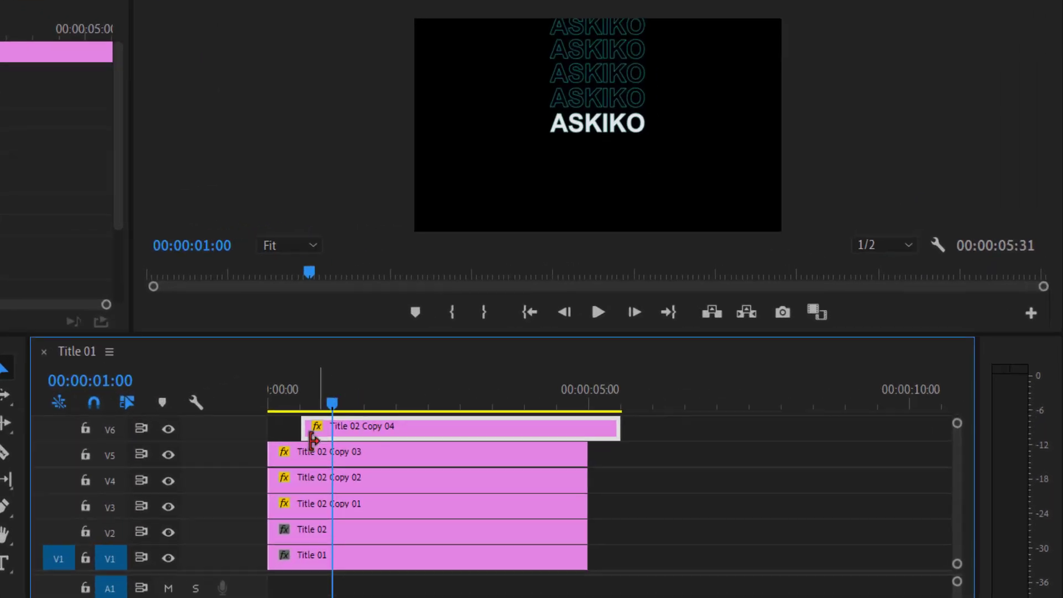
{"action": "left_click_drag", "start_coordinate": [262, 467], "coordinate": [327, 472]}
{"action": "left_click_drag", "start_coordinate": [298, 421], "coordinate": [329, 425]}
- Shift Copy 02 to 00:00:01:31 and Copy 01 to 00:00:02:03, then play the sequence
{"action": "left_click_drag", "start_coordinate": [244, 493], "coordinate": [344, 492]}
{"action": "left_click_drag", "start_coordinate": [361, 414], "coordinate": [368, 414]}
{"action": "left_click_drag", "start_coordinate": [278, 520], "coordinate": [414, 520]}
{"action": "left_click_drag", "start_coordinate": [362, 404], "coordinate": [203, 417]}
{"action": "left_click", "coordinate": [573, 316]}
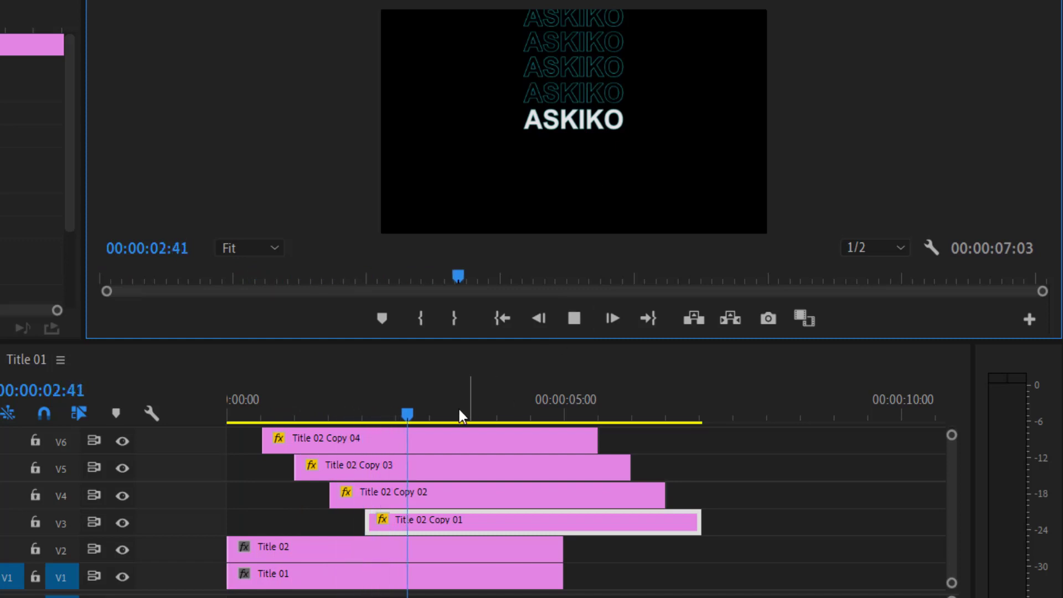
{"action": "left_click_drag", "start_coordinate": [444, 414], "coordinate": [569, 469]}
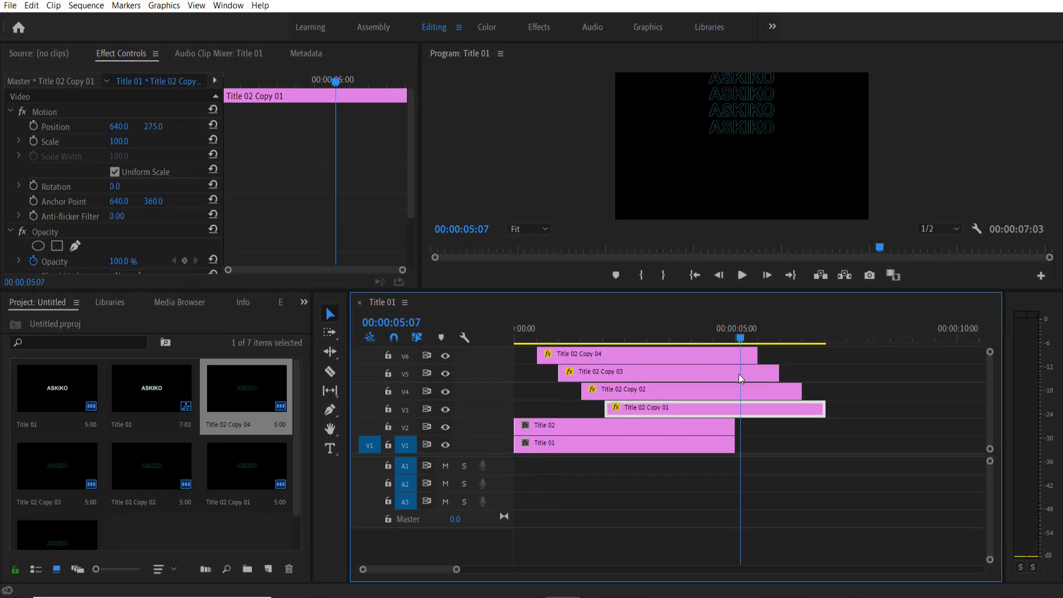
- Put the playhead at 00:00:05:00 and razor-cut the outline copies there
{"action": "key", "text": "Left"}
{"action": "key", "text": "Left"}
{"action": "key", "text": "Left"}
{"action": "key", "text": "Left"}
{"action": "key", "text": "Left"}
{"action": "key", "text": "Left"}
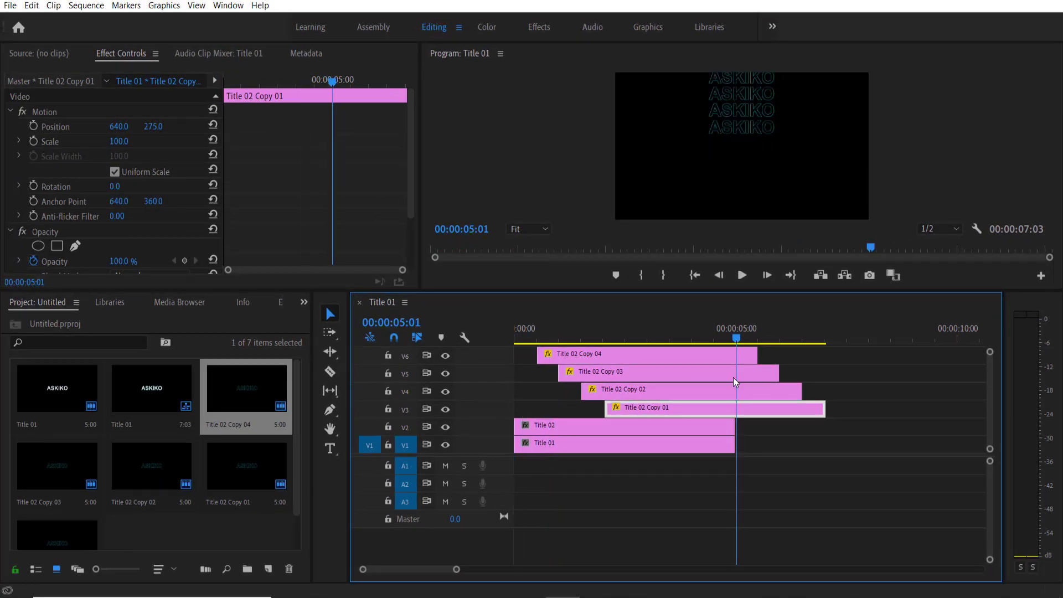
{"action": "key", "text": "Left"}
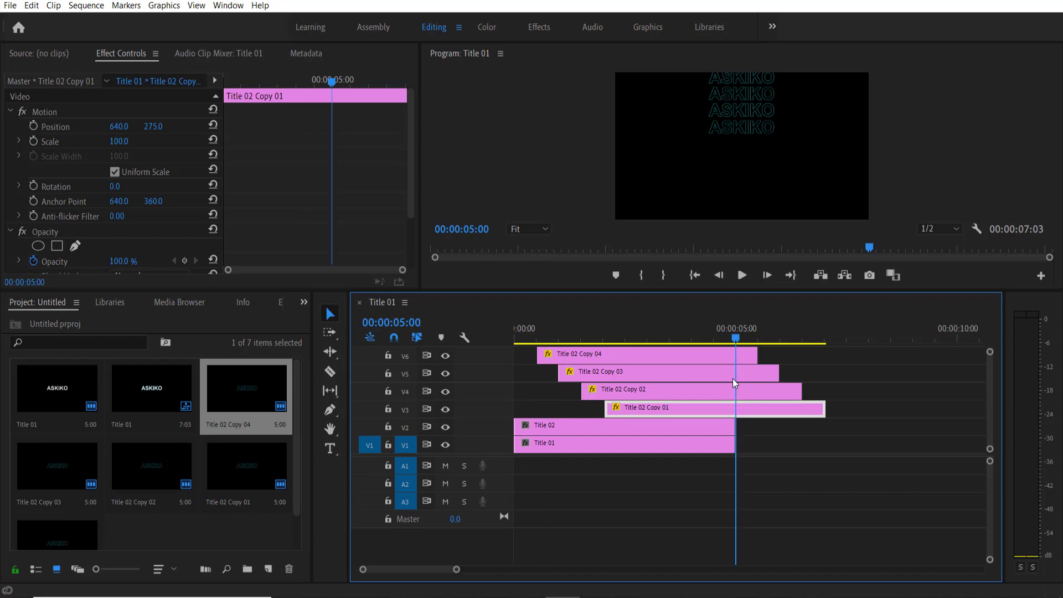
{"action": "left_click", "coordinate": [328, 371]}
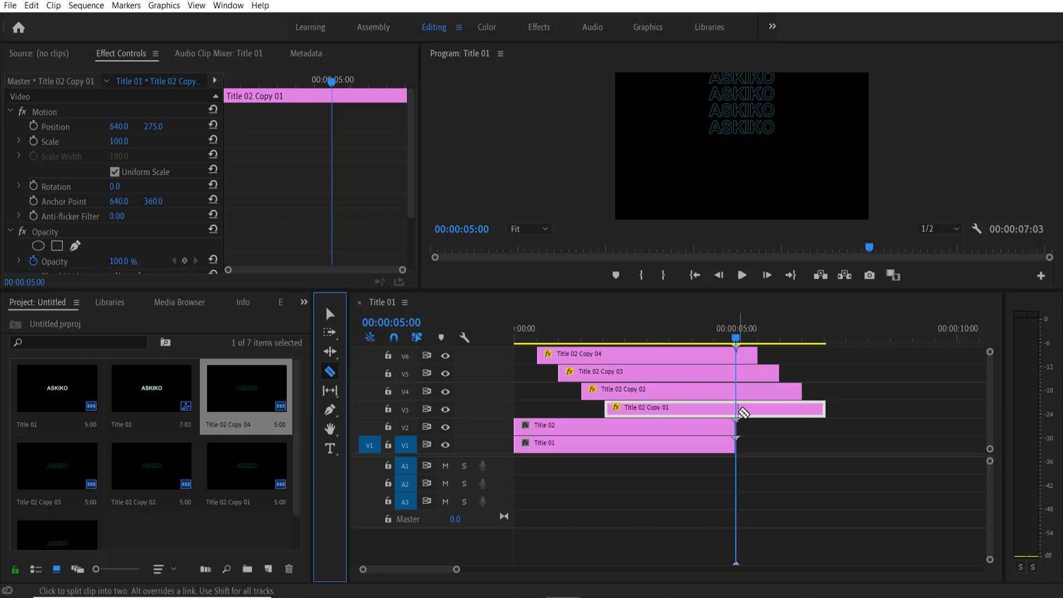
{"action": "left_click", "coordinate": [737, 408]}
{"action": "left_click", "coordinate": [737, 390]}
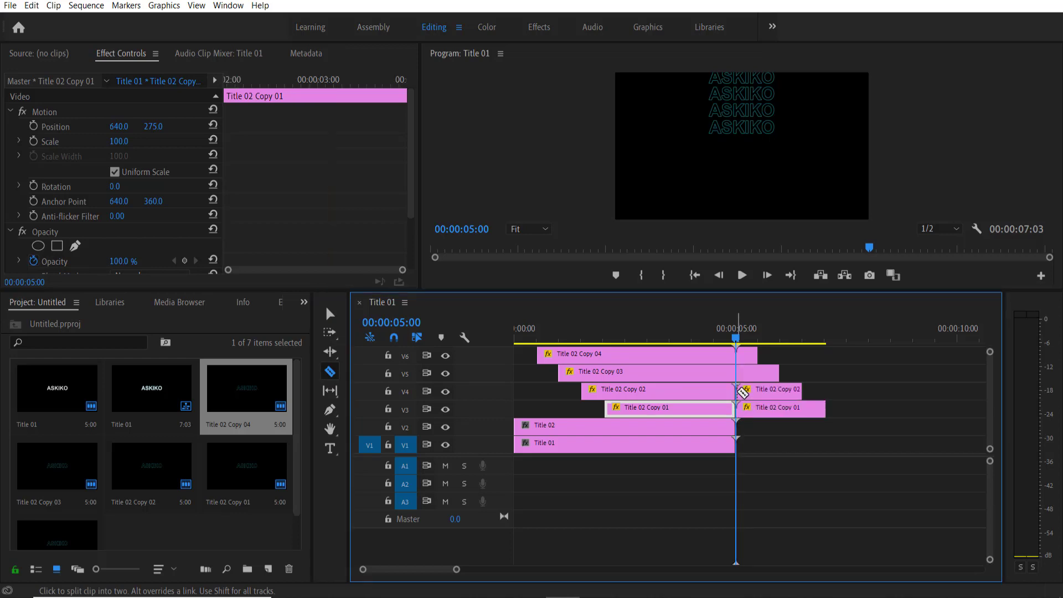
{"action": "left_click", "coordinate": [740, 372]}
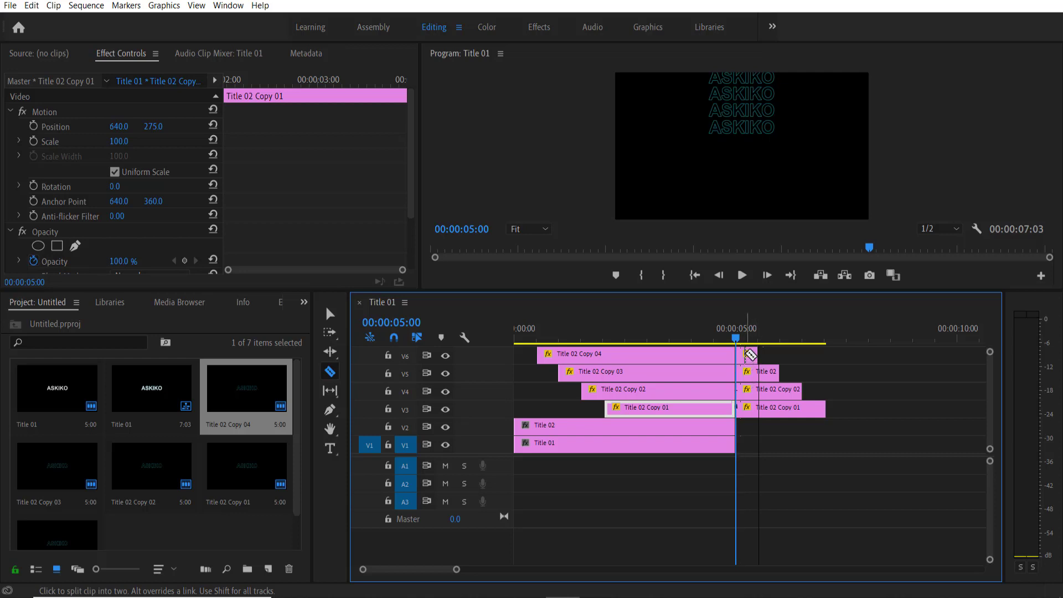
- Delete the outline clip pieces that extend past the five-second mark
{"action": "key", "text": "v"}
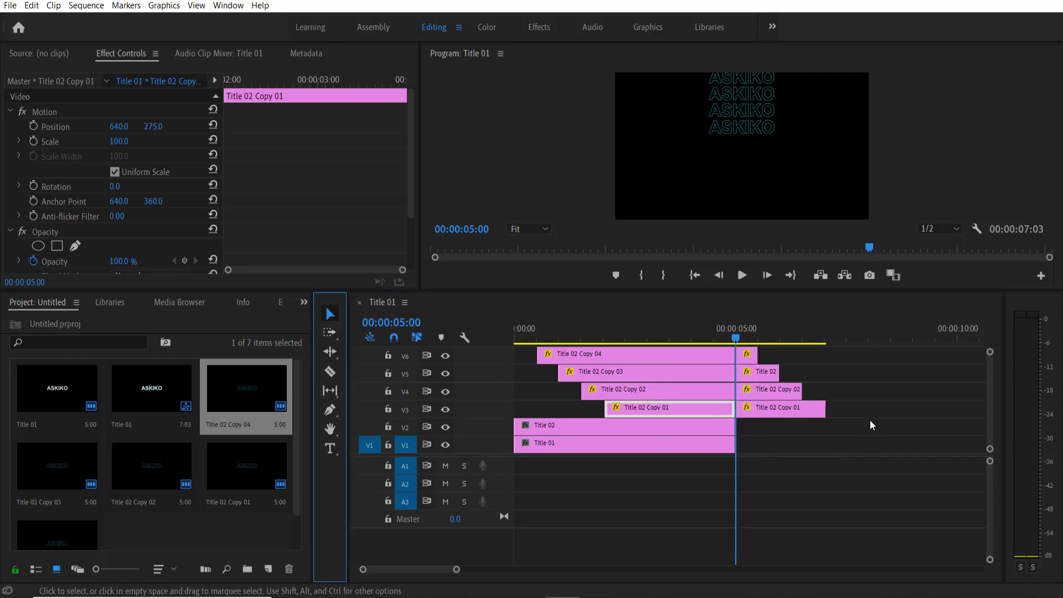
{"action": "left_click_drag", "start_coordinate": [867, 411], "coordinate": [748, 358]}
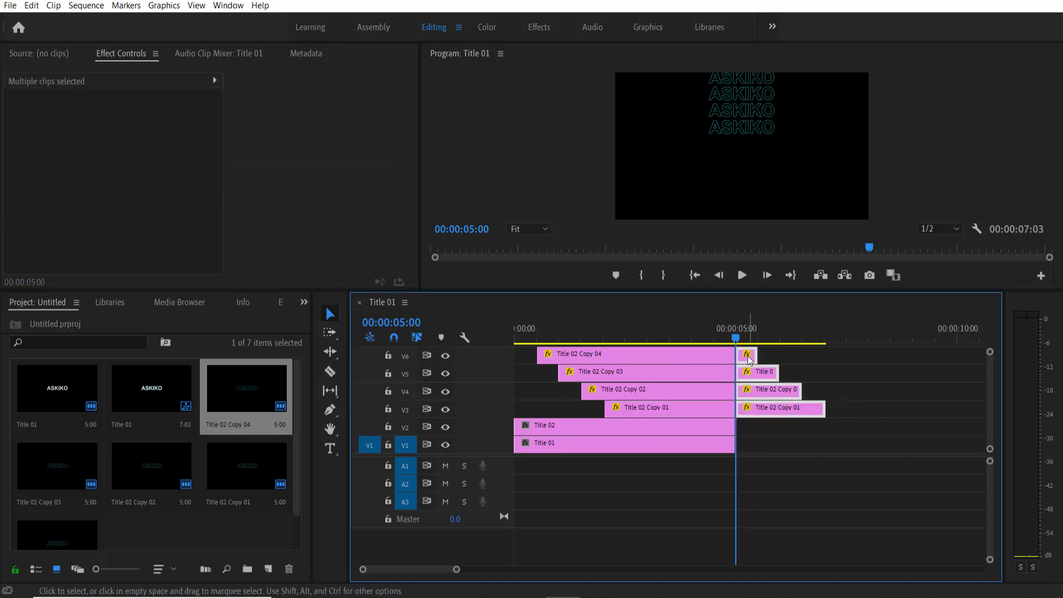
{"action": "key", "text": "Delete"}
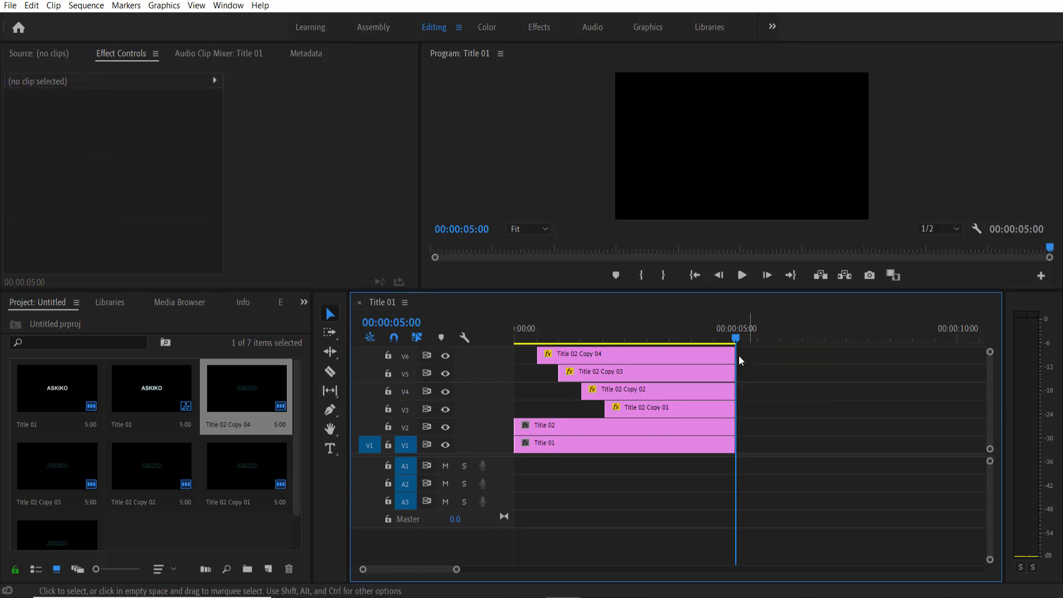
- Rewind to 00:00:00:00 and preview the trimmed sequence
{"action": "left_click", "coordinate": [520, 338]}
{"action": "left_click_drag", "start_coordinate": [520, 339], "coordinate": [507, 344]}
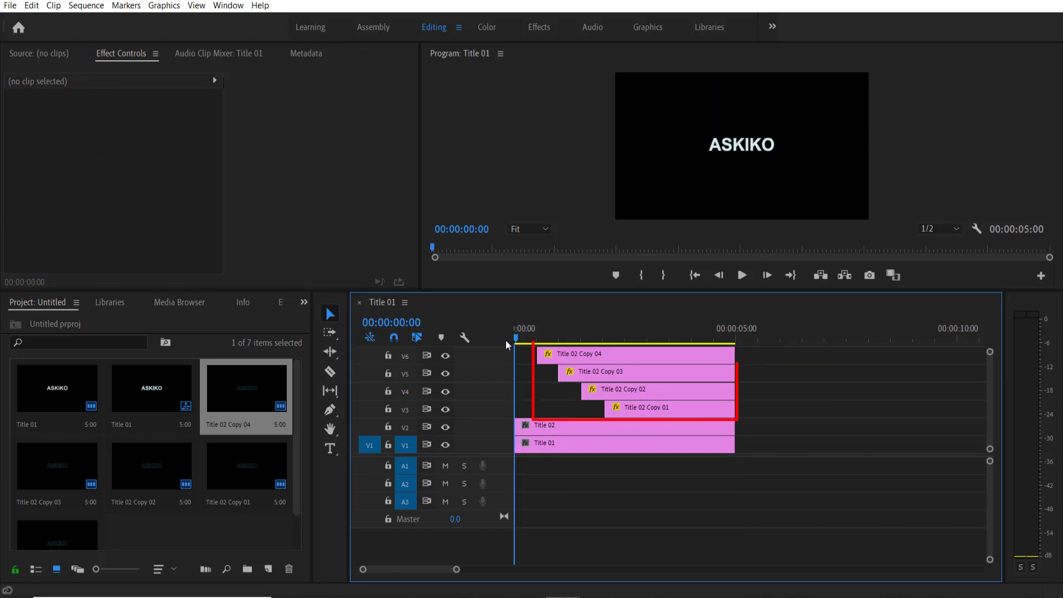
{"action": "left_click", "coordinate": [743, 280]}
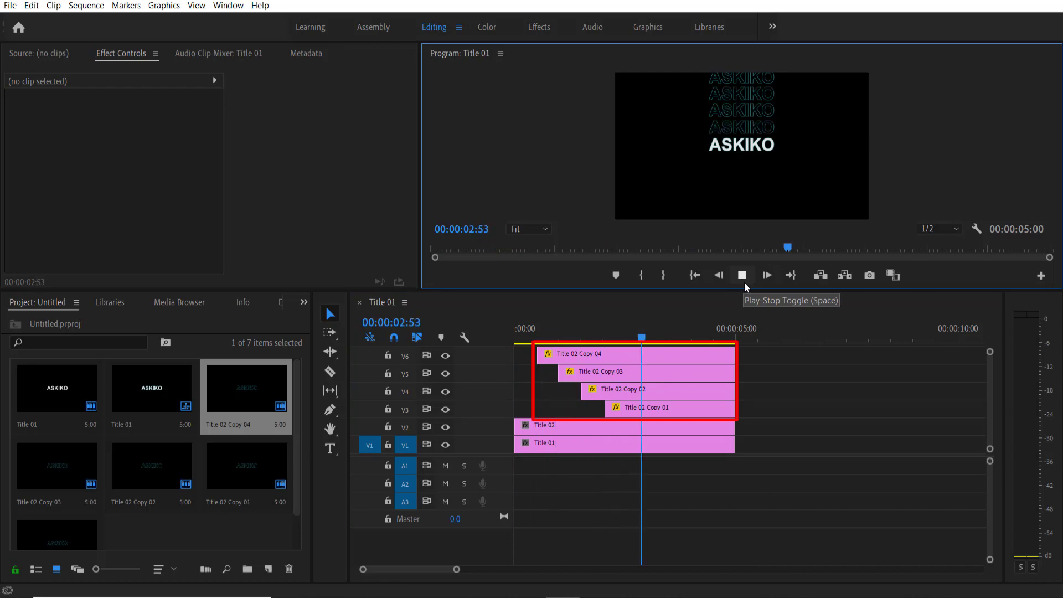
{"action": "left_click", "coordinate": [744, 283]}
- Nest the four outline copies on V3–V6 as Nested Sequence 01
{"action": "left_click_drag", "start_coordinate": [764, 355], "coordinate": [692, 412]}
{"action": "right_click", "coordinate": [647, 390]}
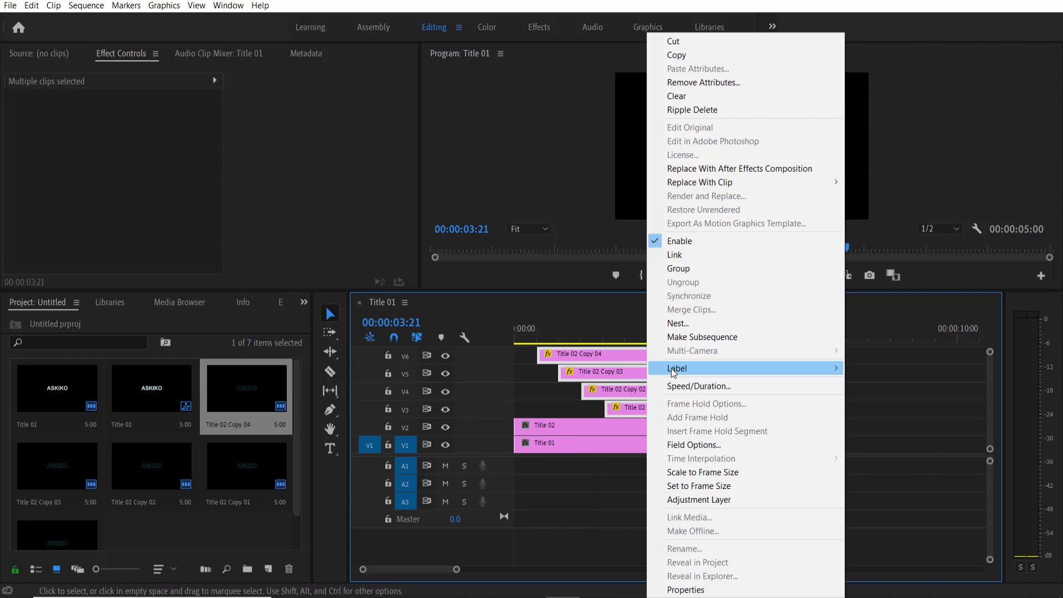
{"action": "left_click", "coordinate": [674, 324]}
{"action": "left_click", "coordinate": [499, 311]}
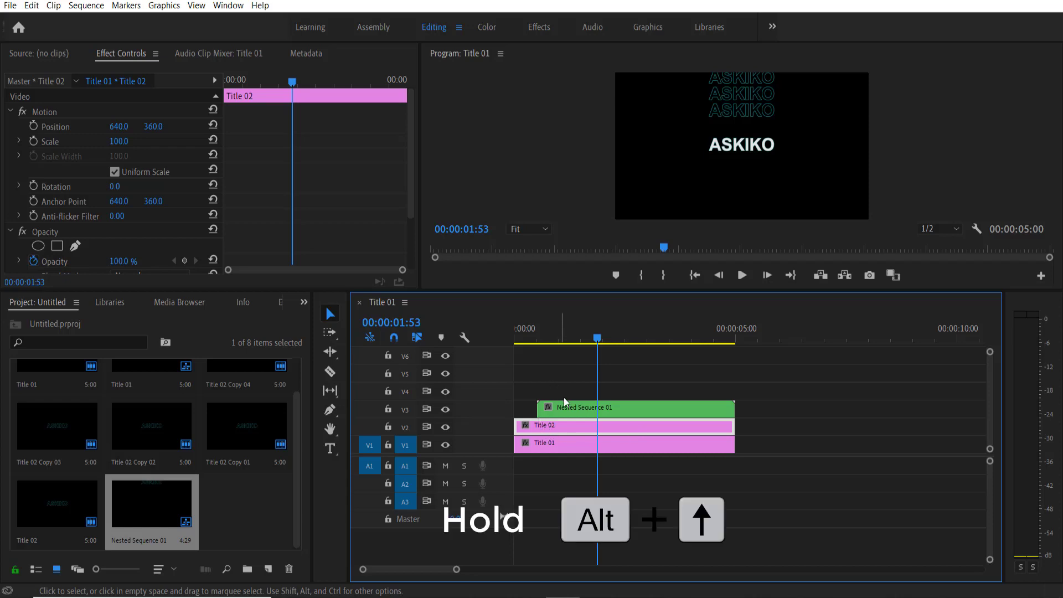
- Duplicate Title 02 into Copies 05–08 on V4–V7, lowering each copy's Position Y below the white title
{"action": "left_click_drag", "start_coordinate": [571, 423], "coordinate": [573, 394]}
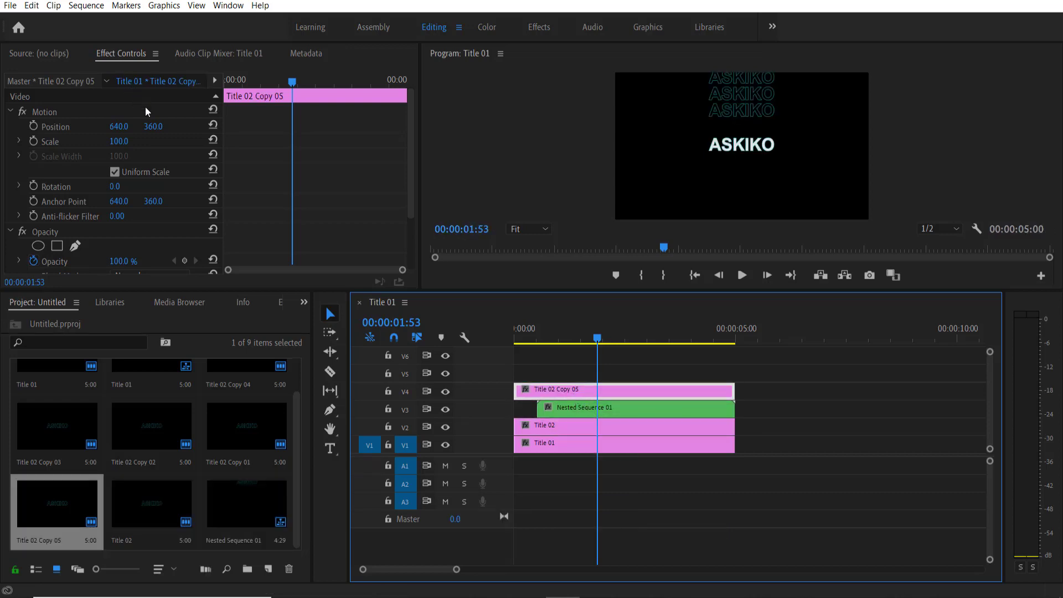
{"action": "left_click", "coordinate": [153, 132]}
{"action": "left_click_drag", "start_coordinate": [152, 127], "coordinate": [190, 128]}
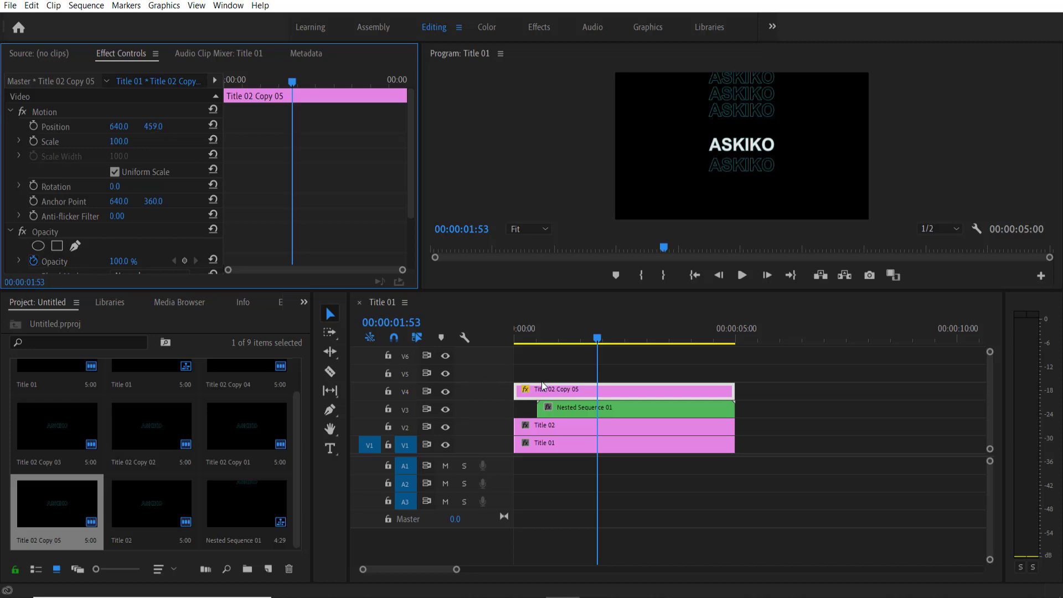
{"action": "left_click_drag", "start_coordinate": [559, 393], "coordinate": [553, 358], "text": "alt"}
{"action": "left_click_drag", "start_coordinate": [157, 127], "coordinate": [253, 127]}
{"action": "left_click_drag", "start_coordinate": [669, 290], "coordinate": [669, 260]}
{"action": "left_click", "coordinate": [641, 341]}
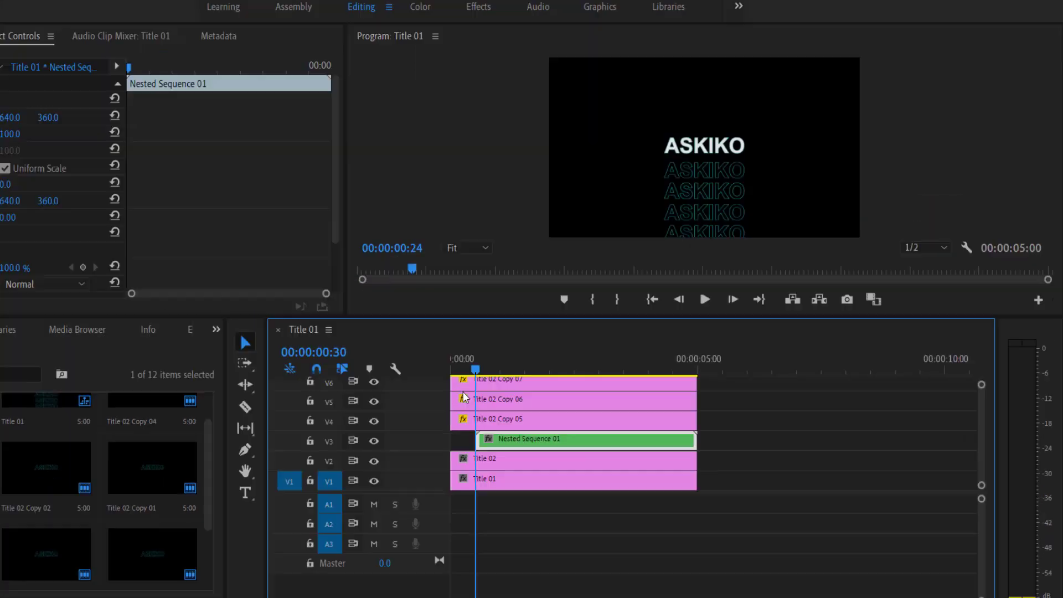
{"action": "left_click_drag", "start_coordinate": [463, 392], "coordinate": [487, 407]}
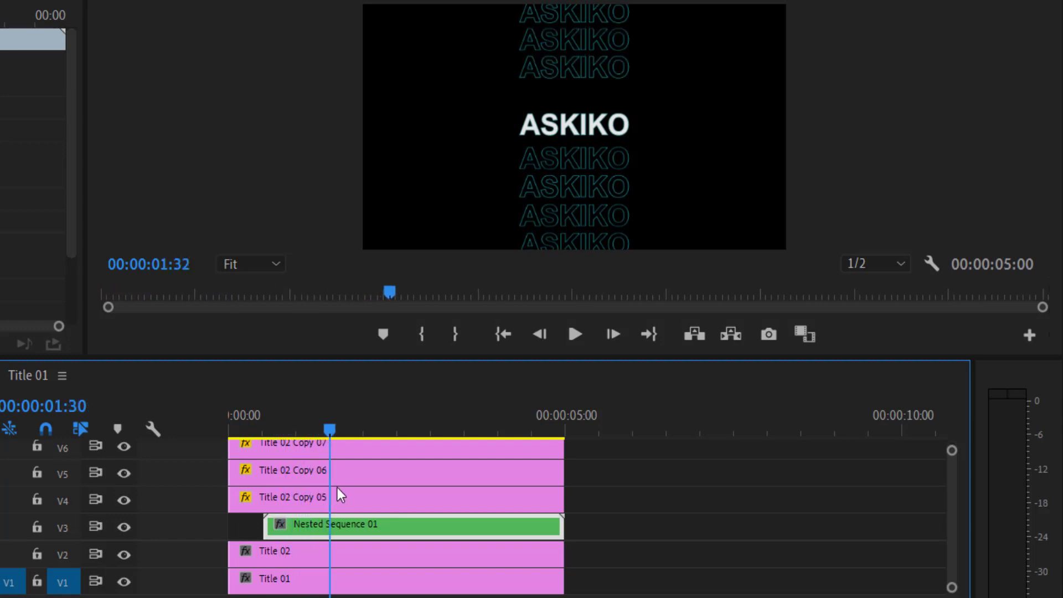
- Stagger the copies' starts: Copy 07 at ~02:57, Copy 05 ~03:33, Copy 06 ~04:02, Copy 08 ~04:32
{"action": "mouse_move", "coordinate": [373, 488]}
{"action": "left_mouse_down"}
{"action": "mouse_move", "coordinate": [383, 487]}
{"action": "mouse_move", "coordinate": [362, 490]}
{"action": "left_mouse_up"}
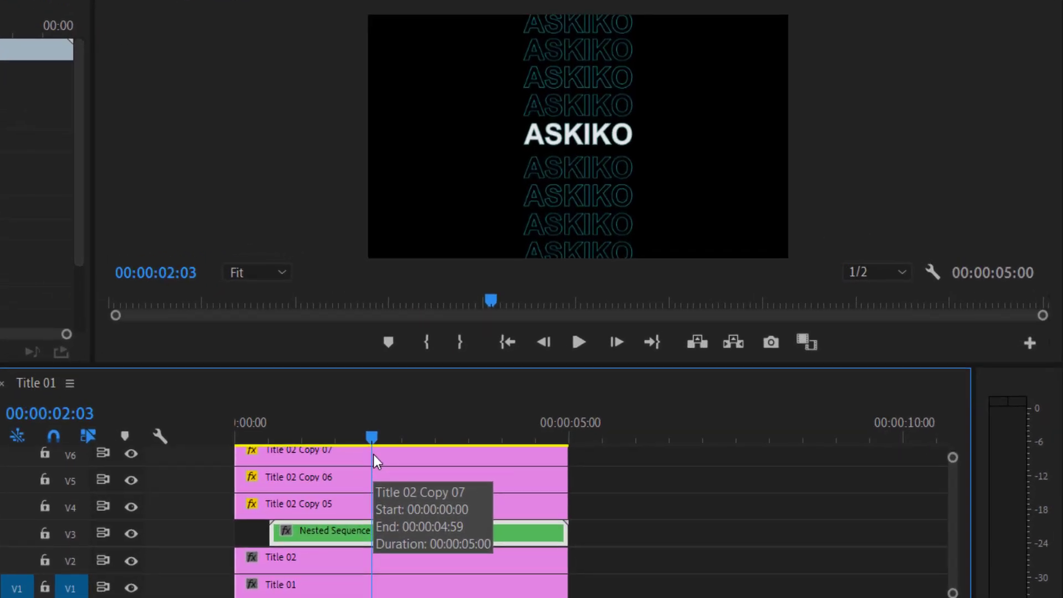
{"action": "left_click_drag", "start_coordinate": [373, 454], "coordinate": [434, 453]}
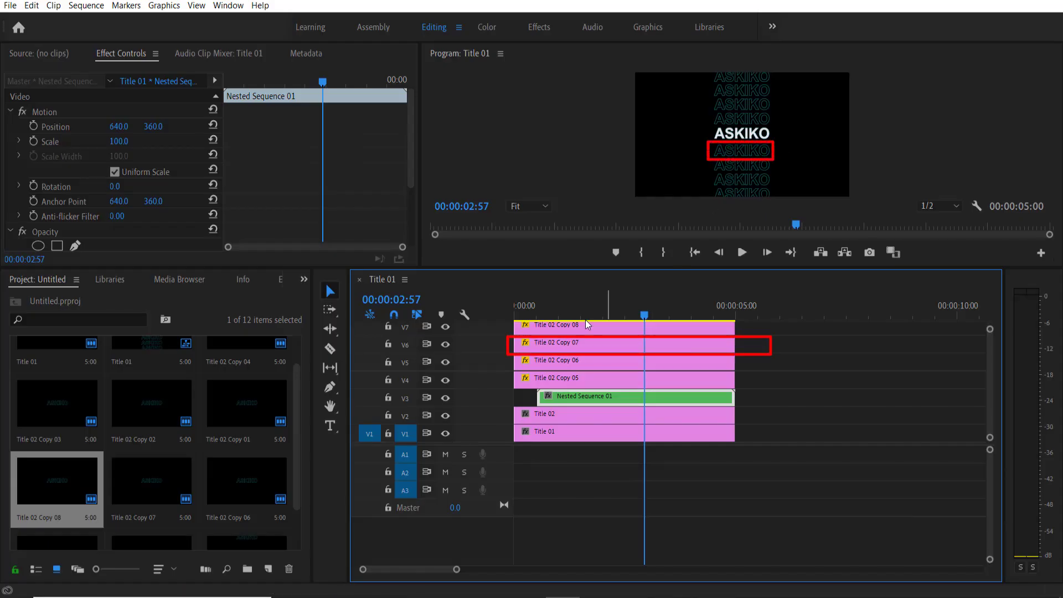
{"action": "left_click_drag", "start_coordinate": [527, 349], "coordinate": [588, 348]}
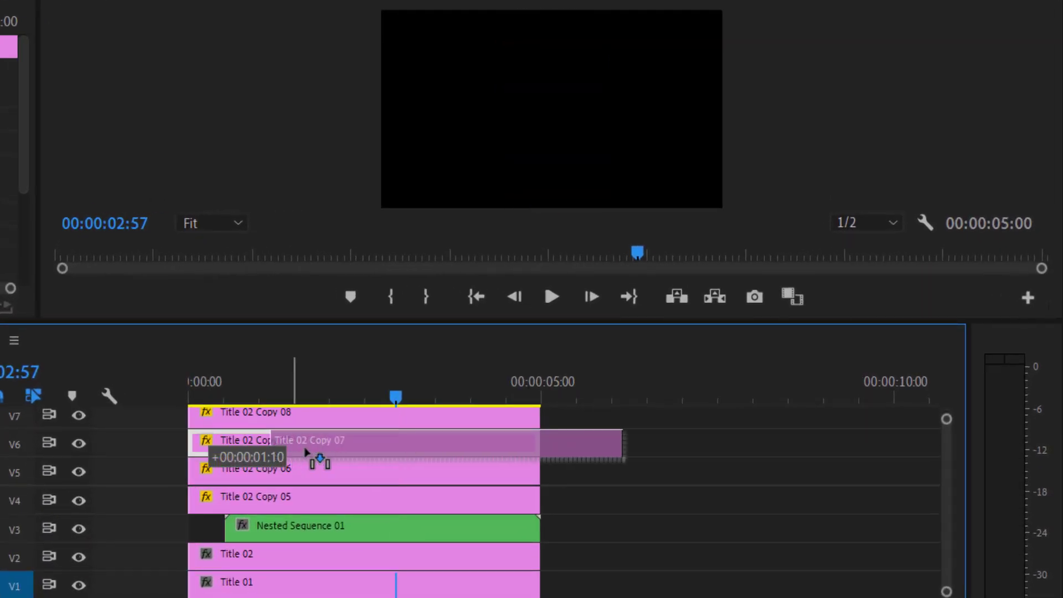
{"action": "left_click_drag", "start_coordinate": [306, 452], "coordinate": [435, 461]}
{"action": "left_click_drag", "start_coordinate": [397, 396], "coordinate": [439, 395]}
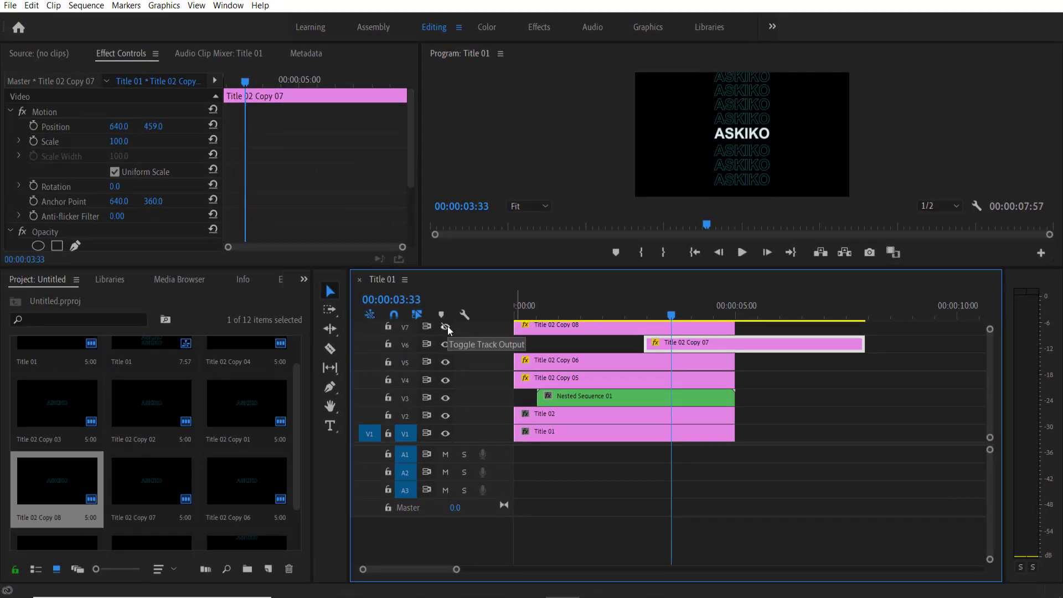
{"action": "left_click_drag", "start_coordinate": [549, 379], "coordinate": [708, 379]}
{"action": "left_click_drag", "start_coordinate": [671, 318], "coordinate": [692, 319]}
{"action": "left_click_drag", "start_coordinate": [523, 364], "coordinate": [701, 364]}
{"action": "left_click_drag", "start_coordinate": [692, 317], "coordinate": [715, 319]}
{"action": "left_click_drag", "start_coordinate": [540, 329], "coordinate": [513, 318]}
{"action": "left_click", "coordinate": [747, 255]}
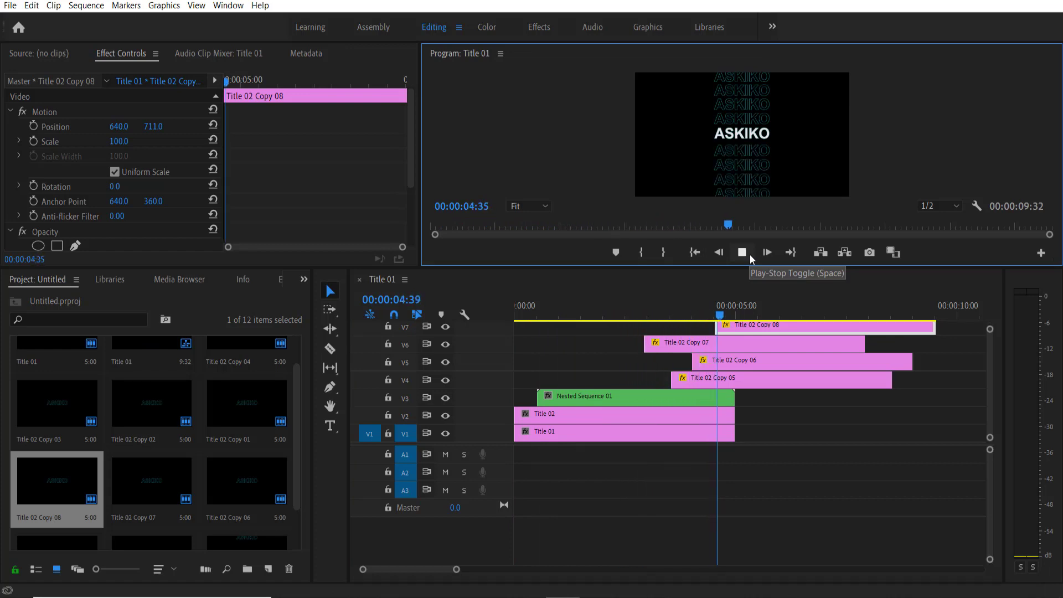
{"action": "left_click", "coordinate": [644, 316]}
- Razor Copies 05–08 at 00:00:04:59 and delete the leftover pieces past five seconds
{"action": "left_click_drag", "start_coordinate": [645, 317], "coordinate": [737, 346]}
{"action": "key", "text": "Left"}
{"action": "key", "text": "Left"}
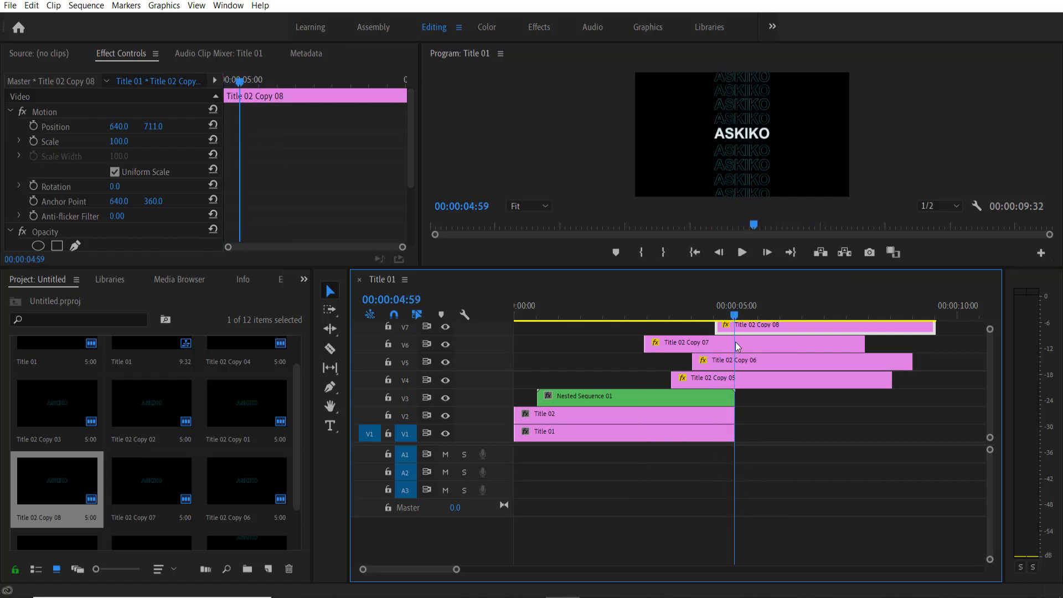
{"action": "key", "text": "c"}
{"action": "left_click", "coordinate": [738, 379]}
{"action": "left_click", "coordinate": [737, 362]}
{"action": "left_click", "coordinate": [737, 344]}
{"action": "left_click", "coordinate": [737, 328]}
{"action": "left_click", "coordinate": [332, 291]}
{"action": "left_click", "coordinate": [825, 379]}
{"action": "key", "text": "Delete"}
{"action": "left_click", "coordinate": [830, 361]}
- Nest the four lower copies on V4–V7 into Nested Sequence 02 and play it back
{"action": "left_click_drag", "start_coordinate": [653, 336], "coordinate": [711, 380]}
{"action": "right_click", "coordinate": [716, 366]}
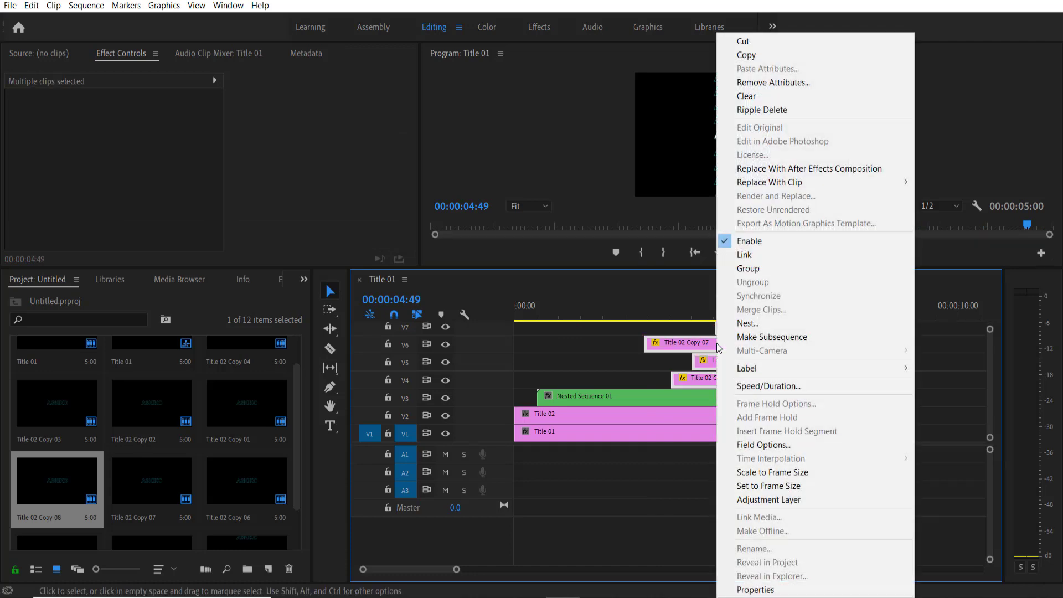
{"action": "left_click", "coordinate": [744, 323]}
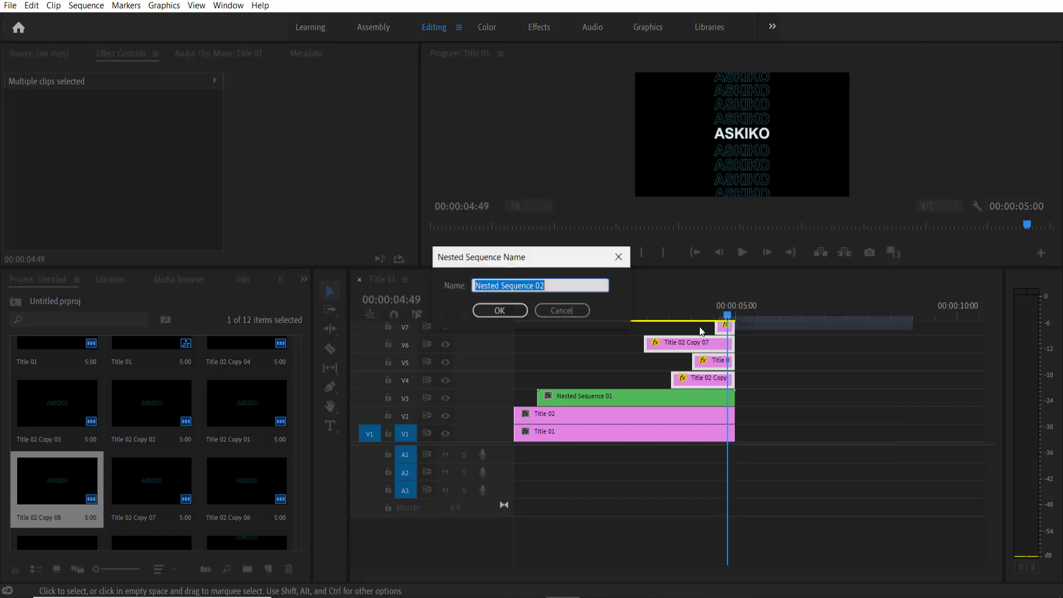
{"action": "left_click", "coordinate": [502, 311]}
{"action": "left_click_drag", "start_coordinate": [740, 290], "coordinate": [739, 355]}
{"action": "left_click", "coordinate": [742, 317]}
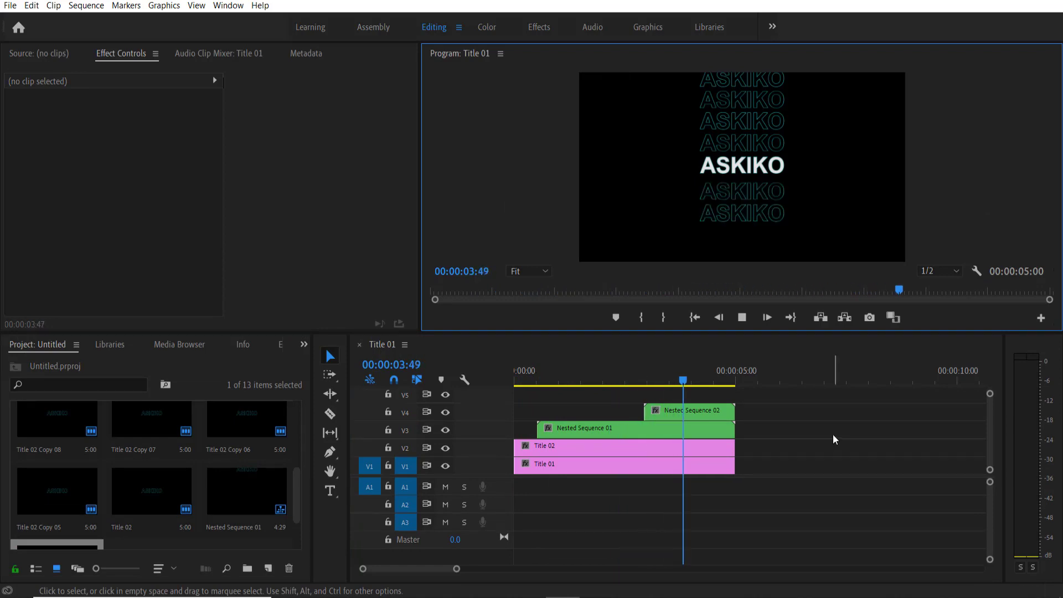
- Set Nested Sequence 02's Position Y to 344 and replay the sequence from the start
{"action": "left_click", "coordinate": [742, 317]}
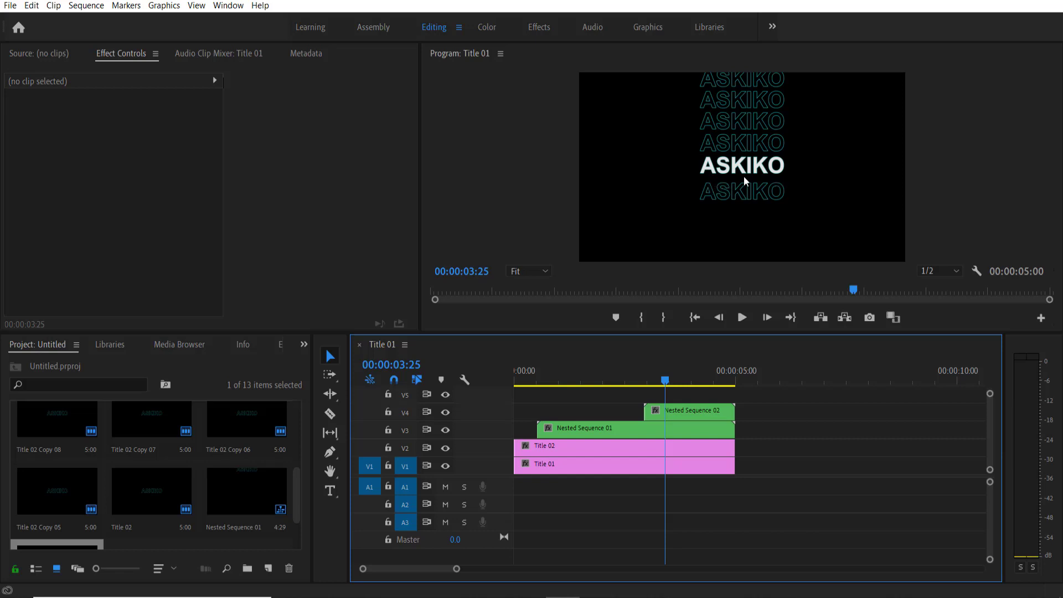
{"action": "left_click", "coordinate": [680, 409]}
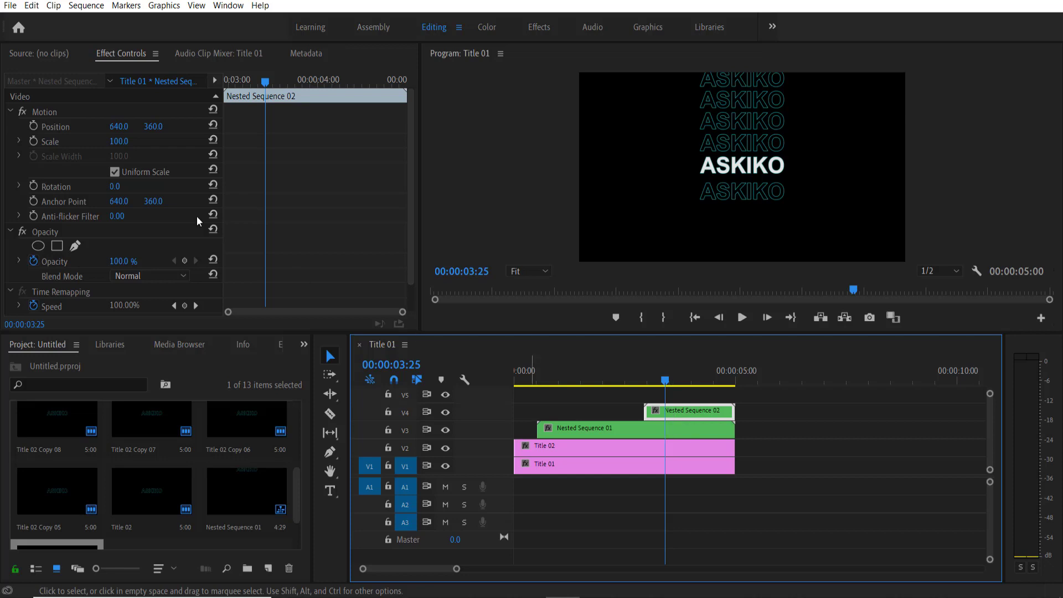
{"action": "left_click", "coordinate": [154, 126]}
{"action": "left_click_drag", "start_coordinate": [153, 126], "coordinate": [148, 126]}
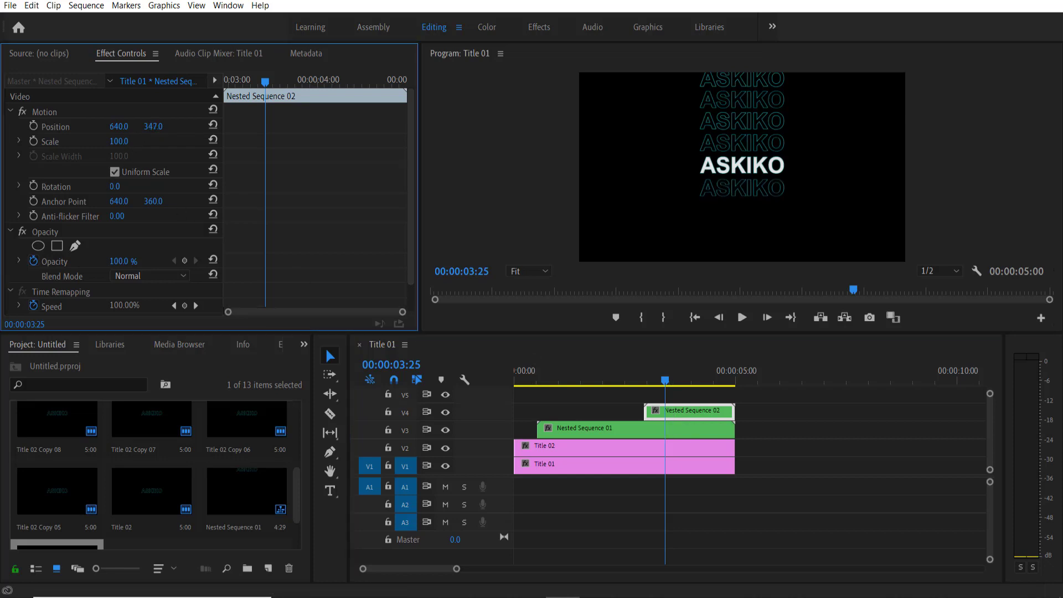
{"action": "left_click_drag", "start_coordinate": [655, 382], "coordinate": [512, 400]}
{"action": "key", "text": "space"}
{"action": "left_click", "coordinate": [742, 316]}
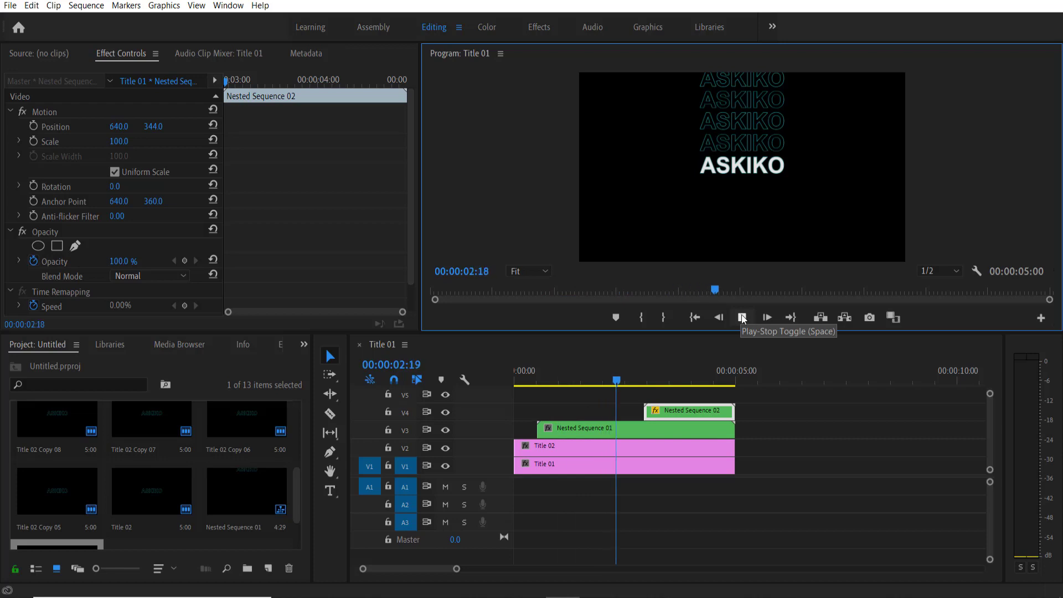
{"action": "left_click", "coordinate": [578, 432]}
{"action": "left_click_drag", "start_coordinate": [516, 384], "coordinate": [578, 392]}
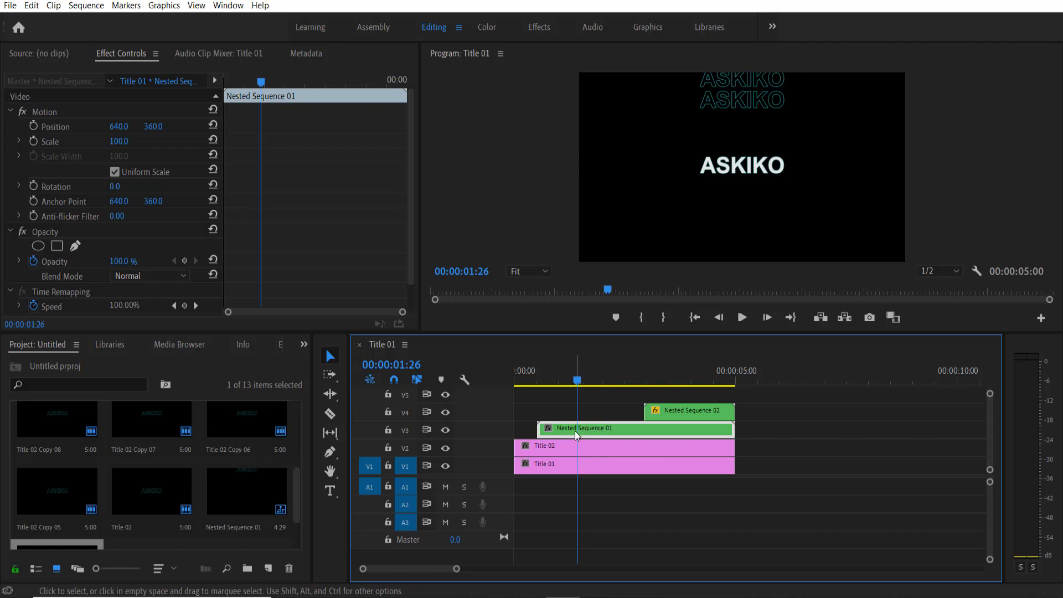
- Search the Effects panel for 'RAMP' and apply the Ramp effect to Nested Sequence 01
{"action": "left_click", "coordinate": [282, 351]}
{"action": "left_click", "coordinate": [281, 344]}
{"action": "left_click", "coordinate": [118, 362]}
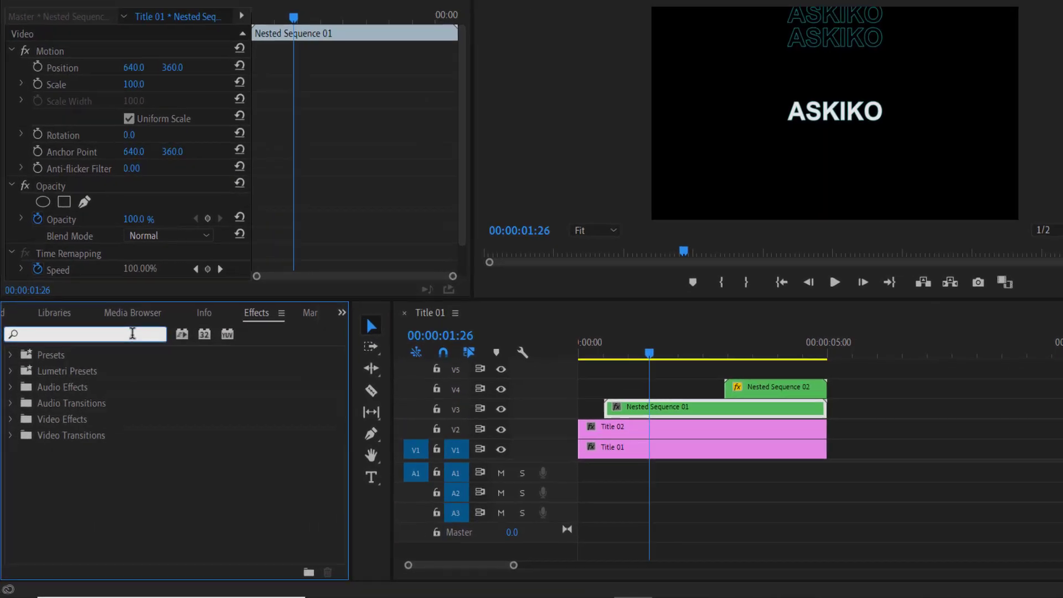
{"action": "type", "text": "RAMP"}
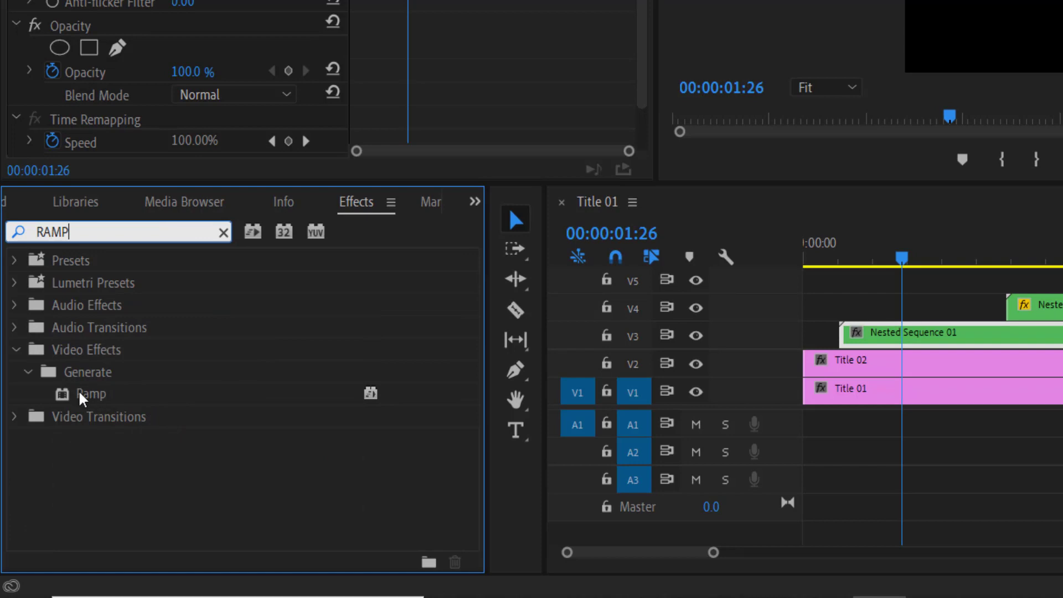
{"action": "left_click_drag", "start_coordinate": [97, 403], "coordinate": [928, 341]}
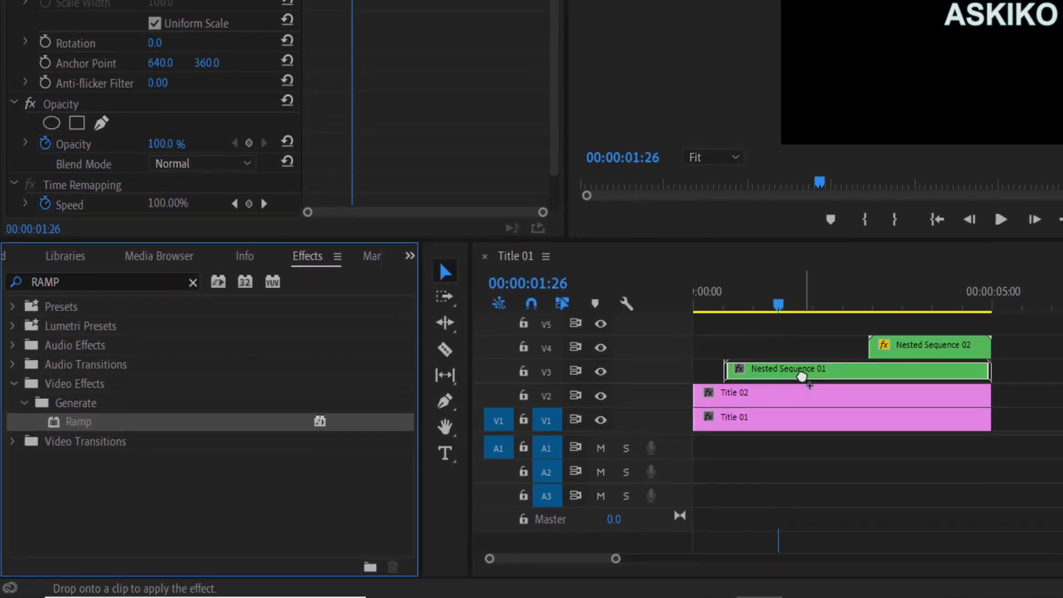
{"action": "left_click_drag", "start_coordinate": [802, 377], "coordinate": [802, 378]}
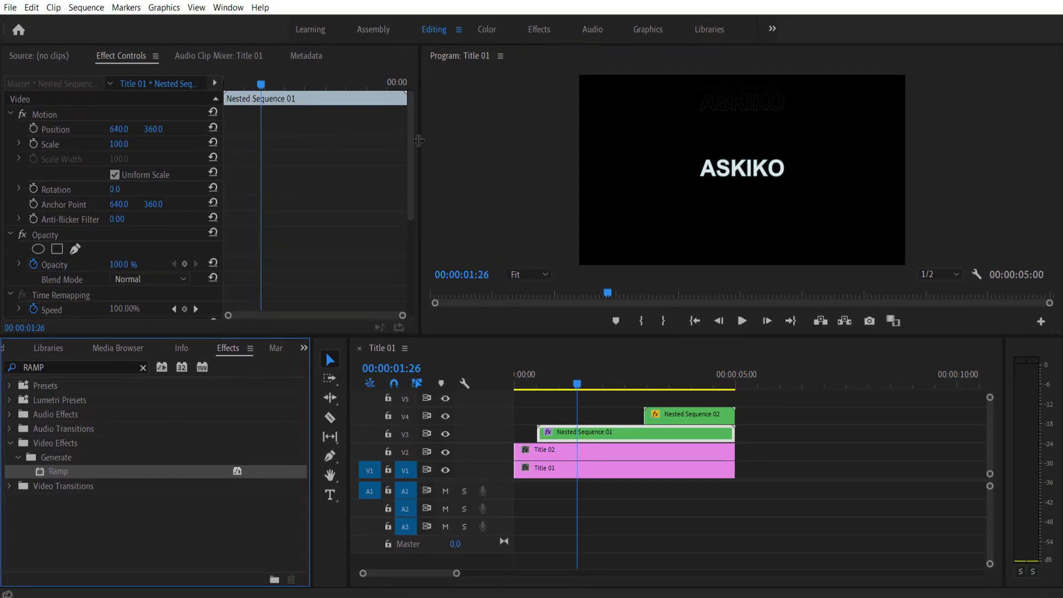
{"action": "left_click_drag", "start_coordinate": [410, 166], "coordinate": [412, 237]}
- At 00:00:00:31, keyframe Ramp's start, end and both colours, and set the start colour to red
{"action": "left_click_drag", "start_coordinate": [258, 87], "coordinate": [222, 91]}
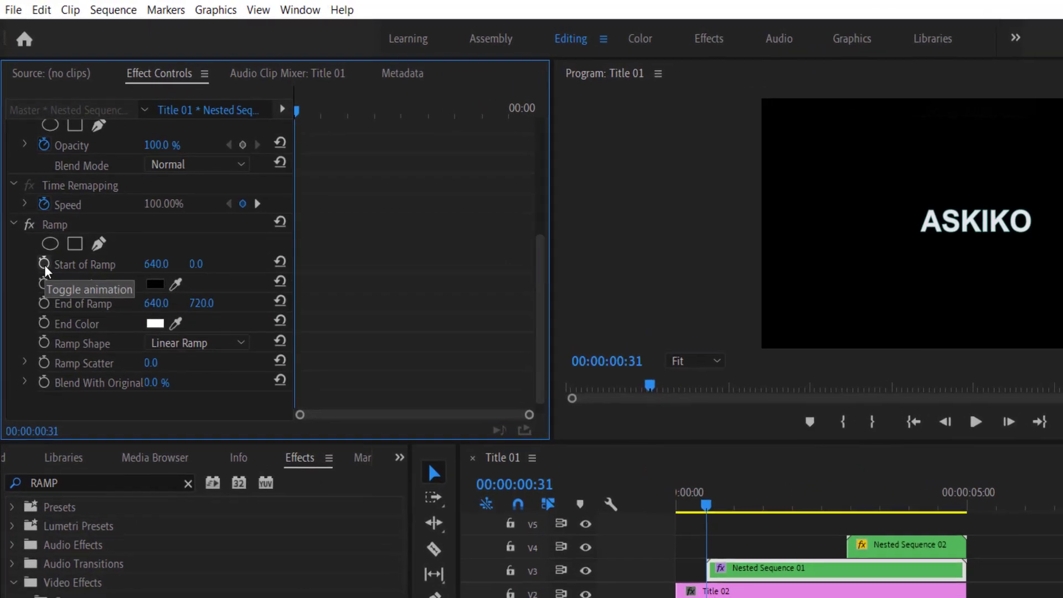
{"action": "left_click", "coordinate": [37, 222]}
{"action": "left_click", "coordinate": [37, 238]}
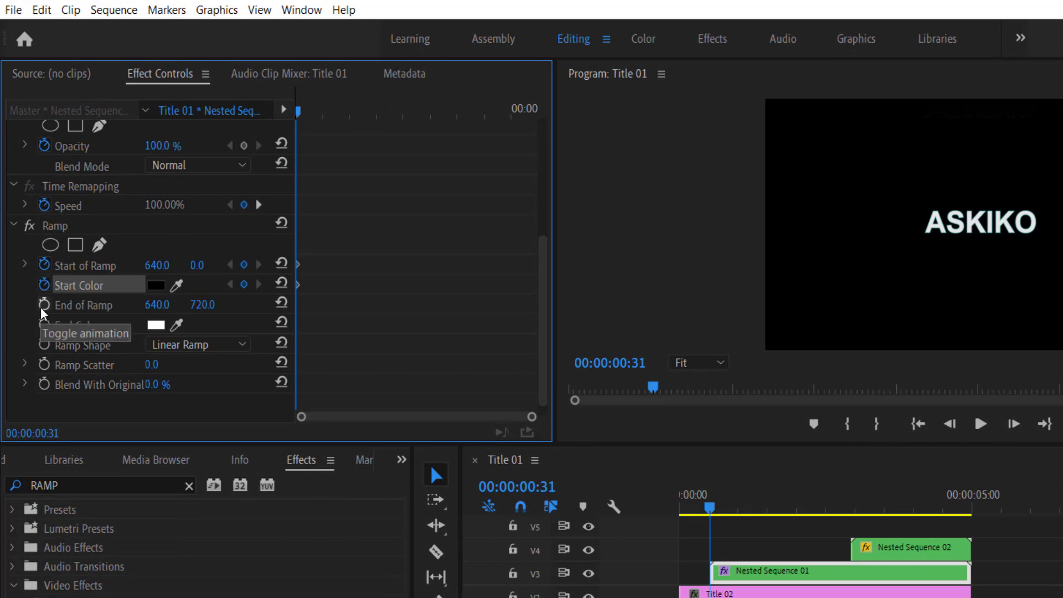
{"action": "left_click", "coordinate": [44, 304]}
{"action": "left_click", "coordinate": [43, 325]}
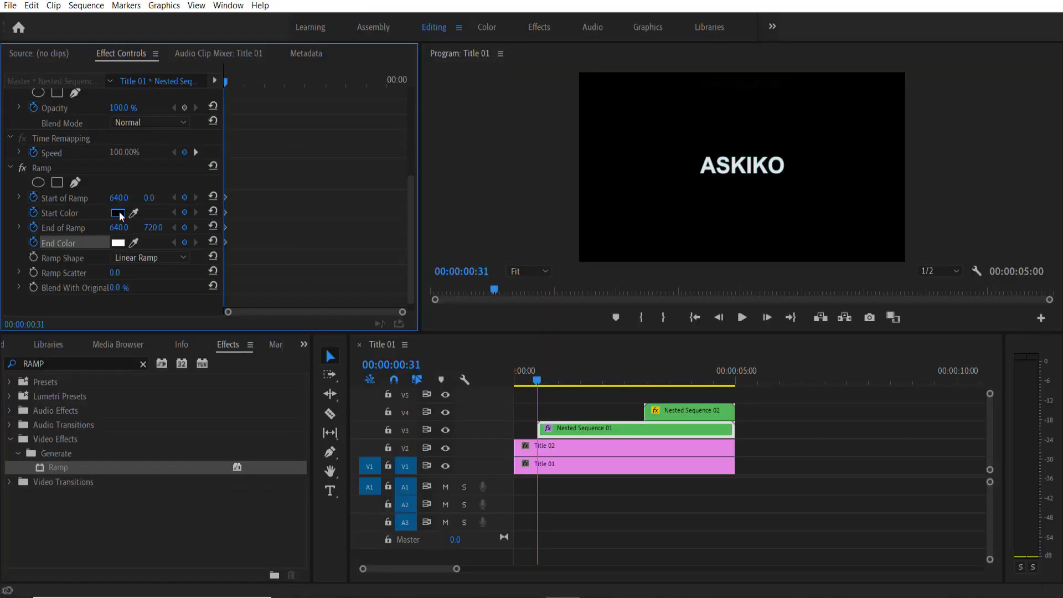
{"action": "left_click", "coordinate": [118, 213]}
{"action": "left_click", "coordinate": [569, 425]}
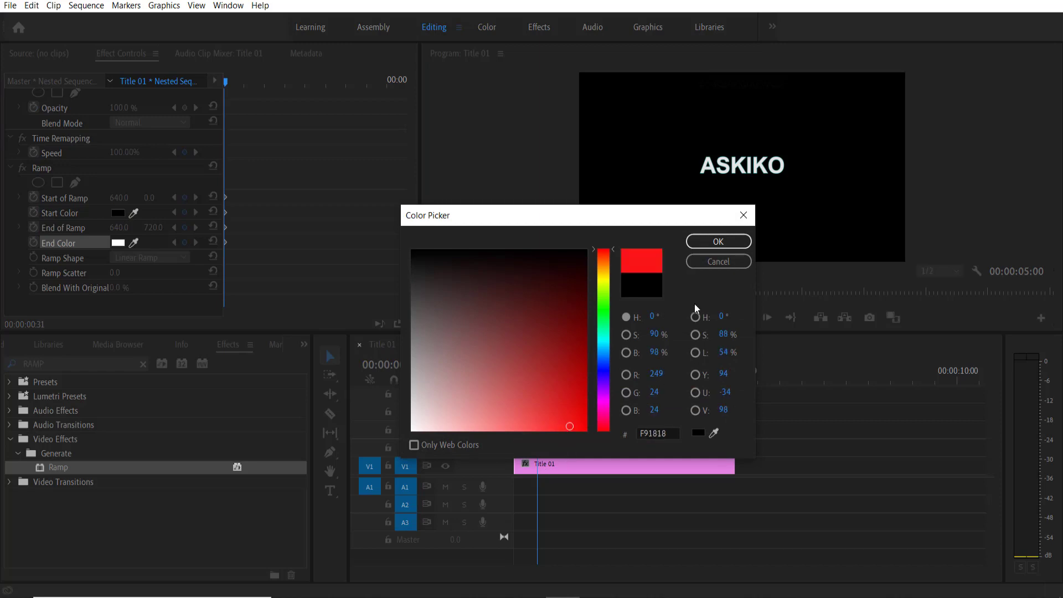
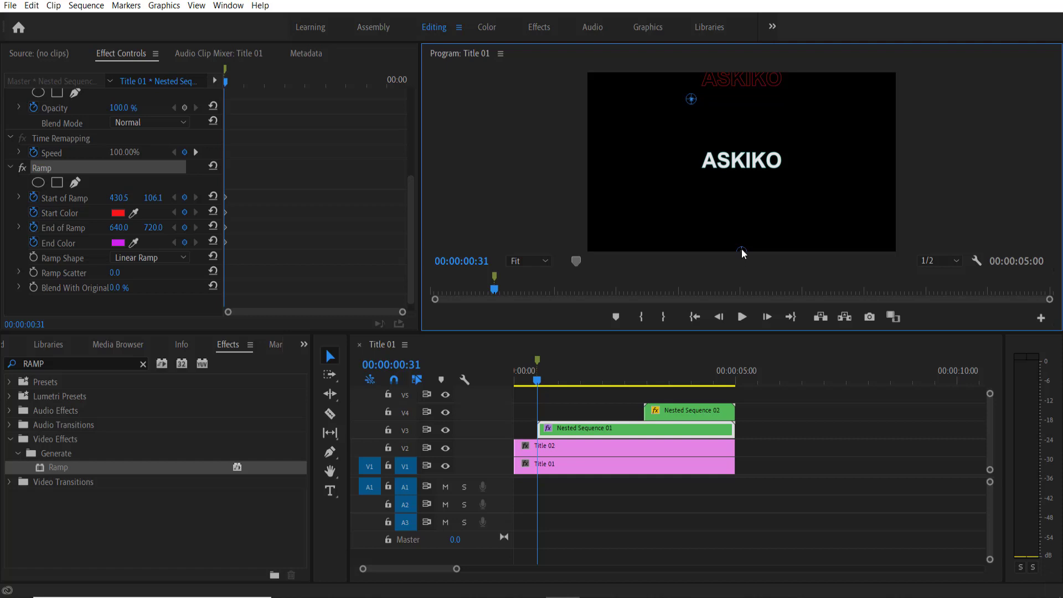
- Drag the Ramp end point up and right so the gradient runs diagonally to 829.4, 132.0
{"action": "left_click_drag", "start_coordinate": [742, 249], "coordinate": [789, 109]}
- At about one second, keyframe a yellow start colour and a cyan end colour
{"action": "left_click_drag", "start_coordinate": [238, 81], "coordinate": [248, 78]}
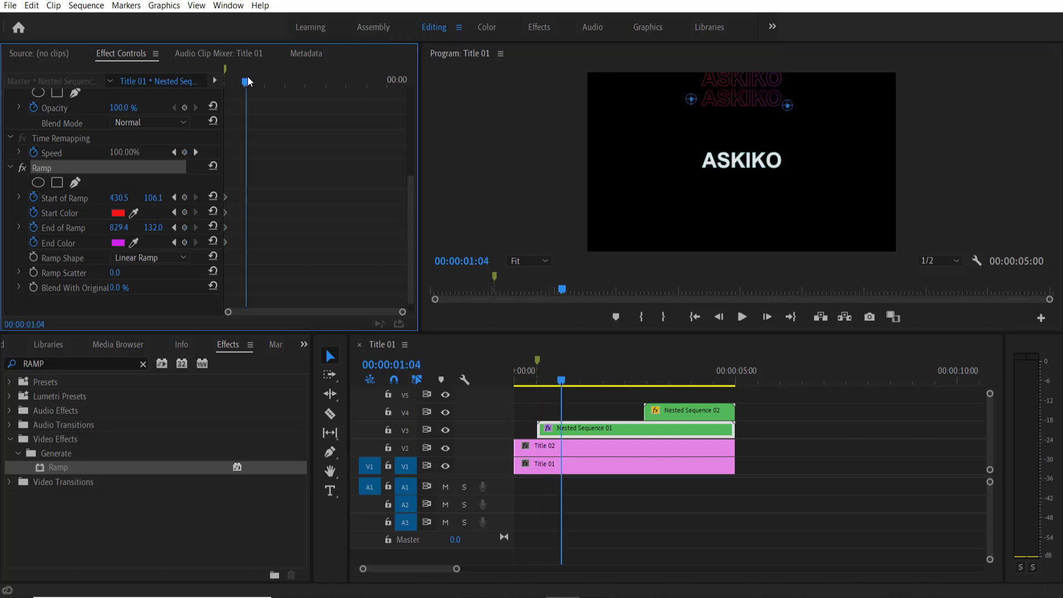
{"action": "left_click", "coordinate": [119, 213]}
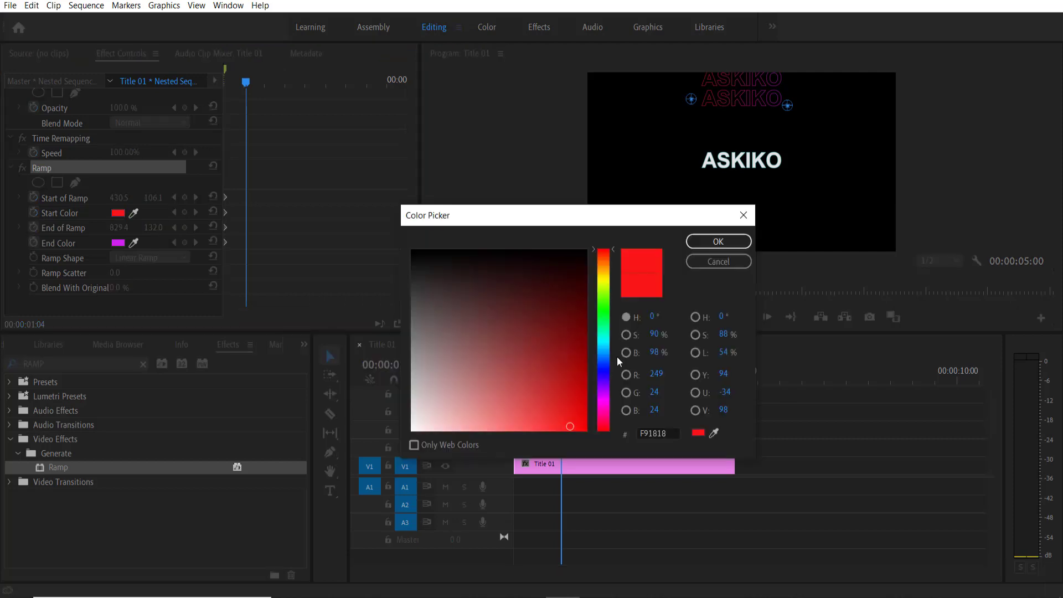
{"action": "left_click", "coordinate": [606, 278]}
{"action": "left_click", "coordinate": [705, 244]}
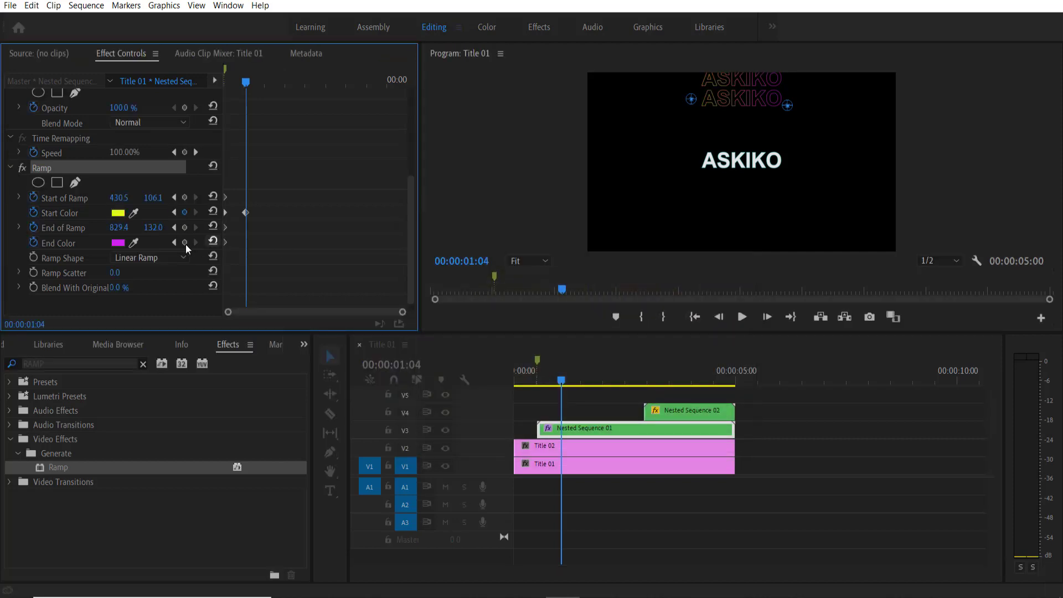
{"action": "left_click", "coordinate": [118, 243]}
{"action": "left_click", "coordinate": [603, 343]}
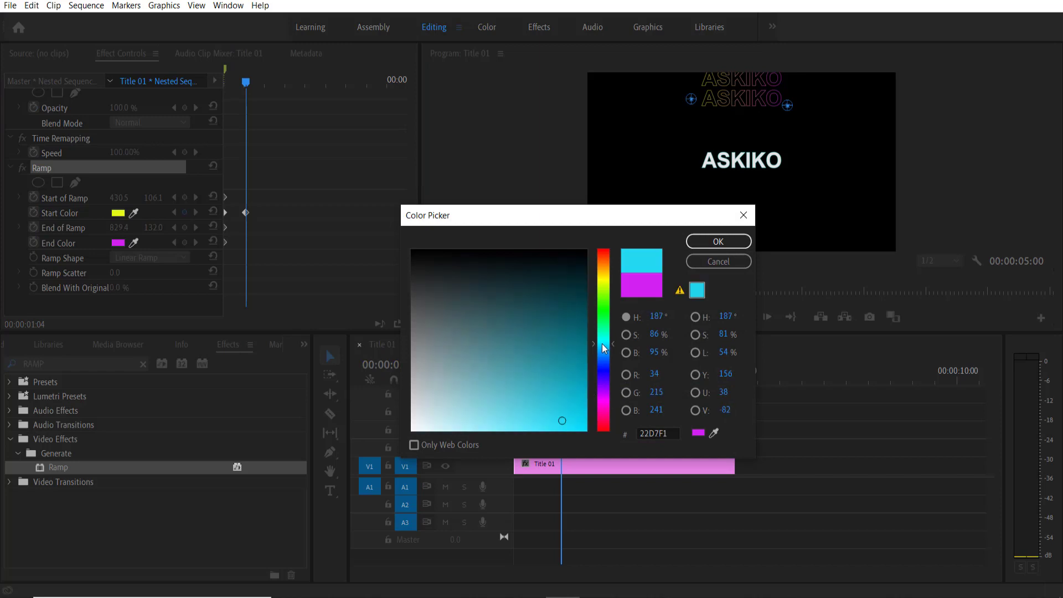
{"action": "left_click", "coordinate": [723, 244]}
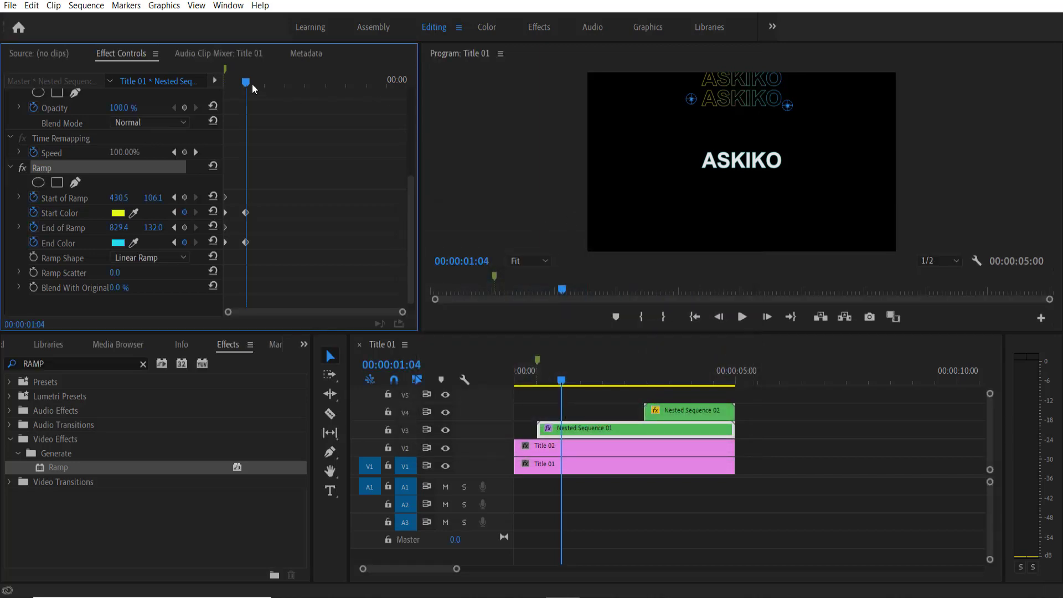
- At 00:00:01:32, set both ramp colours to green, then change the start colour to red
{"action": "left_click_drag", "start_coordinate": [252, 84], "coordinate": [268, 82]}
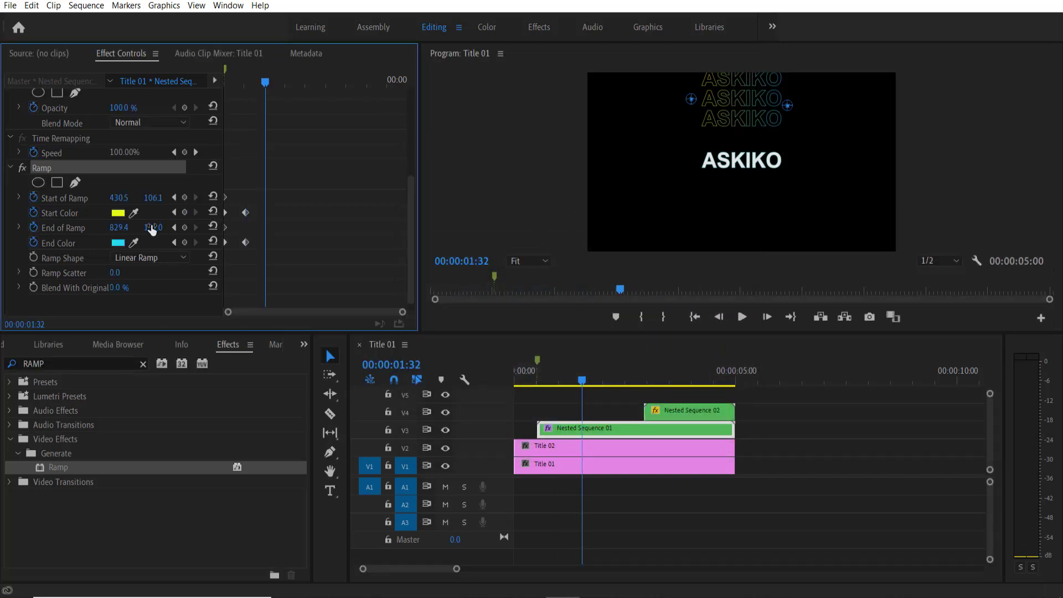
{"action": "left_click", "coordinate": [118, 213]}
{"action": "left_click", "coordinate": [612, 324]}
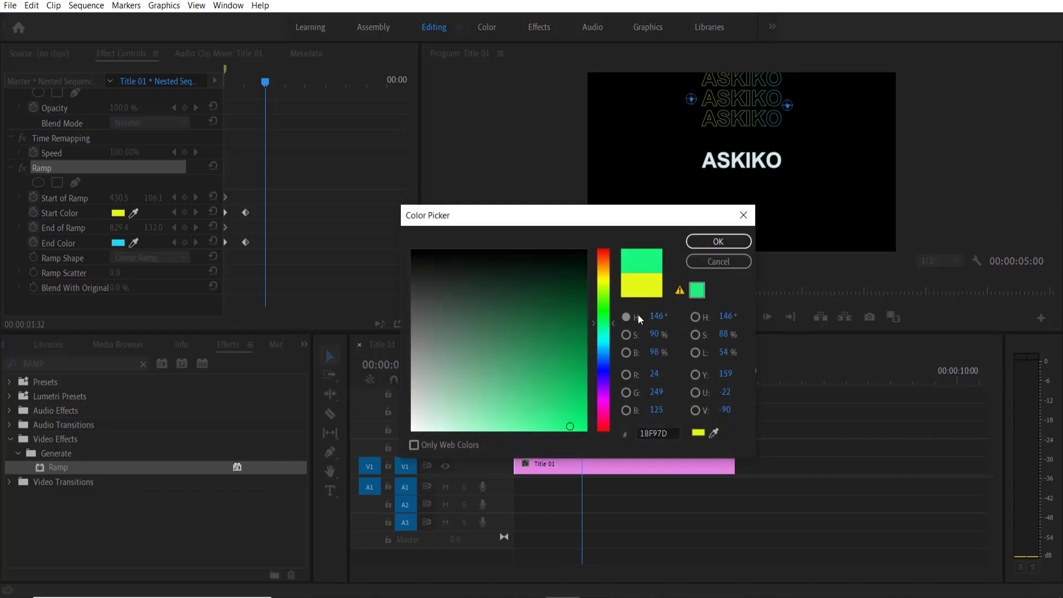
{"action": "left_click", "coordinate": [718, 241]}
{"action": "left_click", "coordinate": [118, 242]}
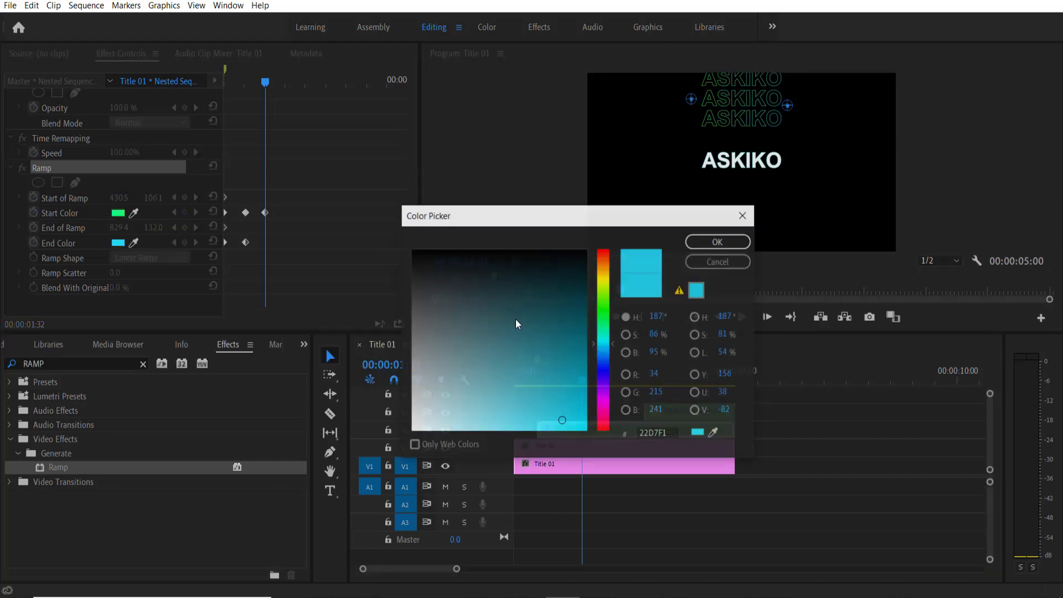
{"action": "left_click", "coordinate": [606, 322]}
{"action": "left_click", "coordinate": [718, 241]}
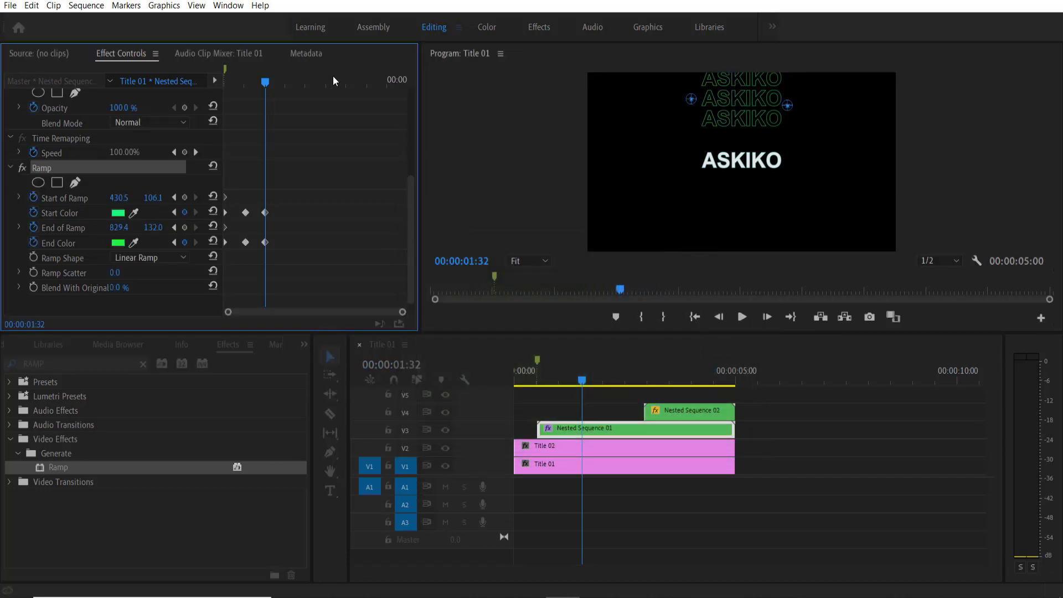
{"action": "left_click", "coordinate": [118, 212]}
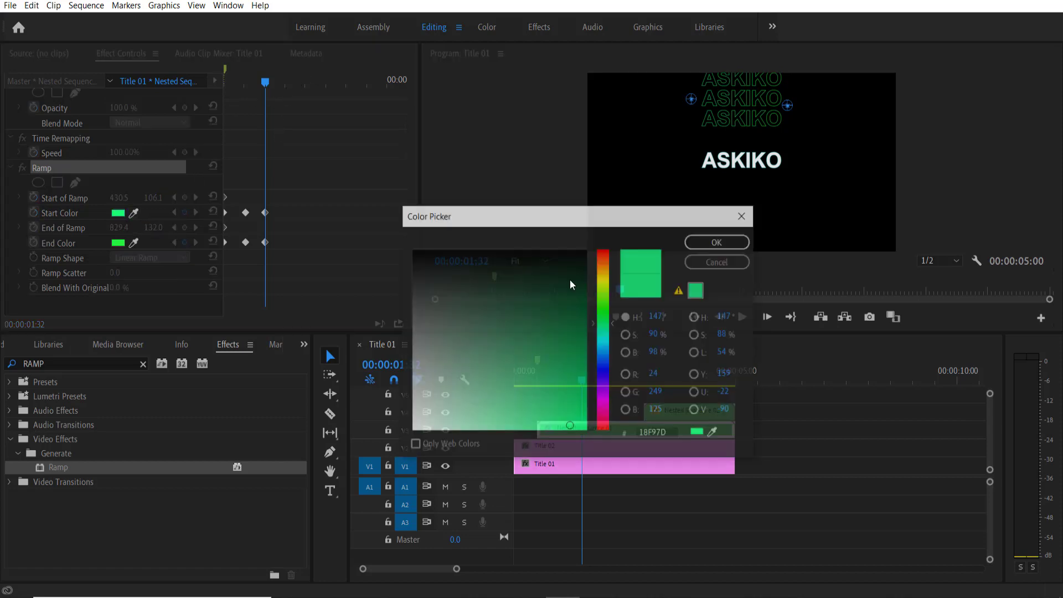
{"action": "left_click", "coordinate": [605, 256]}
{"action": "left_click", "coordinate": [718, 241]}
- At 00:00:02:01, keyframe a blue start colour and a magenta end colour
{"action": "left_click_drag", "start_coordinate": [265, 83], "coordinate": [306, 89]}
{"action": "left_click", "coordinate": [122, 212]}
{"action": "left_click", "coordinate": [603, 371]}
{"action": "left_click", "coordinate": [718, 241]}
{"action": "left_click", "coordinate": [119, 242]}
{"action": "left_click", "coordinate": [605, 403]}
{"action": "left_click", "coordinate": [718, 241]}
- At 00:00:02:30, set a light blue start colour and a yellow end colour
{"action": "left_click", "coordinate": [119, 213]}
{"action": "left_click", "coordinate": [606, 355]}
{"action": "left_click", "coordinate": [718, 242]}
{"action": "left_click", "coordinate": [119, 243]}
{"action": "left_click", "coordinate": [604, 379]}
{"action": "left_click", "coordinate": [718, 242]}
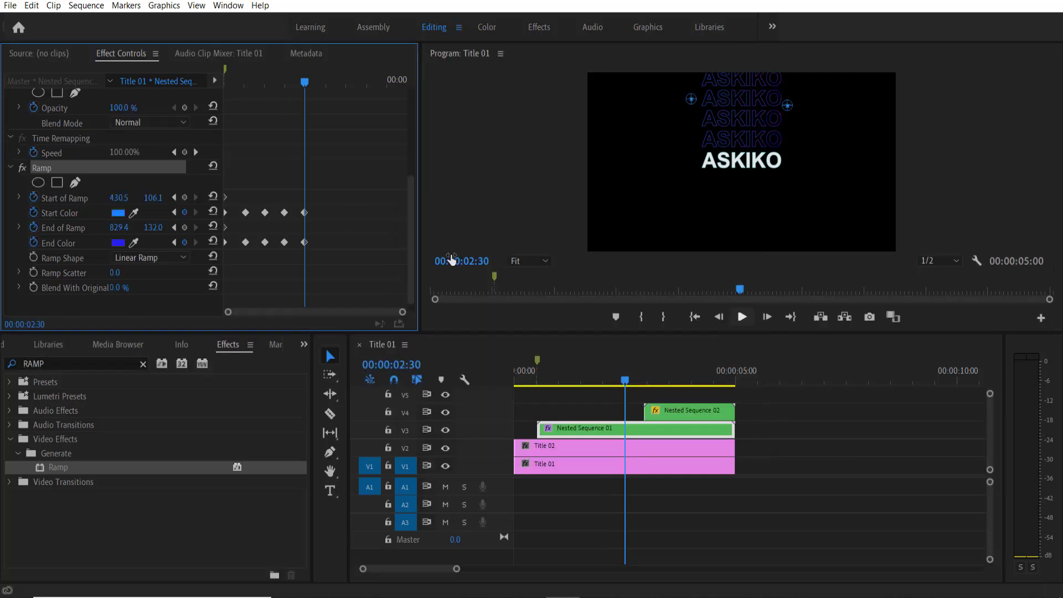
{"action": "left_click", "coordinate": [119, 242]}
{"action": "left_click", "coordinate": [605, 283]}
{"action": "left_click", "coordinate": [718, 242]}
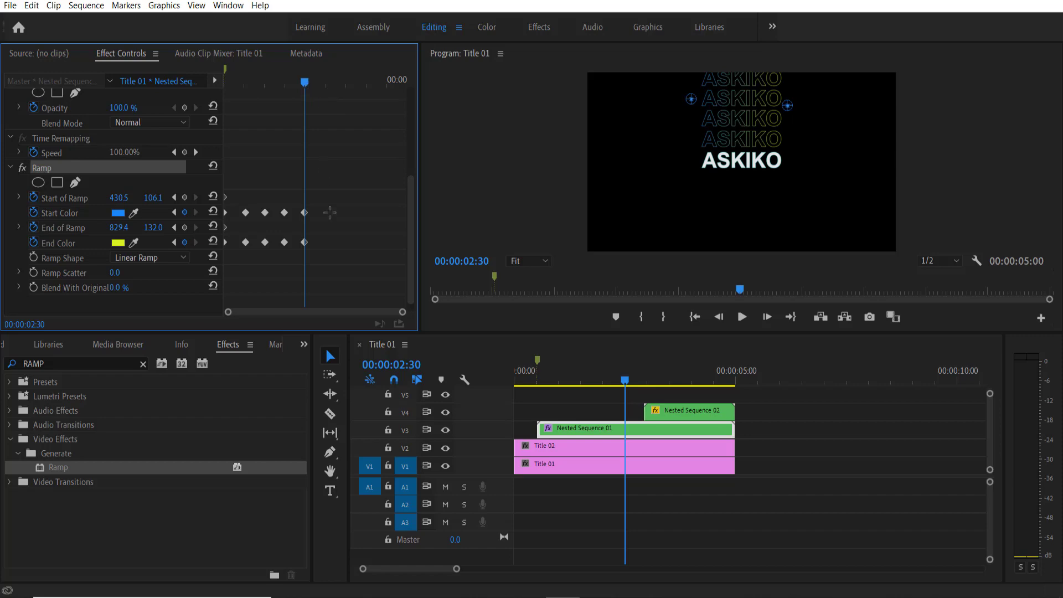
- Copy all the Ramp colour keyframes and paste them at 00:00:03:04
{"action": "left_click_drag", "start_coordinate": [327, 156], "coordinate": [225, 262]}
{"action": "key", "text": "ctrl+c"}
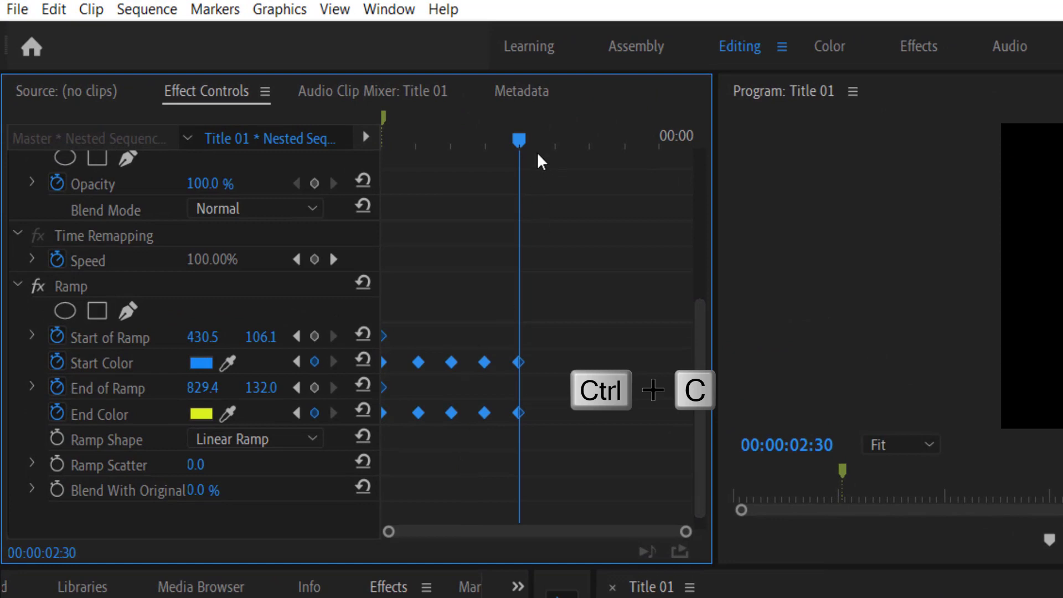
{"action": "left_click_drag", "start_coordinate": [536, 151], "coordinate": [563, 149]}
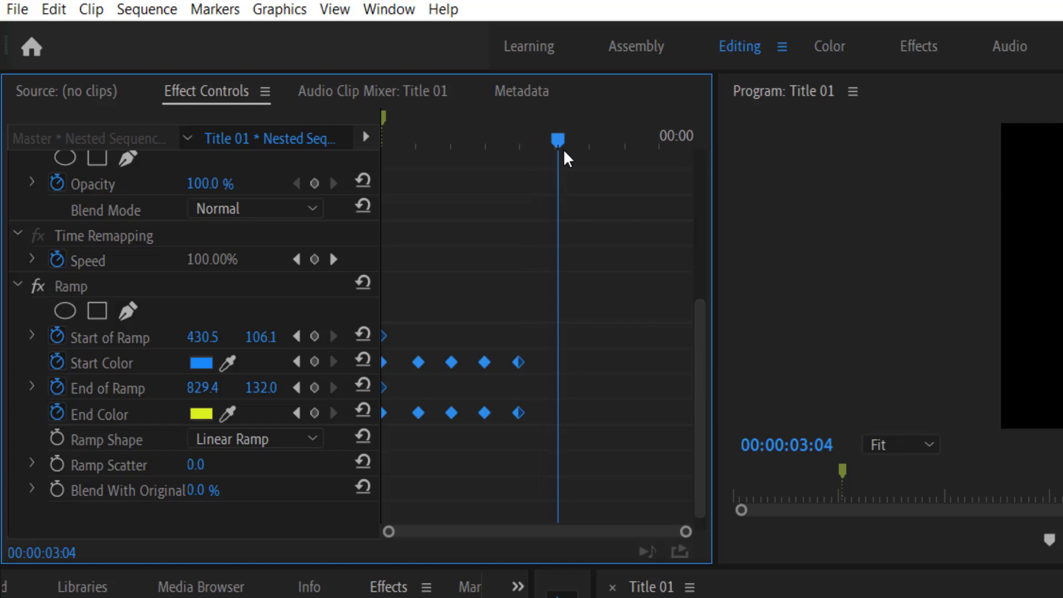
{"action": "key", "text": "ctrl+v"}
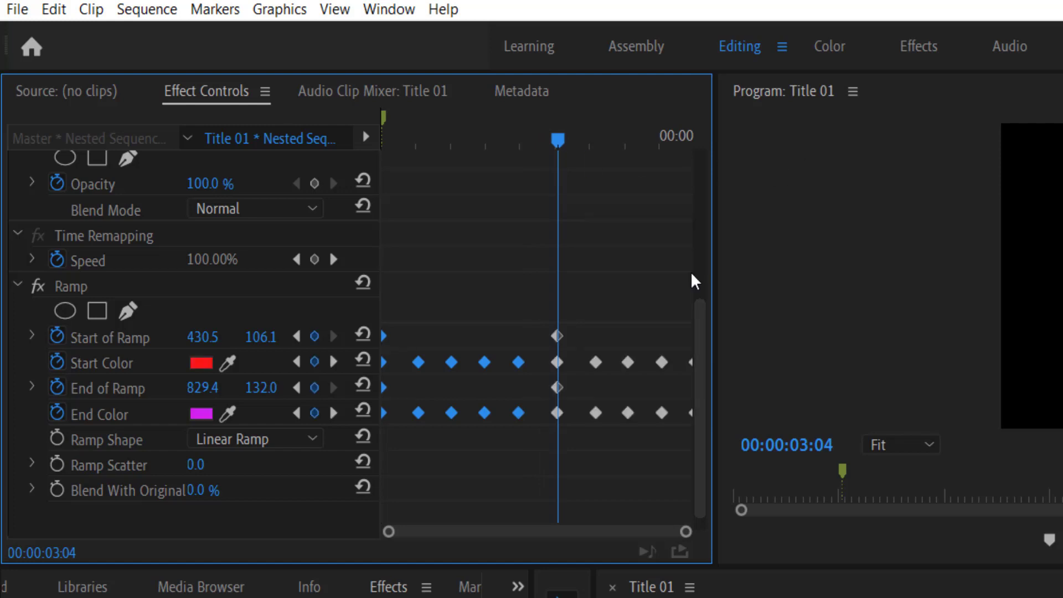
{"action": "key", "text": "ctrl+v"}
- Delete the extra pasted Start of Ramp and End of Ramp keyframes
{"action": "left_click", "coordinate": [556, 336]}
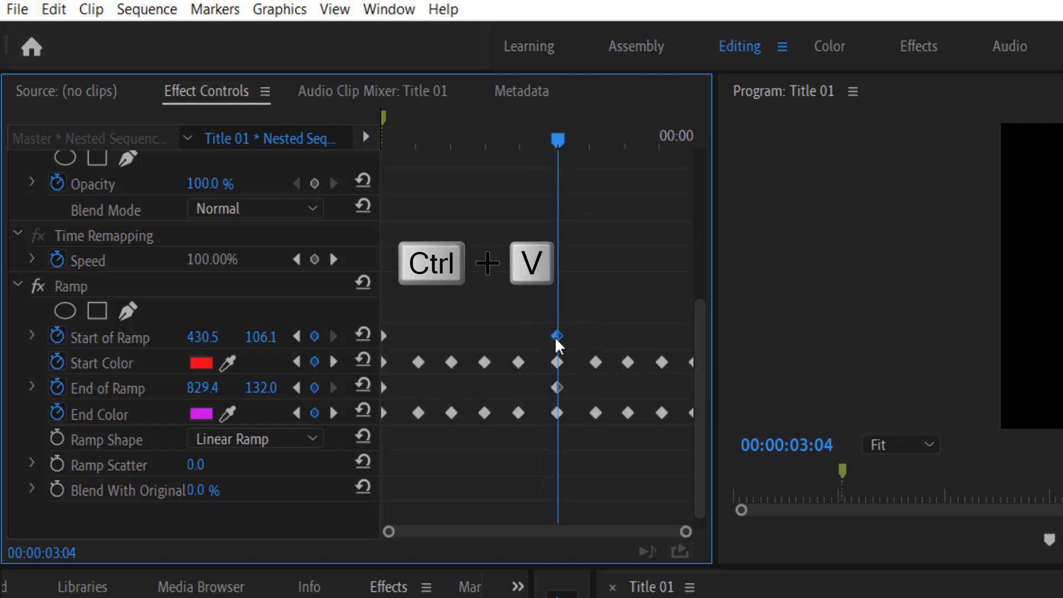
{"action": "key", "text": "Delete"}
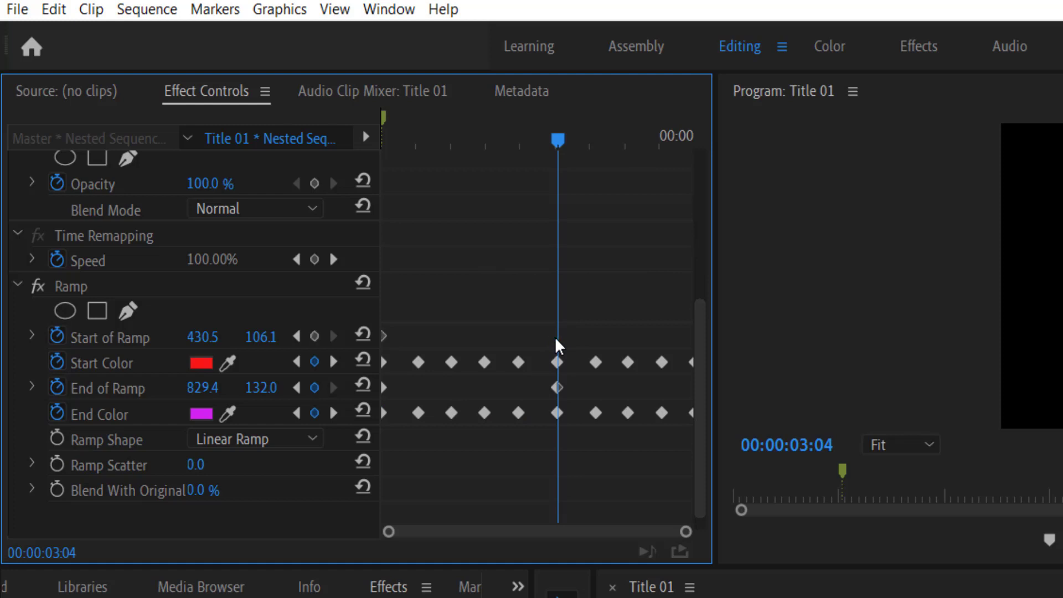
{"action": "key", "text": "Delete"}
- Preview the colour cycle, then at 00:00:04:58 reverse the ramp from 840.9, 232.4 to 407.5, 235.2
{"action": "left_click_drag", "start_coordinate": [562, 138], "coordinate": [581, 247]}
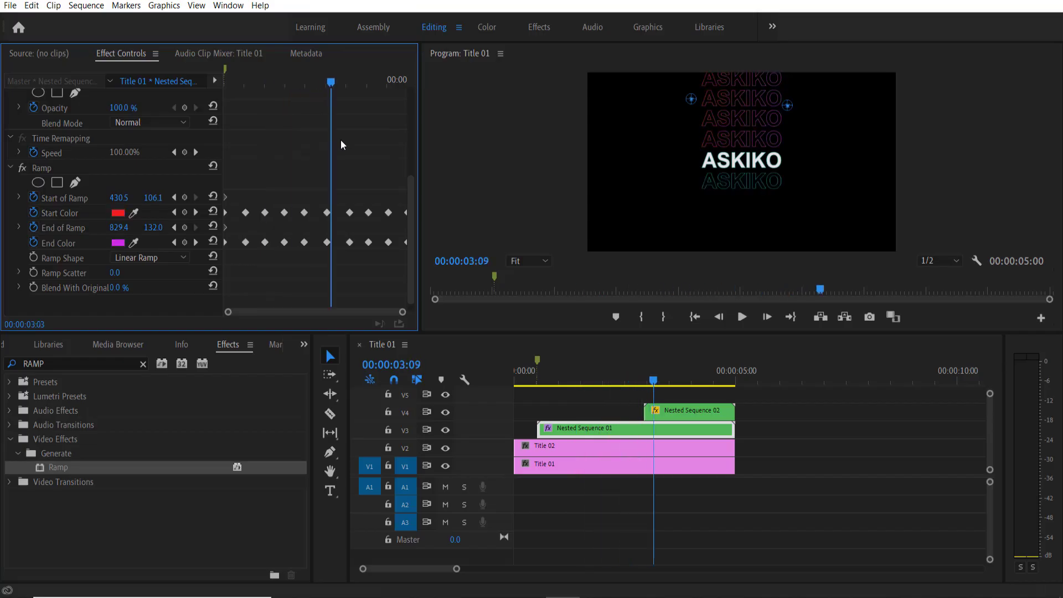
{"action": "left_click_drag", "start_coordinate": [340, 146], "coordinate": [438, 185]}
{"action": "left_click", "coordinate": [406, 83]}
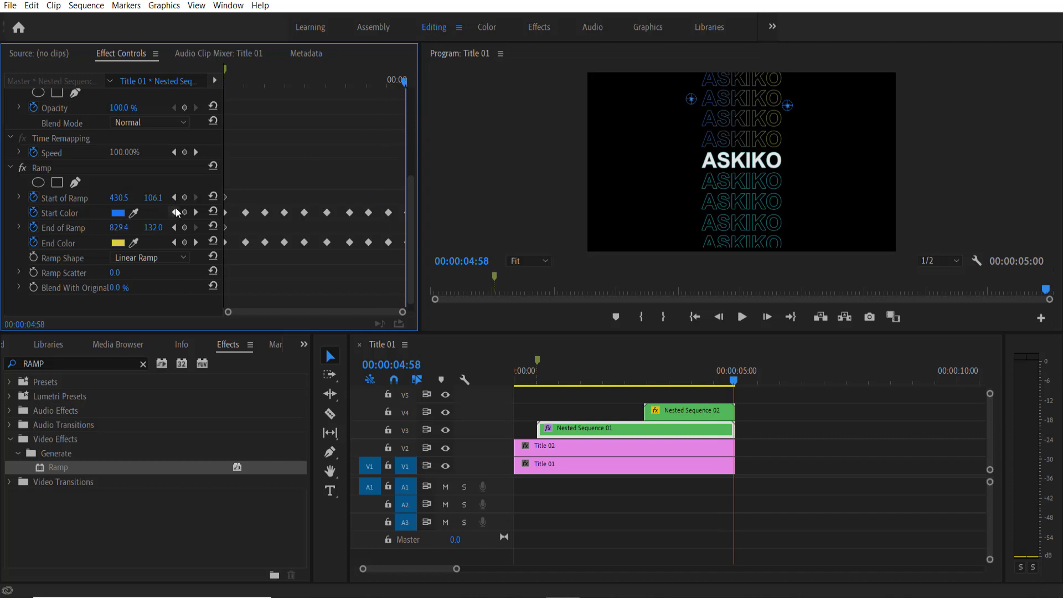
{"action": "left_click_drag", "start_coordinate": [691, 99], "coordinate": [680, 133]}
{"action": "left_click", "coordinate": [812, 413]}
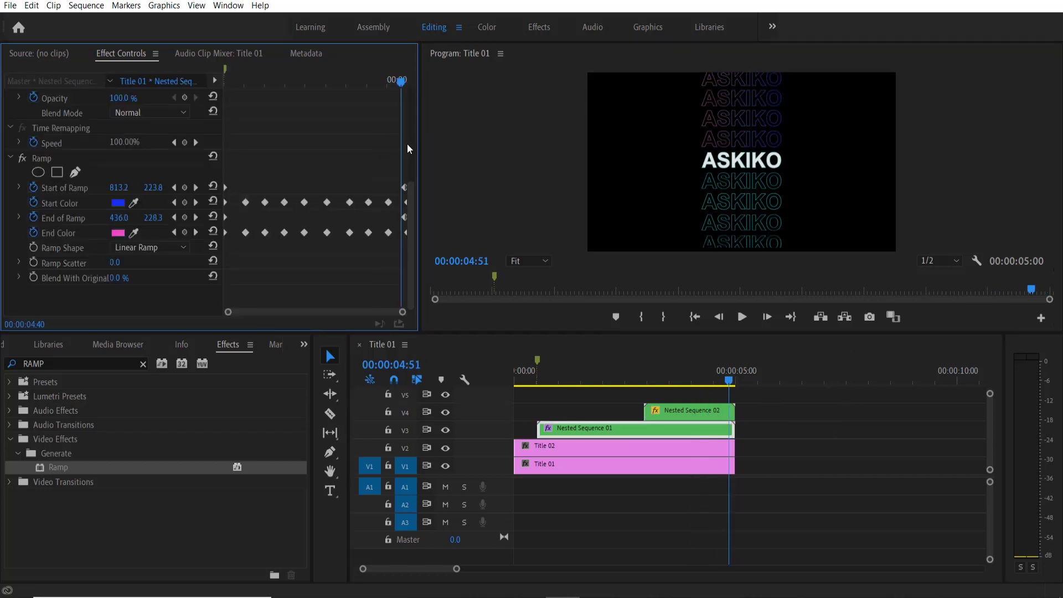
- Set the last Start of Ramp and End of Ramp keyframes to Bezier temporal interpolation
{"action": "left_click_drag", "start_coordinate": [407, 144], "coordinate": [405, 148]}
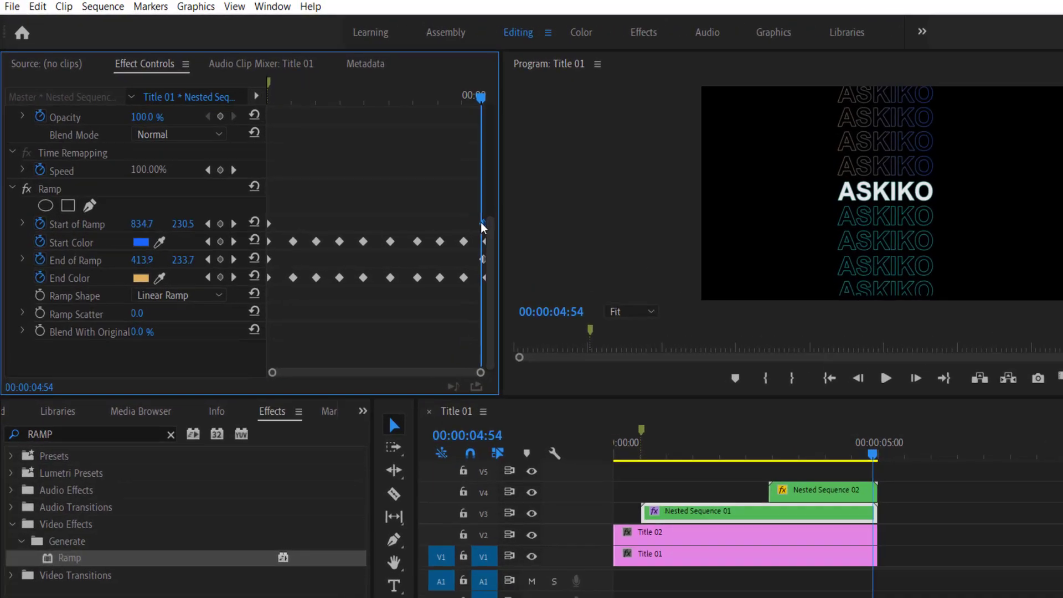
{"action": "right_click", "coordinate": [408, 189]}
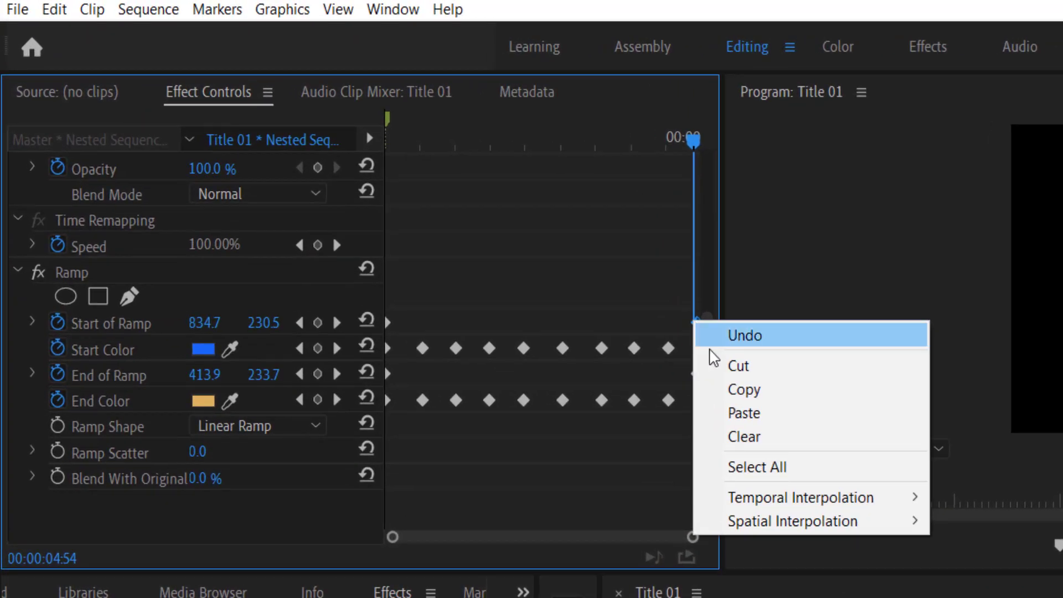
{"action": "left_click", "coordinate": [390, 158]}
{"action": "right_click", "coordinate": [695, 321]}
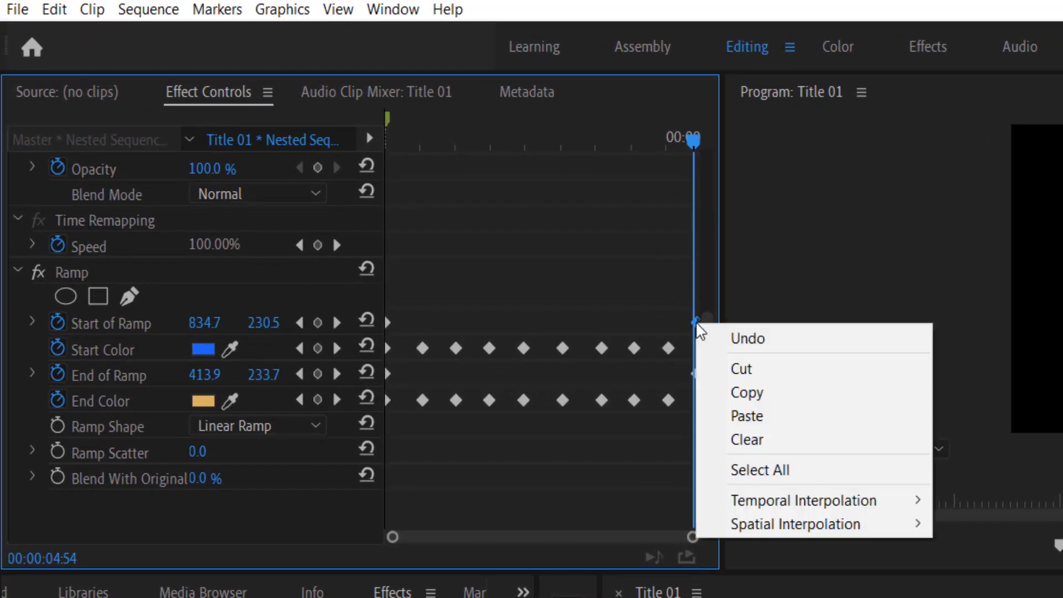
{"action": "mouse_move", "coordinate": [843, 509]}
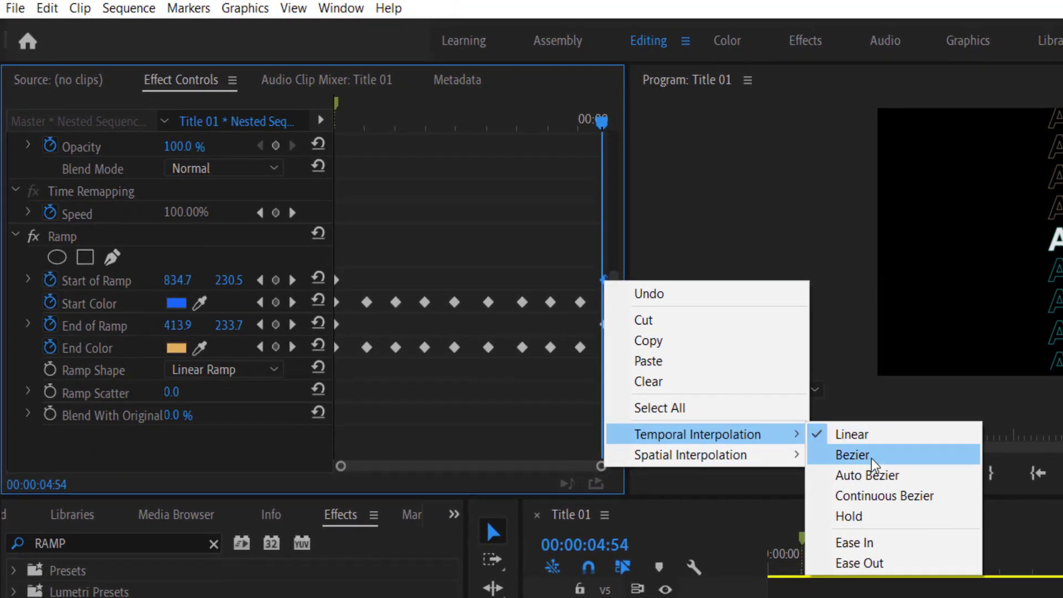
{"action": "left_click", "coordinate": [871, 459]}
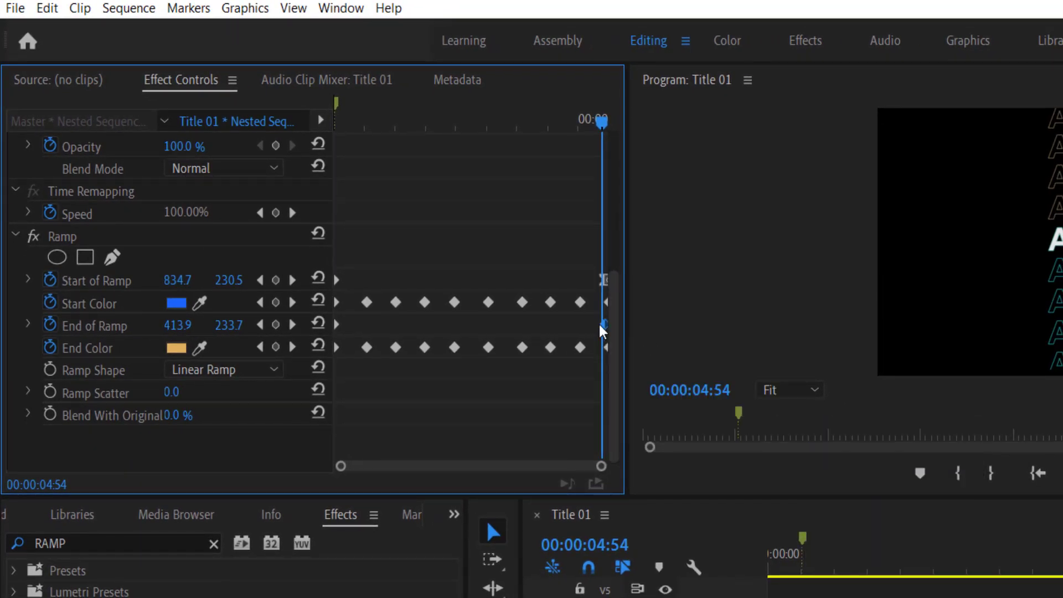
{"action": "right_click", "coordinate": [599, 326]}
{"action": "mouse_move", "coordinate": [686, 477]}
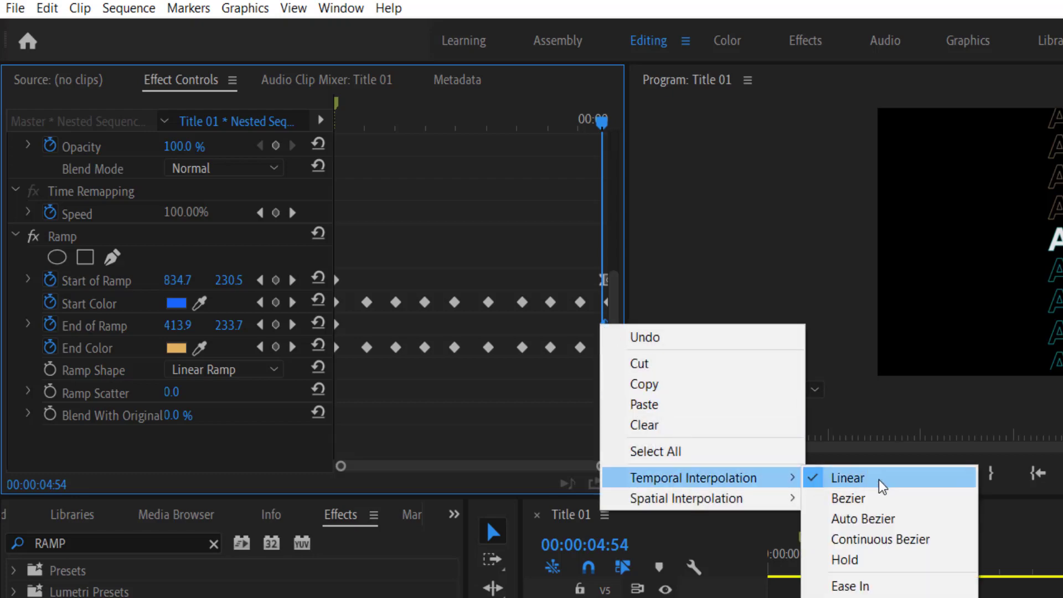
{"action": "left_click", "coordinate": [878, 501]}
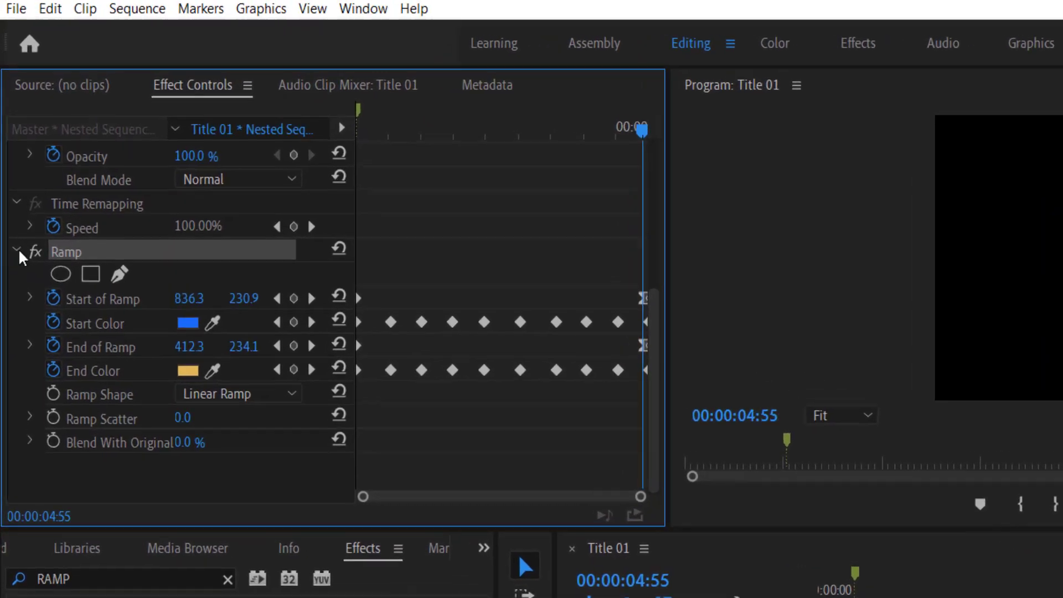
- Copy the Ramp effect and paste it onto Nested Sequence 02
{"action": "key", "text": "ctrl+c"}
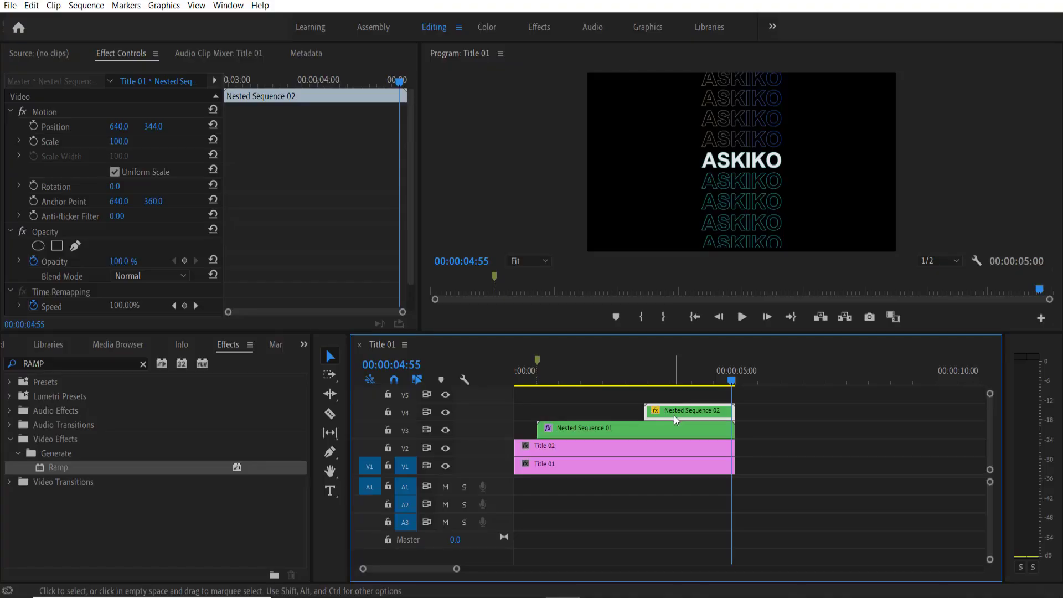
{"action": "left_click", "coordinate": [687, 380]}
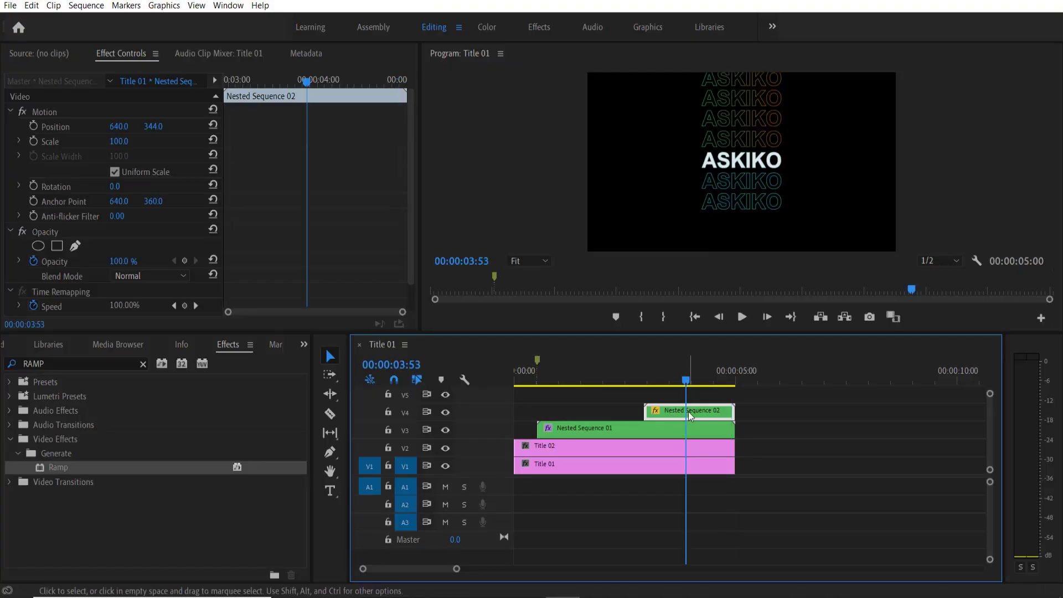
{"action": "key", "text": "ctrl+v"}
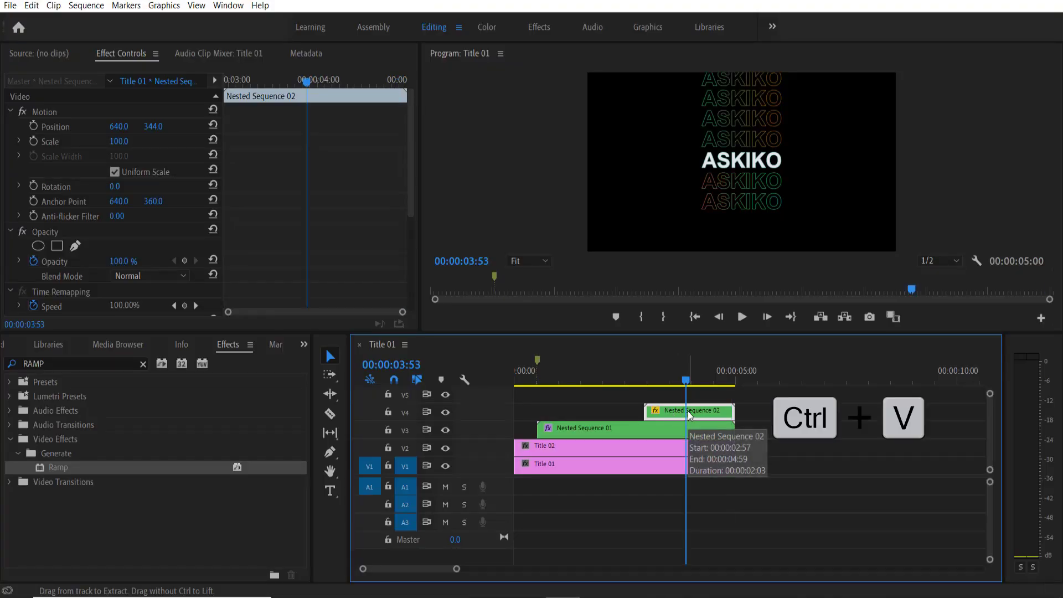
{"action": "left_click_drag", "start_coordinate": [413, 162], "coordinate": [412, 277]}
- At 2:57, delete the Start of Ramp and End of Ramp keyframes
{"action": "left_click_drag", "start_coordinate": [306, 82], "coordinate": [224, 82]}
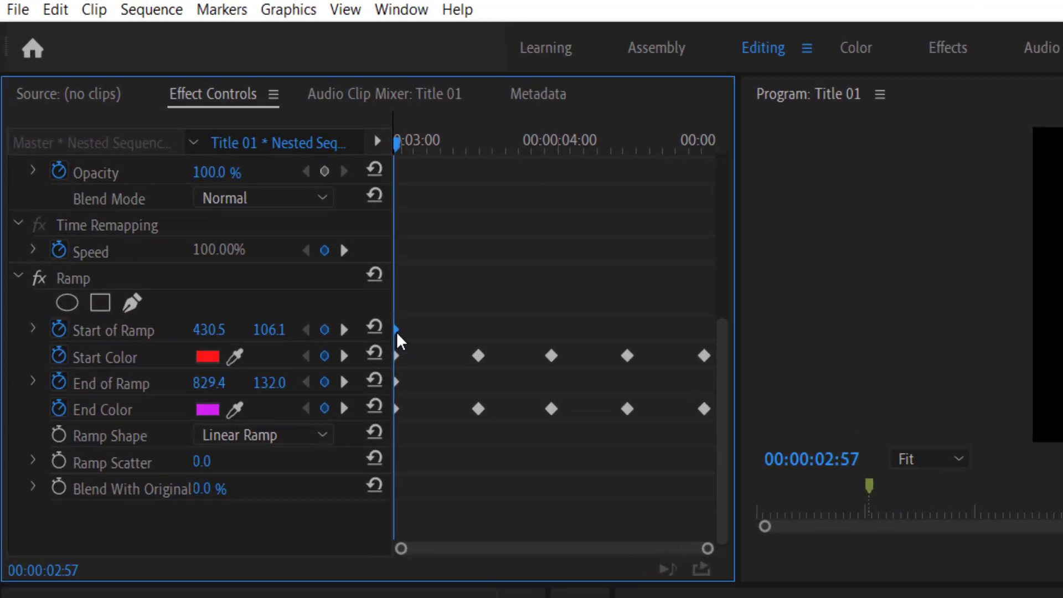
{"action": "key", "text": "Delete"}
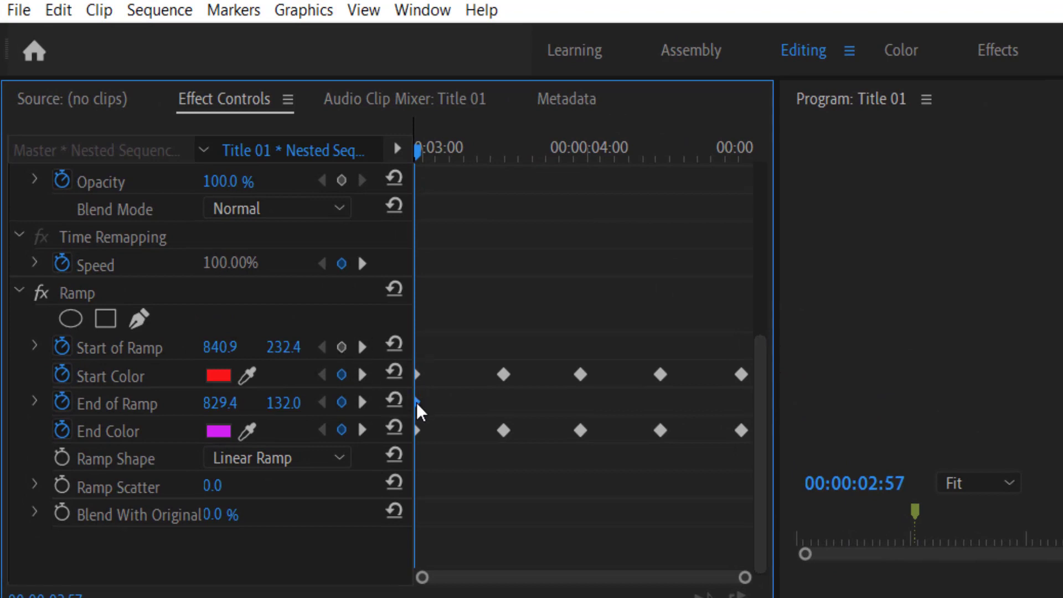
{"action": "key", "text": "Delete"}
- Turn off the Start and End of Ramp animation, clearing their keyframes, and return to 2:57
{"action": "left_click", "coordinate": [70, 345]}
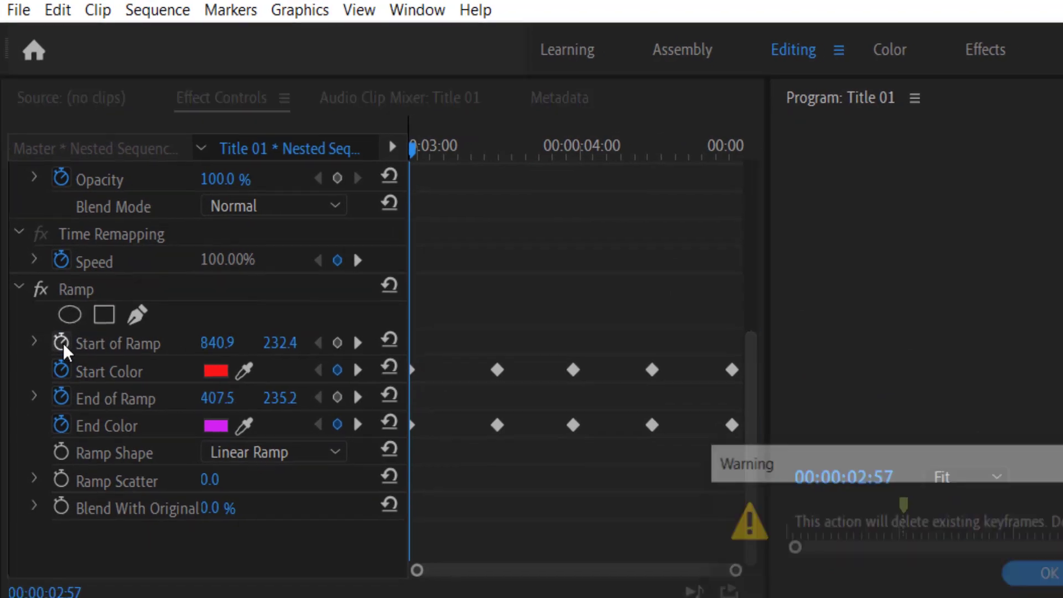
{"action": "left_click", "coordinate": [1062, 578]}
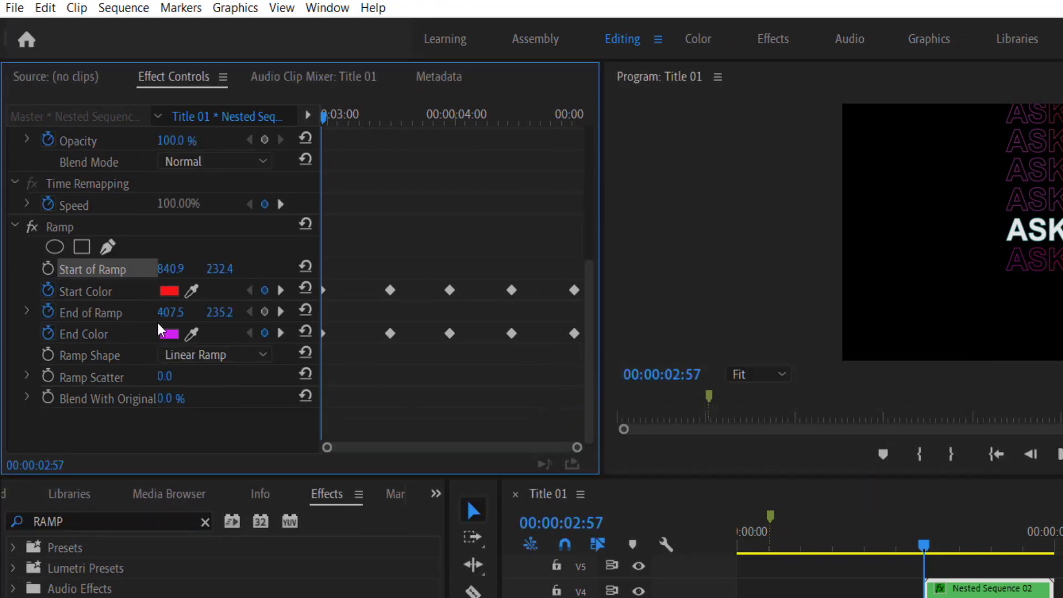
{"action": "left_click", "coordinate": [48, 314]}
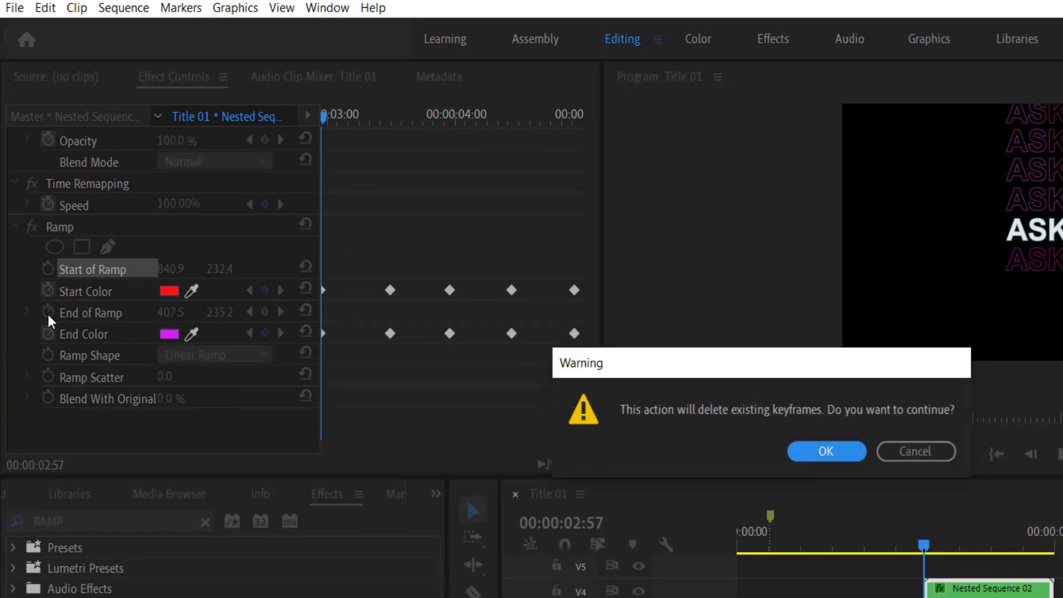
{"action": "left_click", "coordinate": [801, 452]}
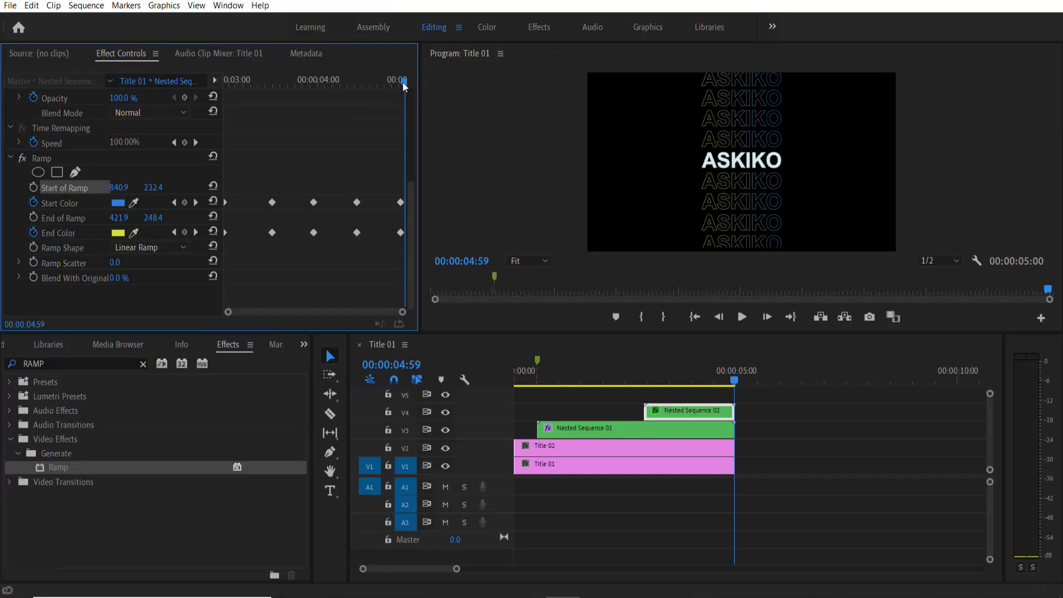
{"action": "left_click_drag", "start_coordinate": [403, 82], "coordinate": [165, 141]}
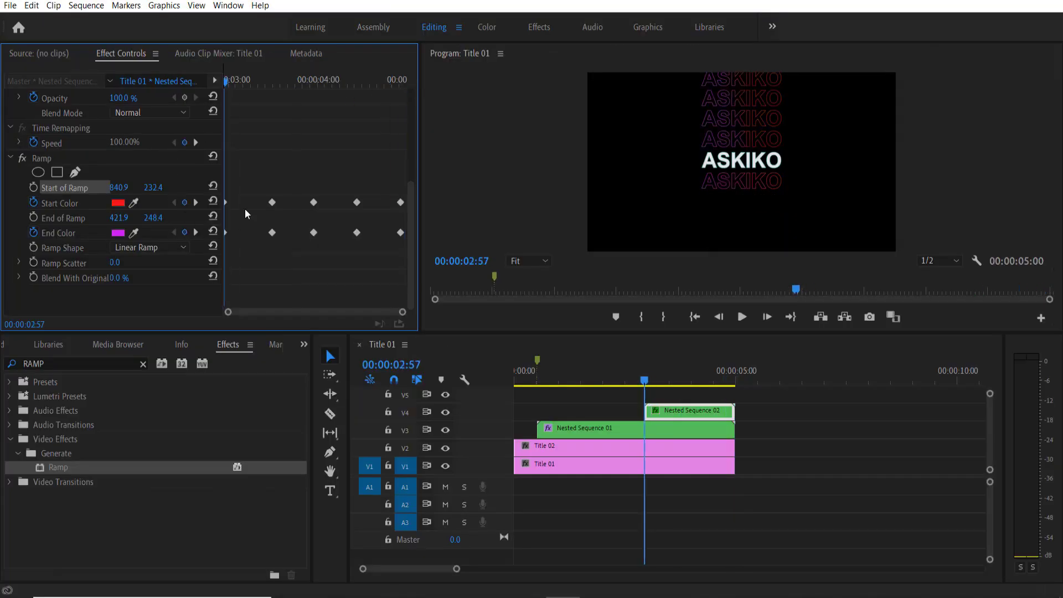
- Lower the ramp to run from 855.2, 529.5 to 427.6, 520.9 and keyframe both points
{"action": "left_click", "coordinate": [42, 158]}
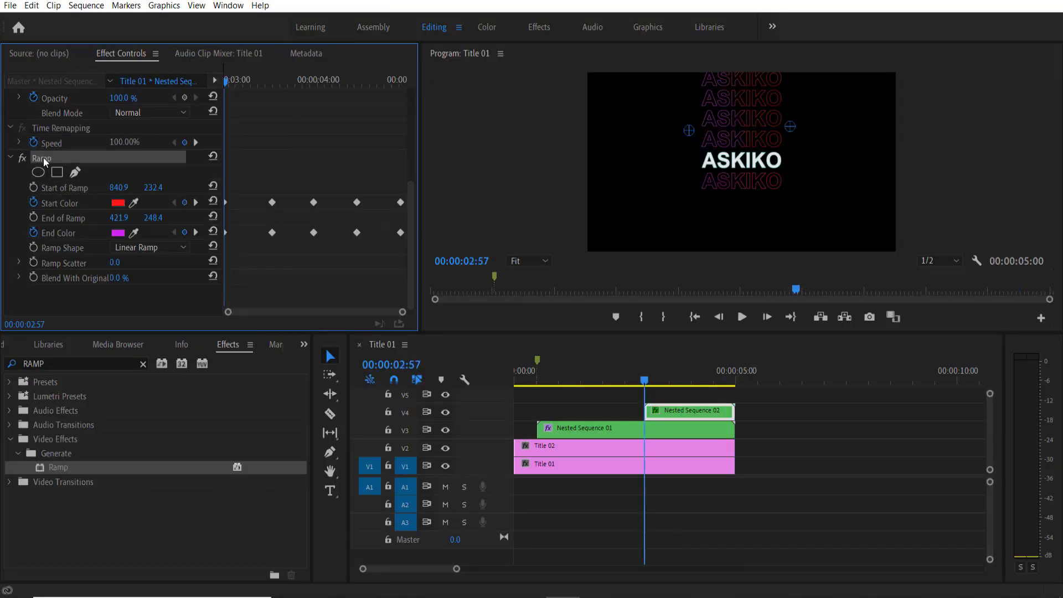
{"action": "left_click_drag", "start_coordinate": [691, 132], "coordinate": [691, 197]}
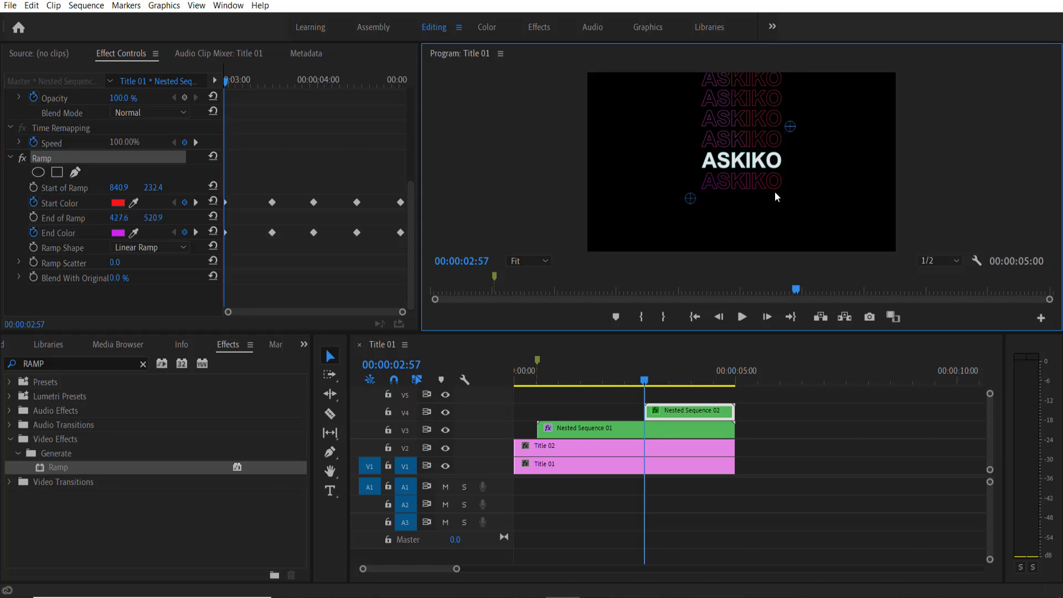
{"action": "left_click_drag", "start_coordinate": [790, 129], "coordinate": [793, 201]}
{"action": "left_click", "coordinate": [32, 189]}
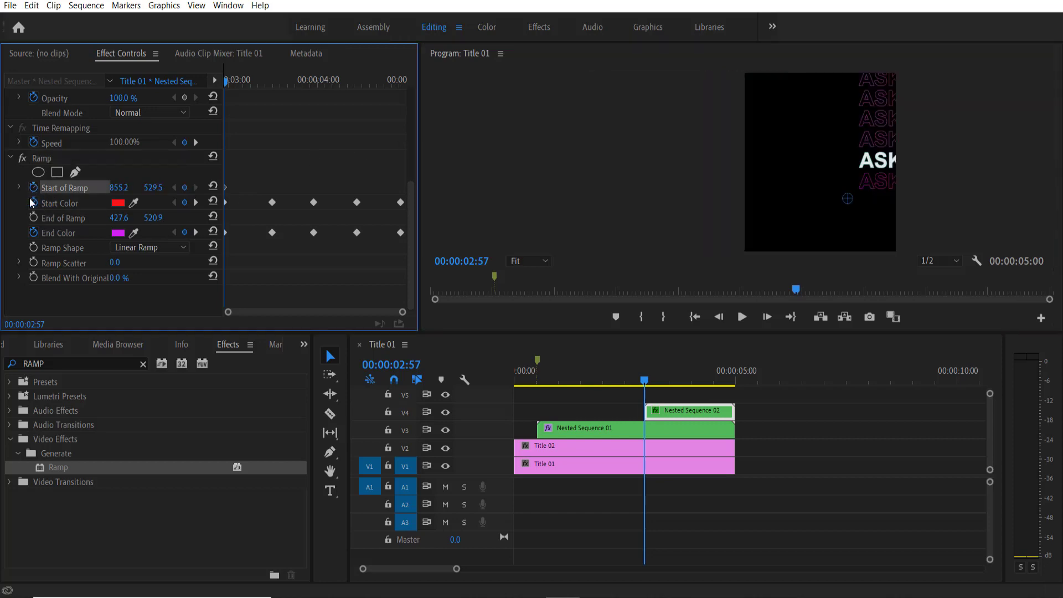
{"action": "left_click", "coordinate": [34, 218]}
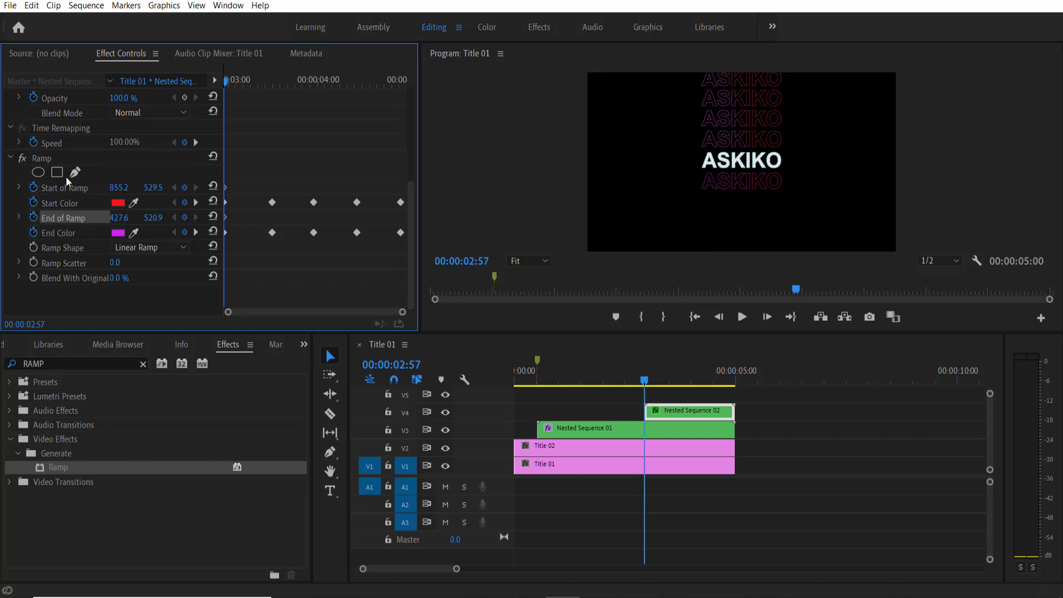
{"action": "left_click", "coordinate": [49, 160]}
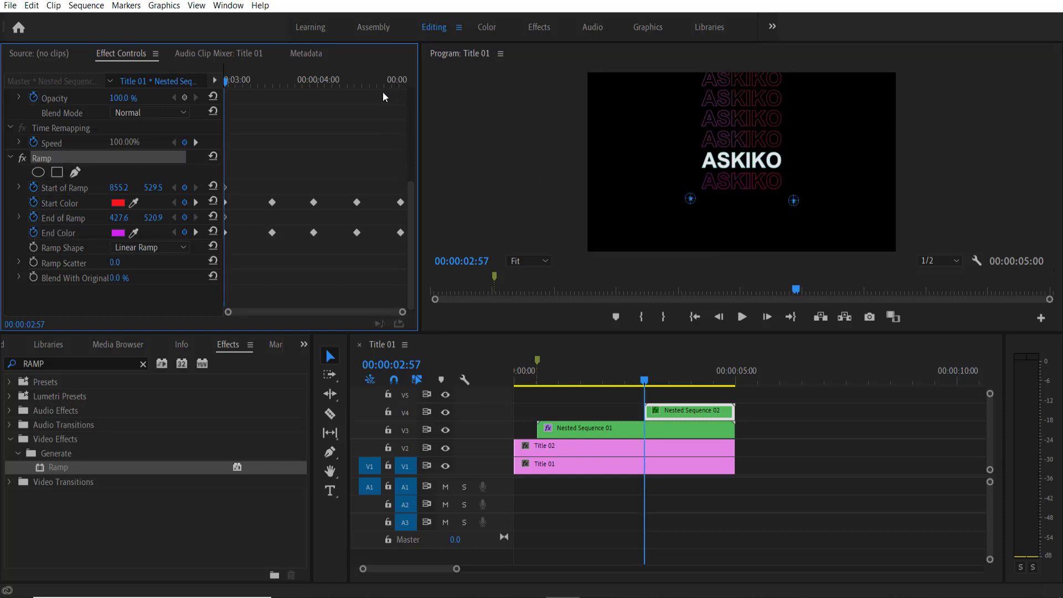
{"action": "left_click", "coordinate": [403, 81]}
{"action": "left_click_drag", "start_coordinate": [403, 82], "coordinate": [407, 83]}
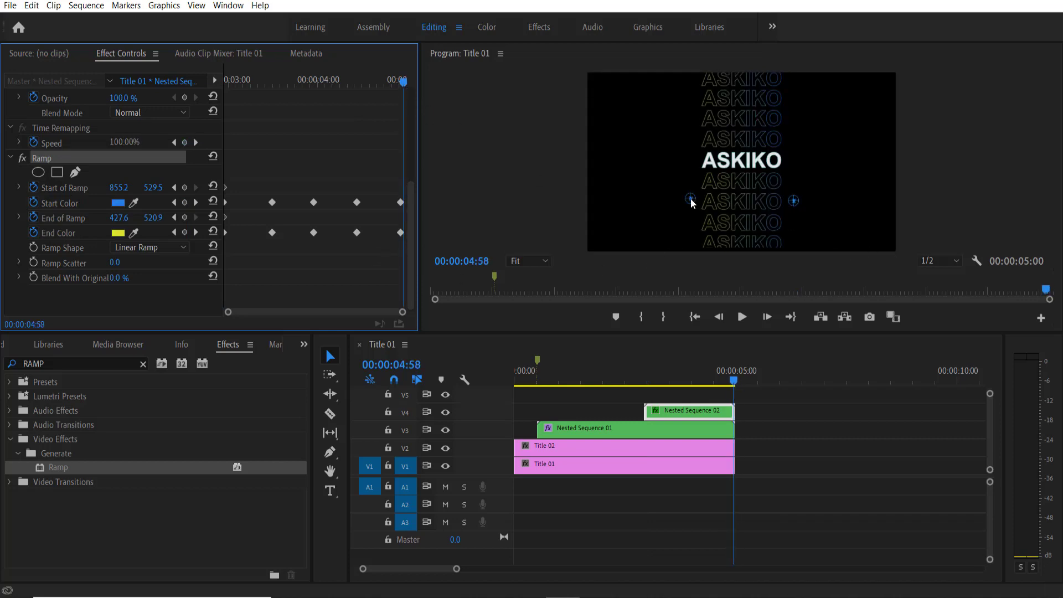
- At 00:00:04:58, angle the ramp to 327.2, 649.9 to 950.0, 434.8 and Bezier-ease both keyframes
{"action": "left_click_drag", "start_coordinate": [691, 203], "coordinate": [666, 231]}
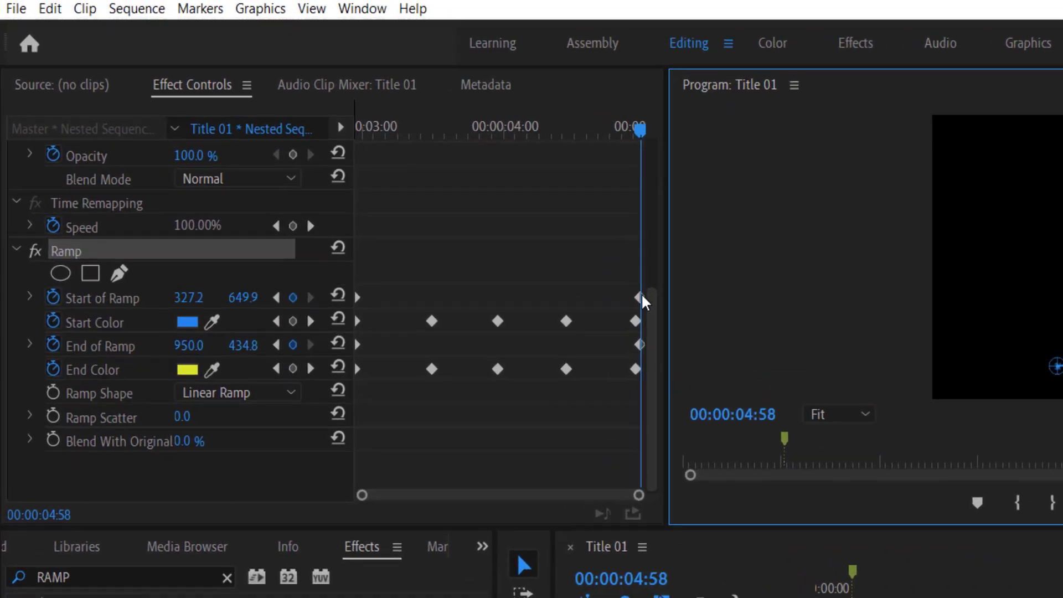
{"action": "left_click", "coordinate": [404, 187]}
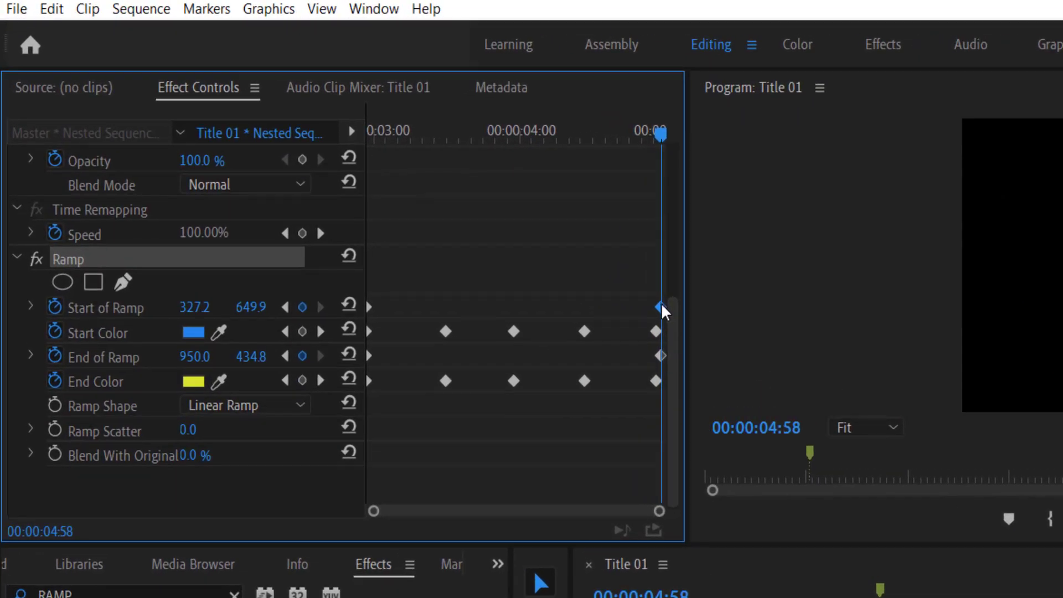
{"action": "right_click", "coordinate": [661, 304]}
{"action": "mouse_move", "coordinate": [806, 475]}
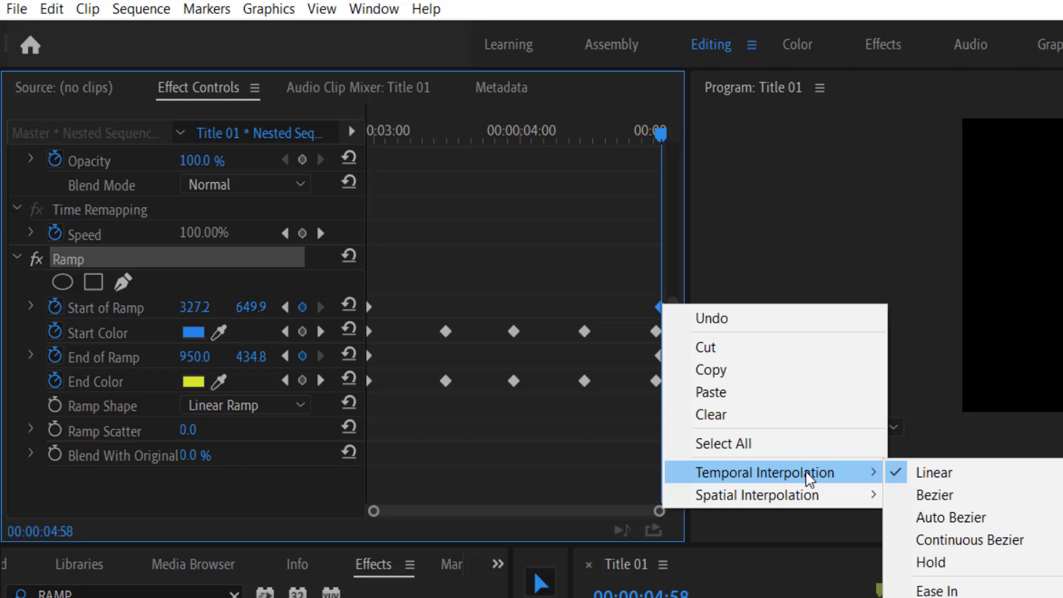
{"action": "left_click", "coordinate": [959, 494]}
{"action": "right_click", "coordinate": [659, 355]}
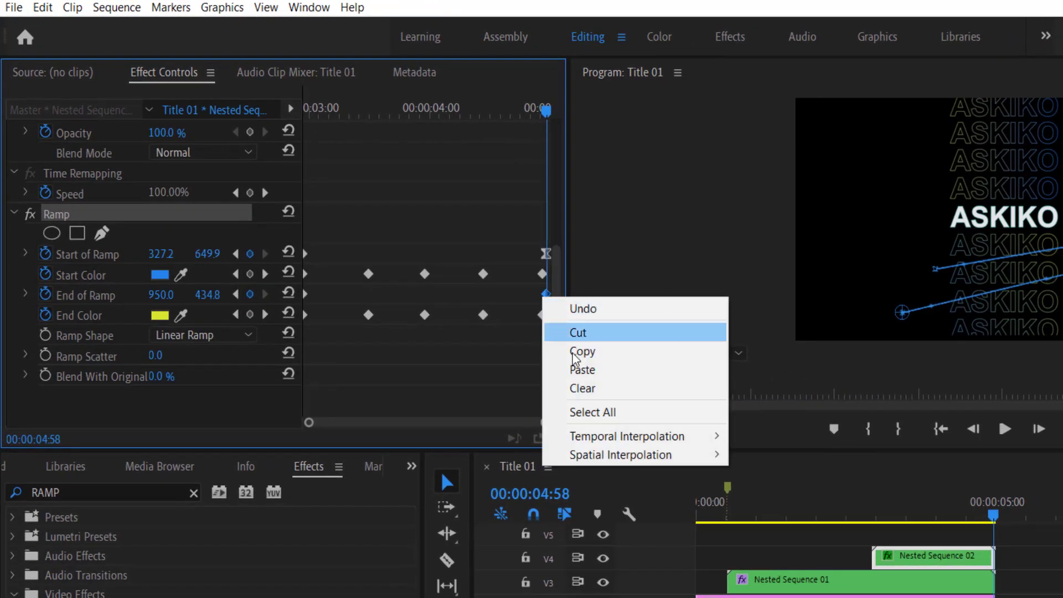
{"action": "mouse_move", "coordinate": [603, 440]}
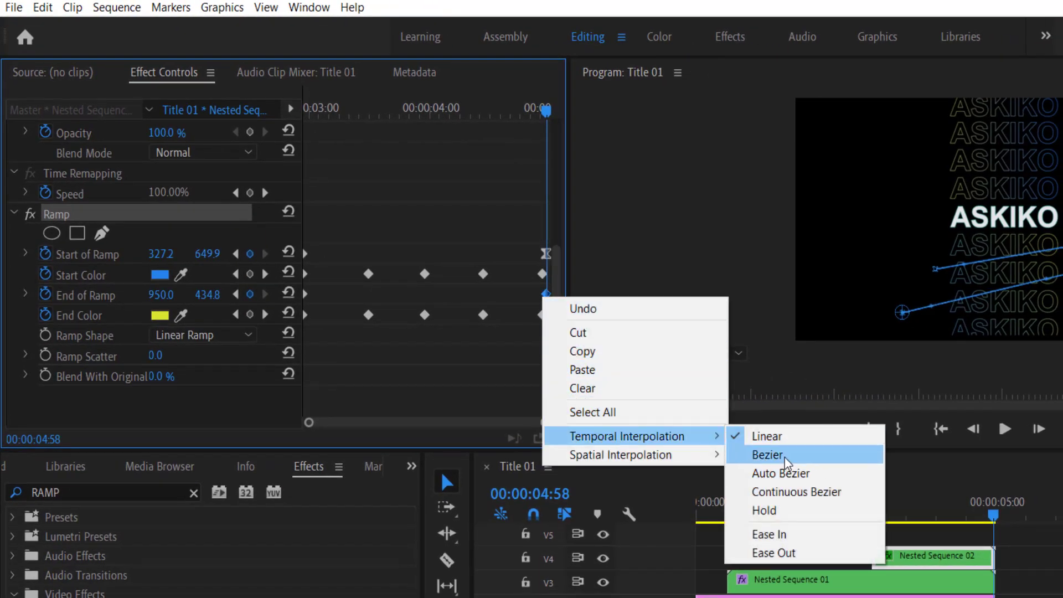
{"action": "left_click", "coordinate": [768, 455]}
{"action": "left_click", "coordinate": [718, 555]}
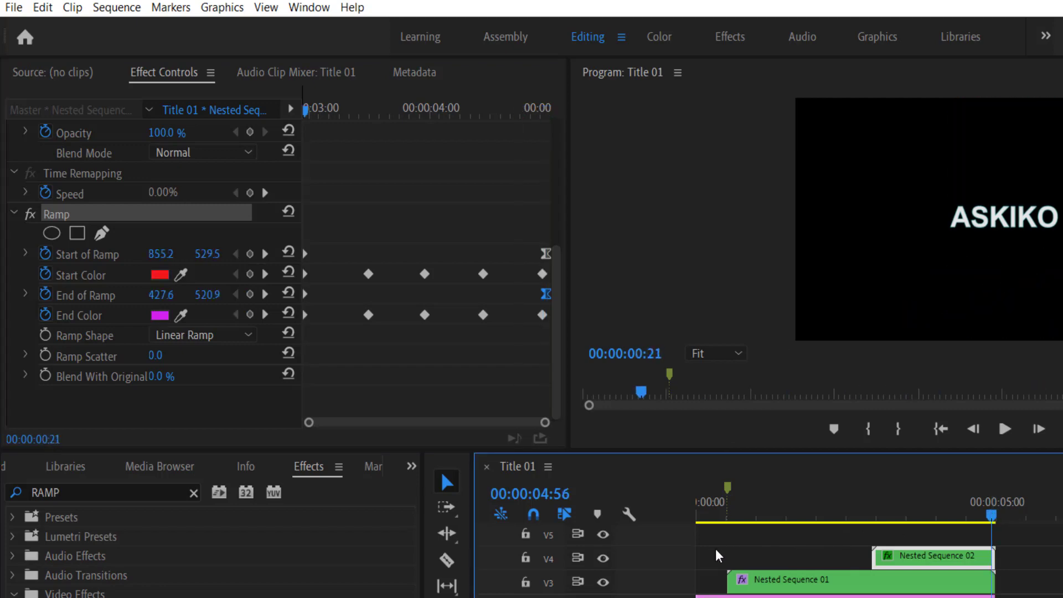
{"action": "left_click_drag", "start_coordinate": [716, 549], "coordinate": [724, 550]}
- Delete the Title 02 clip from V2 and select Title 01 on V1
{"action": "left_click", "coordinate": [1035, 588]}
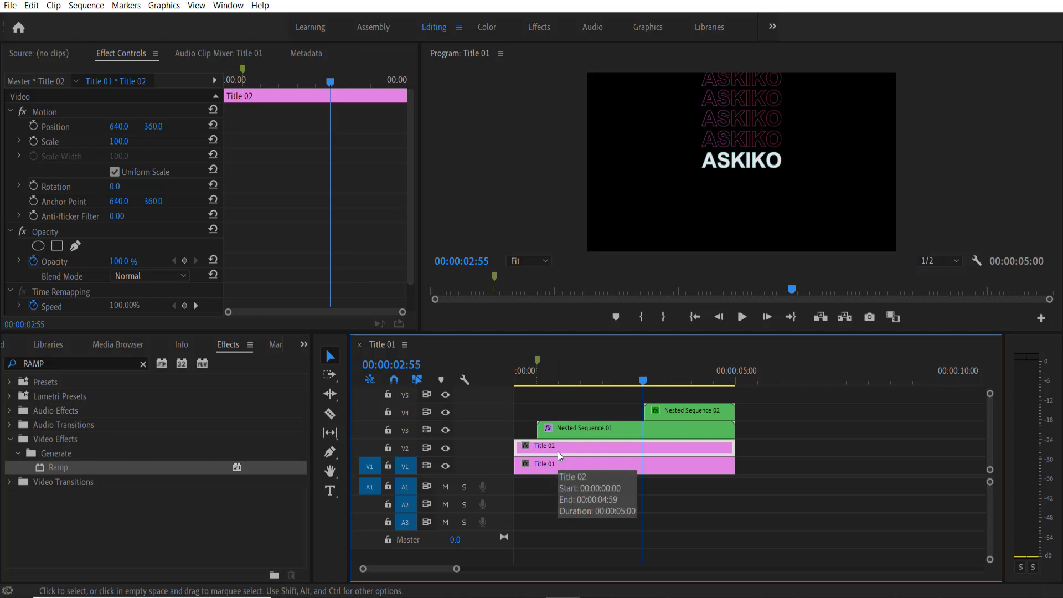
{"action": "key", "text": "Delete"}
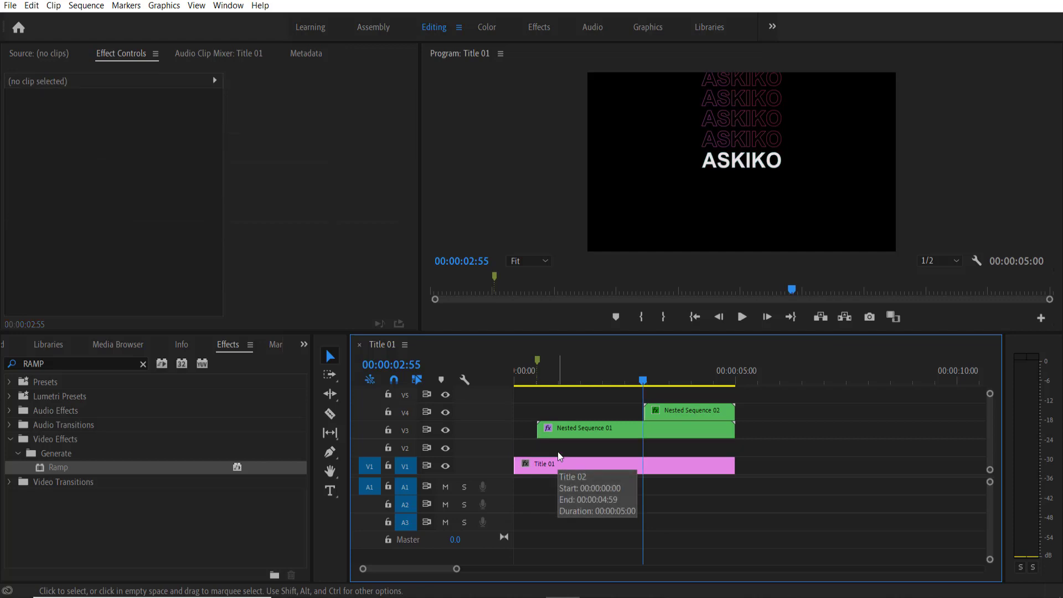
{"action": "left_click", "coordinate": [551, 466]}
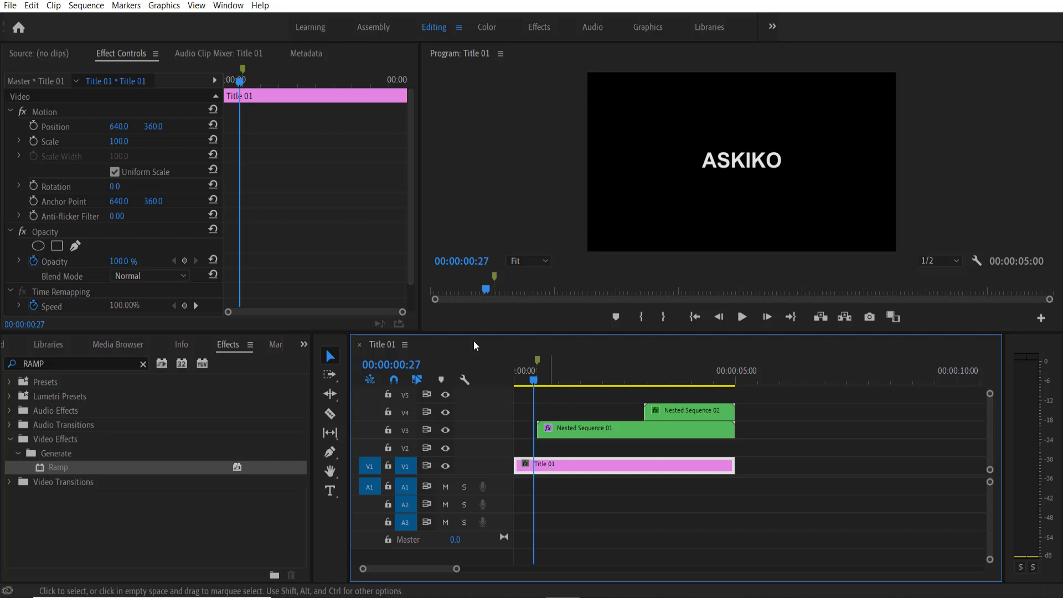
{"action": "left_click_drag", "start_coordinate": [412, 224], "coordinate": [412, 278]}
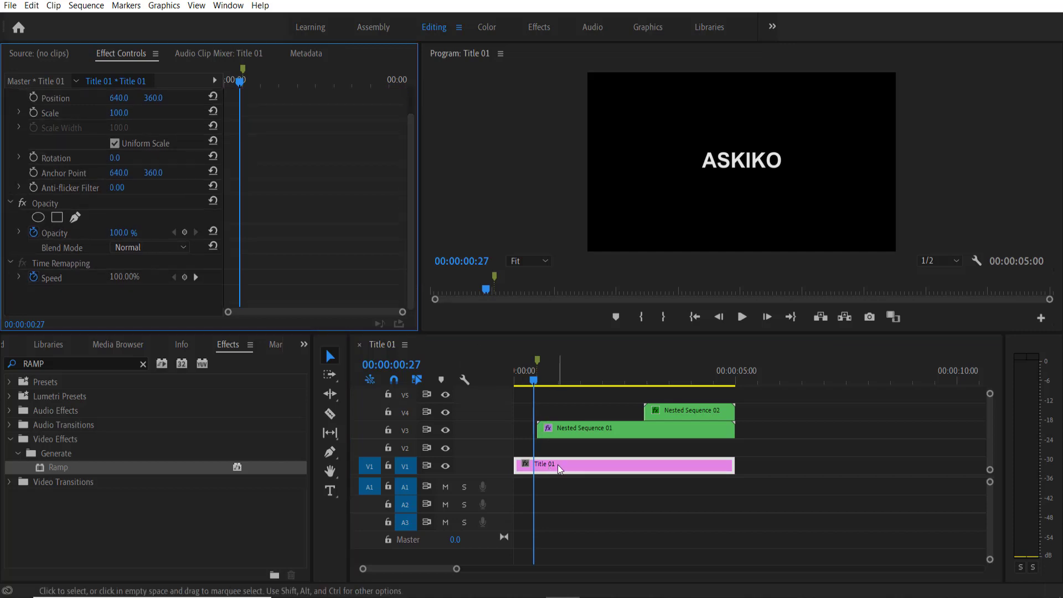
- Paste the keyframed Ramp onto Title 01, play it back, and return to the start
{"action": "key", "text": "ctrl+v"}
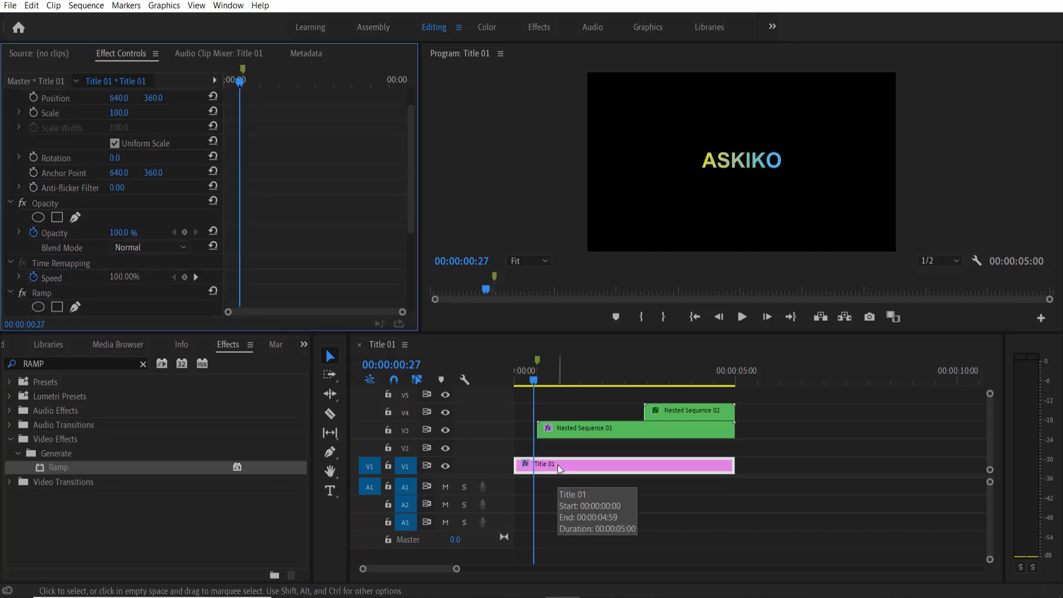
{"action": "key", "text": "ctrl+v"}
{"action": "scroll", "coordinate": [403, 255], "scroll_direction": "down", "scroll_amount": 5}
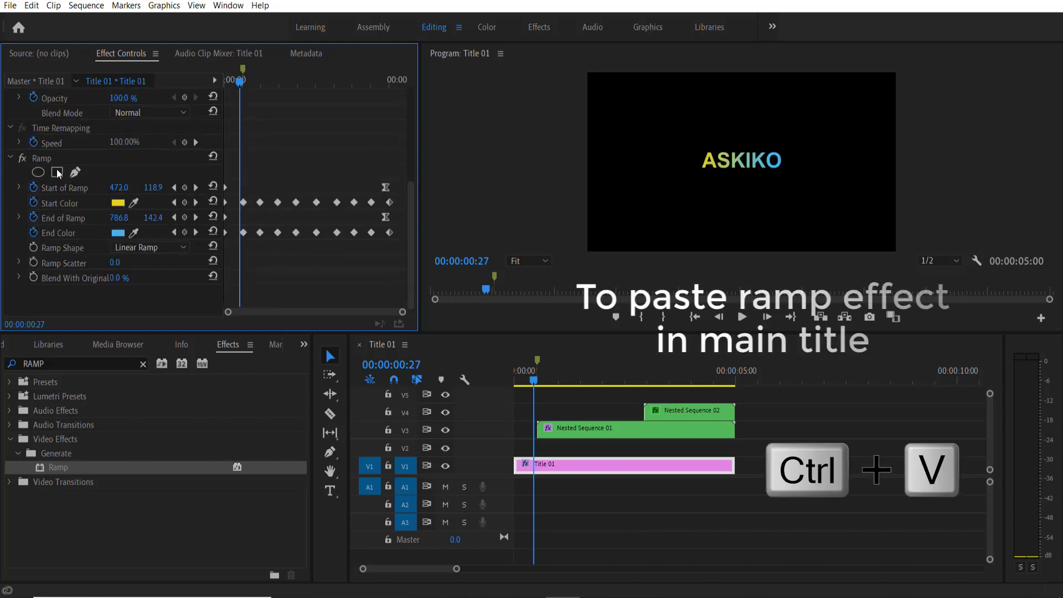
{"action": "left_click_drag", "start_coordinate": [386, 189], "coordinate": [394, 216]}
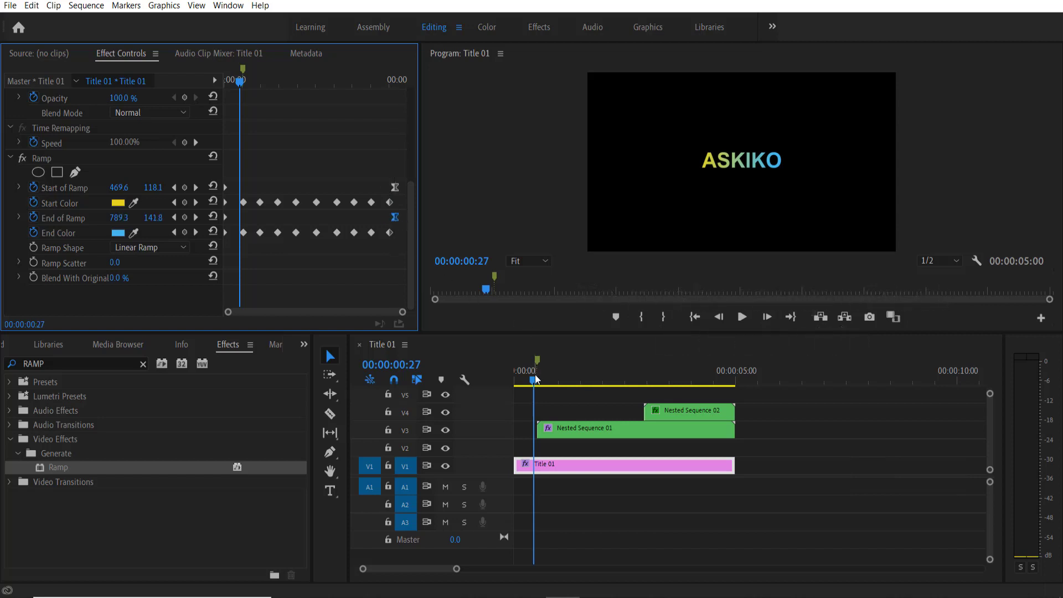
{"action": "left_click", "coordinate": [738, 318]}
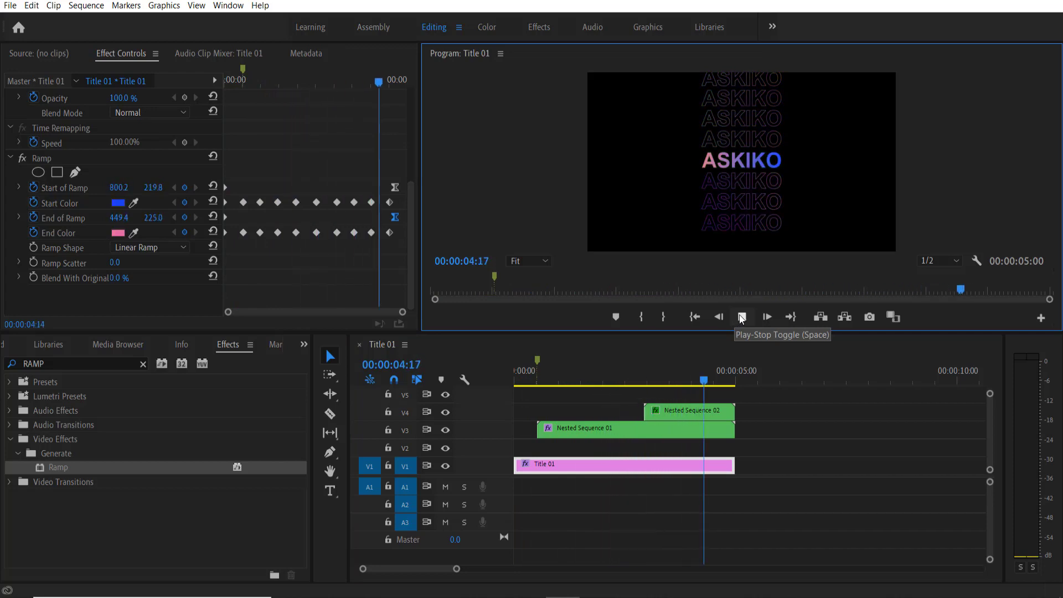
{"action": "left_click", "coordinate": [517, 380]}
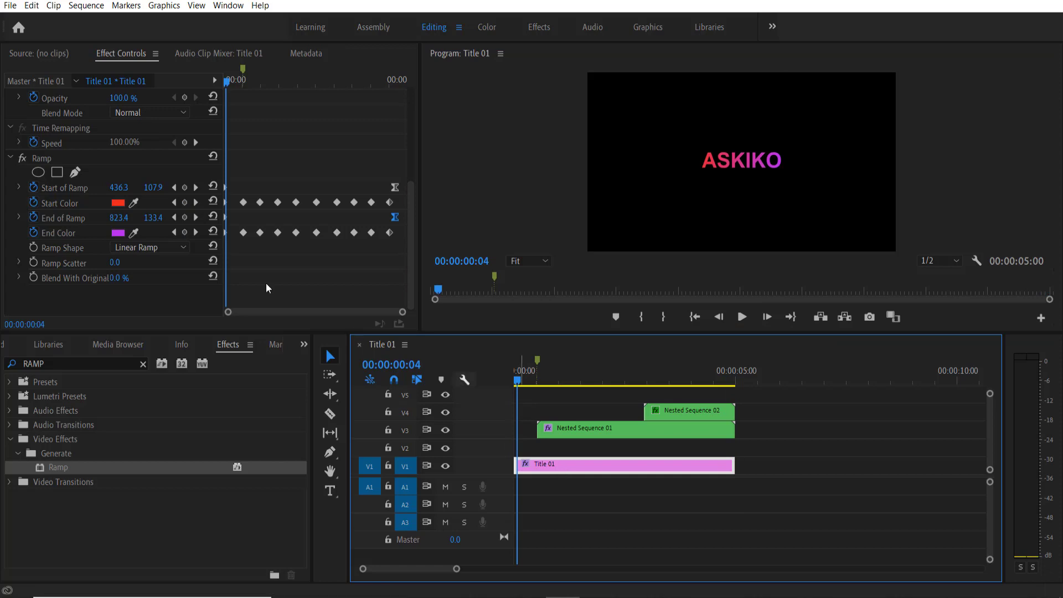